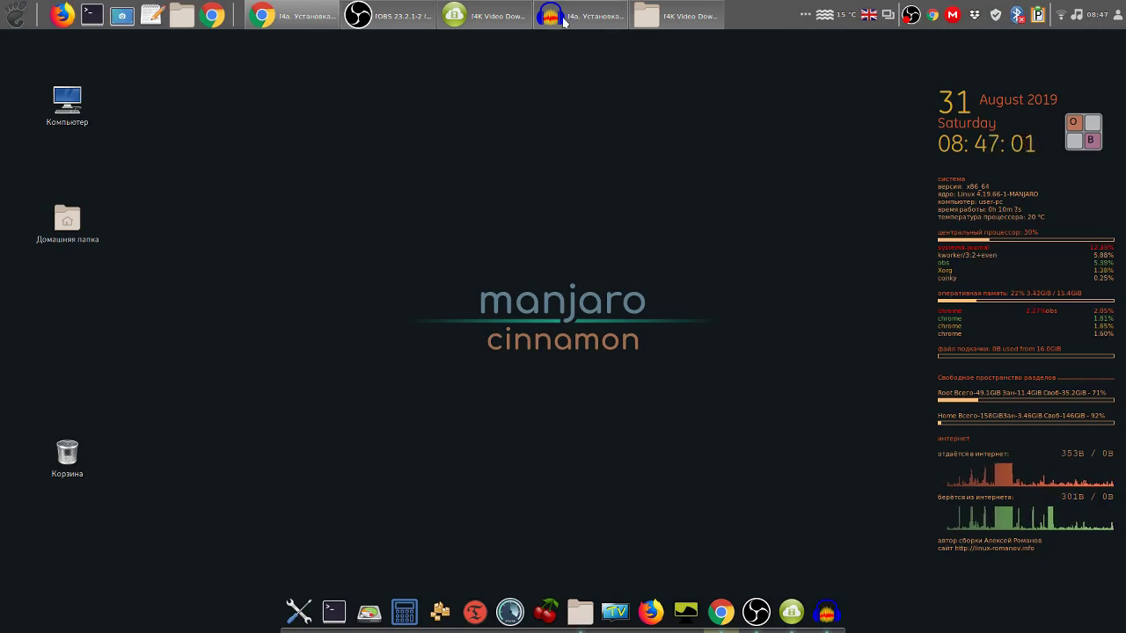
Step: Switch to the Audacity project with the MX 18.3 audio, hide the OBS window and maximize the Audacity window
{"action": "mouse_move", "coordinate": [564, 21]}
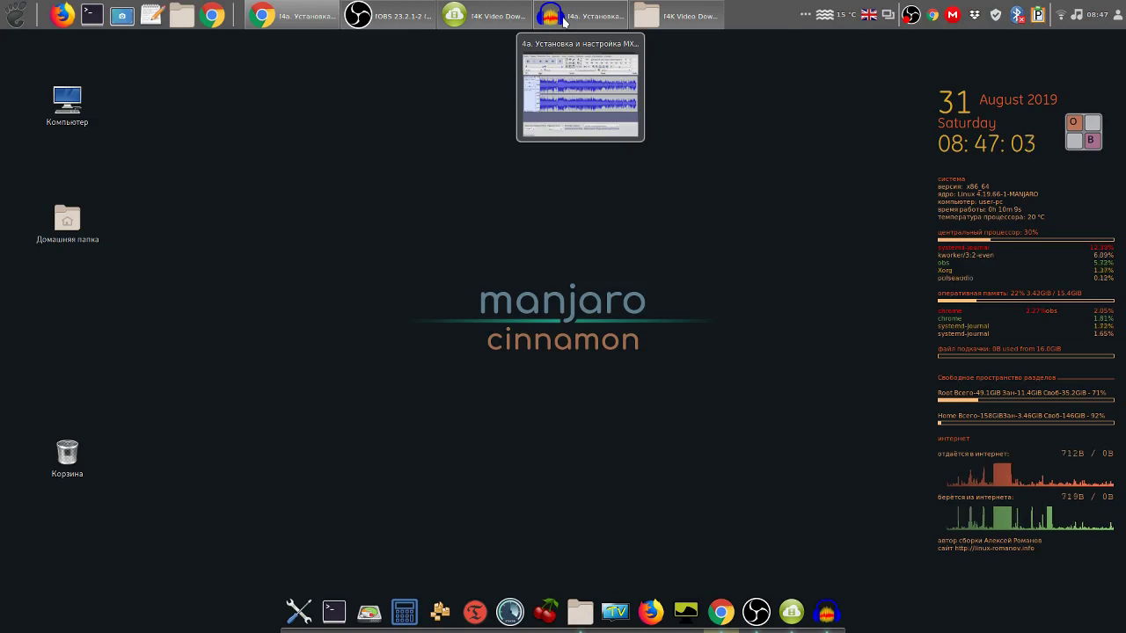
{"action": "left_click", "coordinate": [564, 21]}
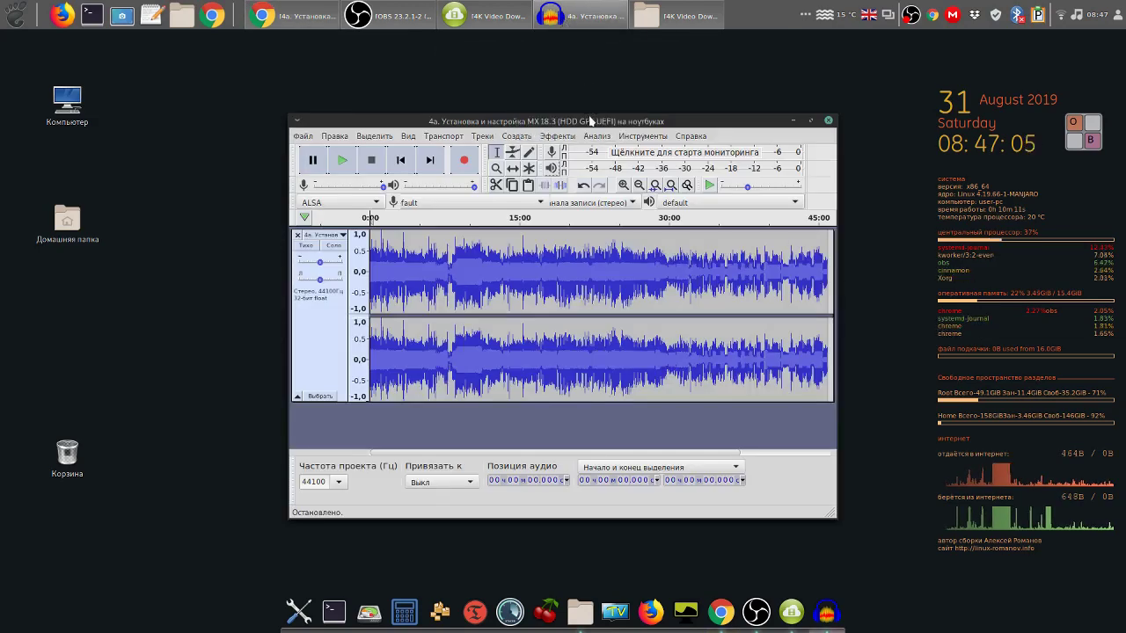
{"action": "left_click_drag", "start_coordinate": [590, 121], "coordinate": [332, 55]}
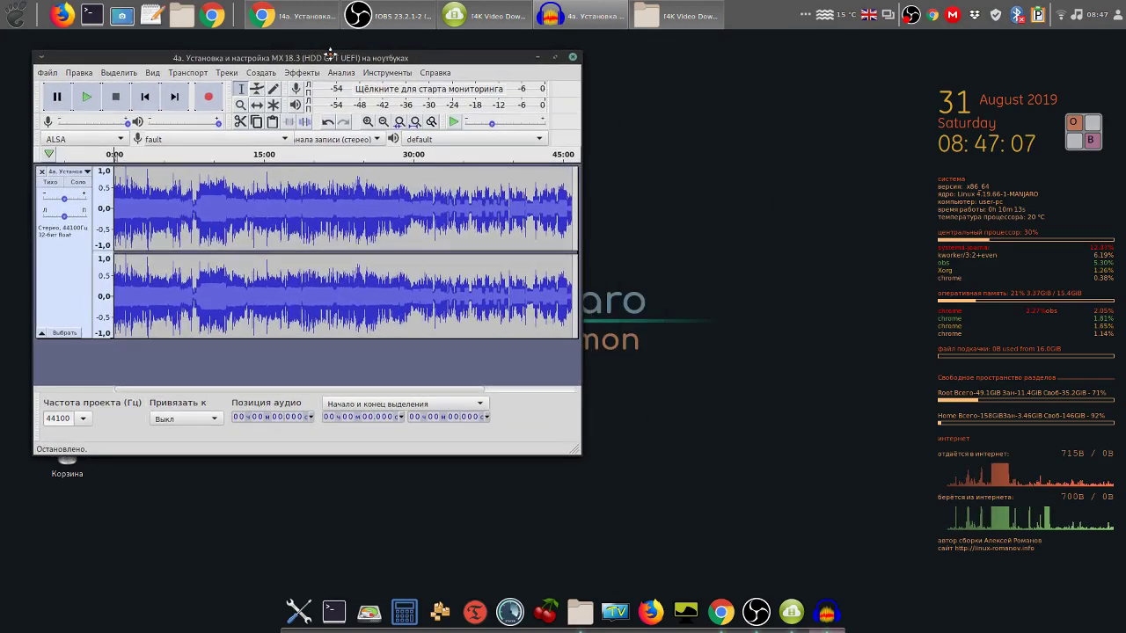
{"action": "left_click", "coordinate": [912, 16]}
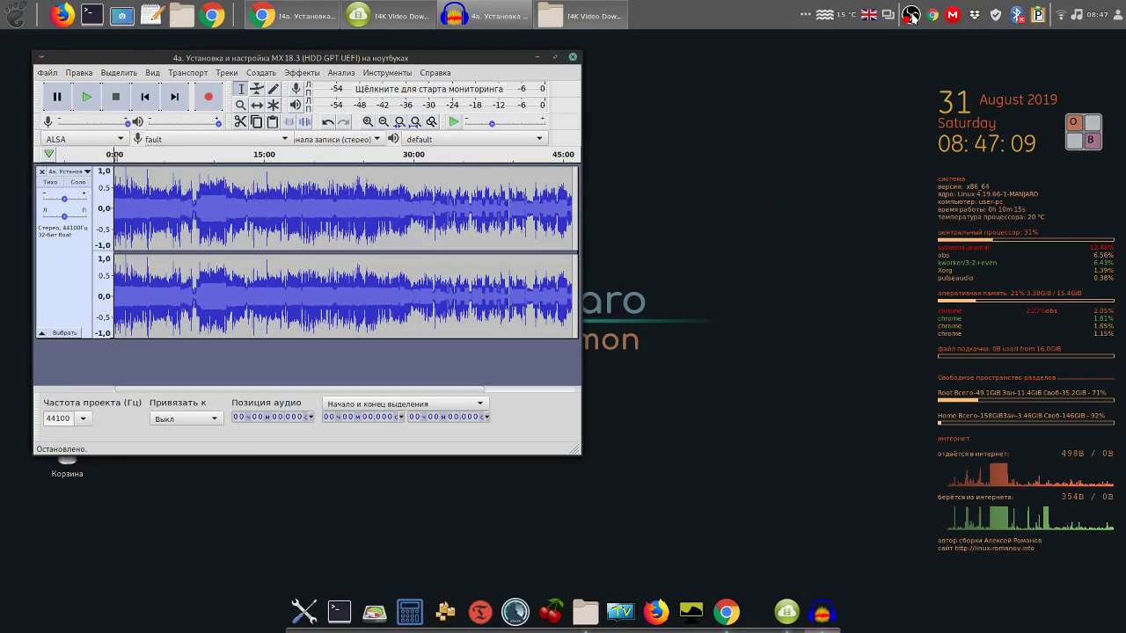
{"action": "right_click", "coordinate": [912, 16]}
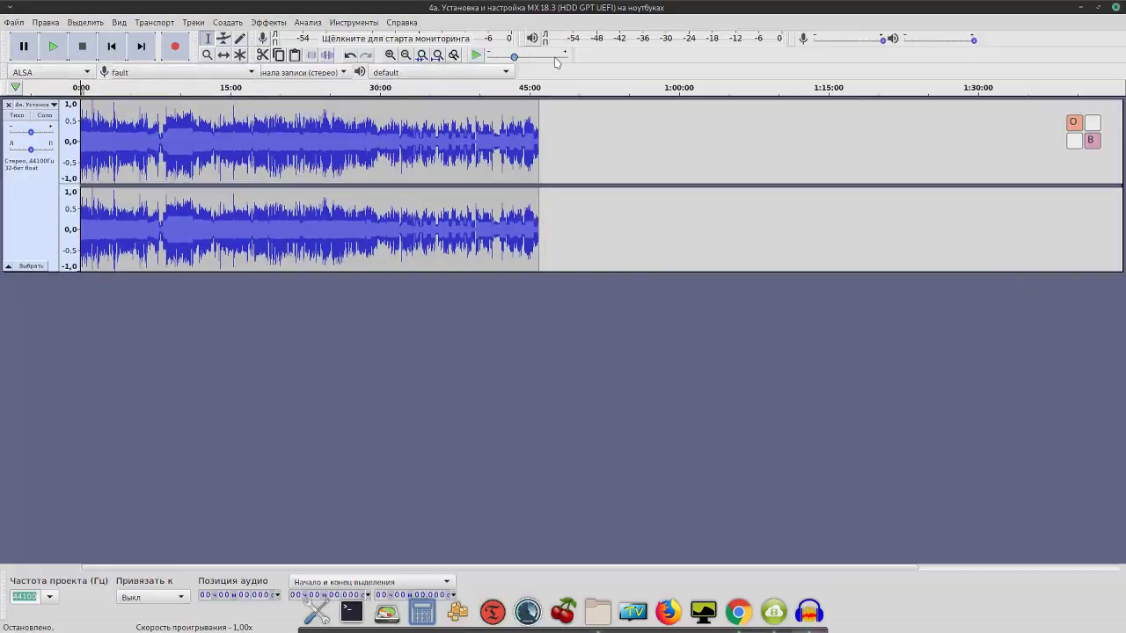
{"action": "left_click", "coordinate": [554, 57]}
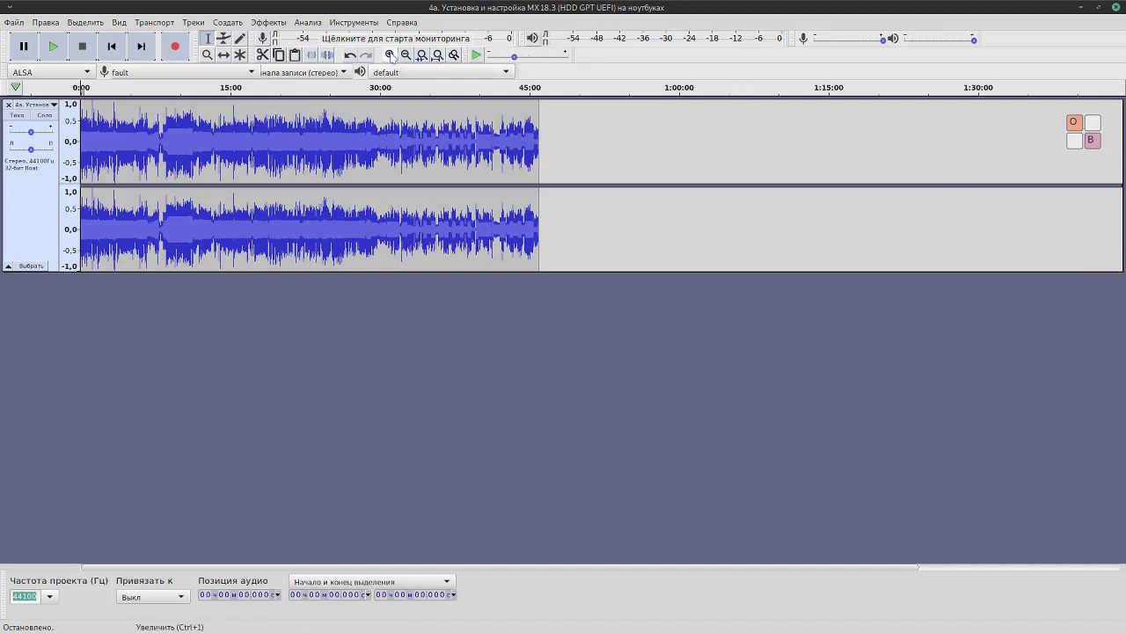
Step: Zoom in on the waveform until about the first 25 seconds of audio fill the timeline
{"action": "left_click", "coordinate": [390, 55]}
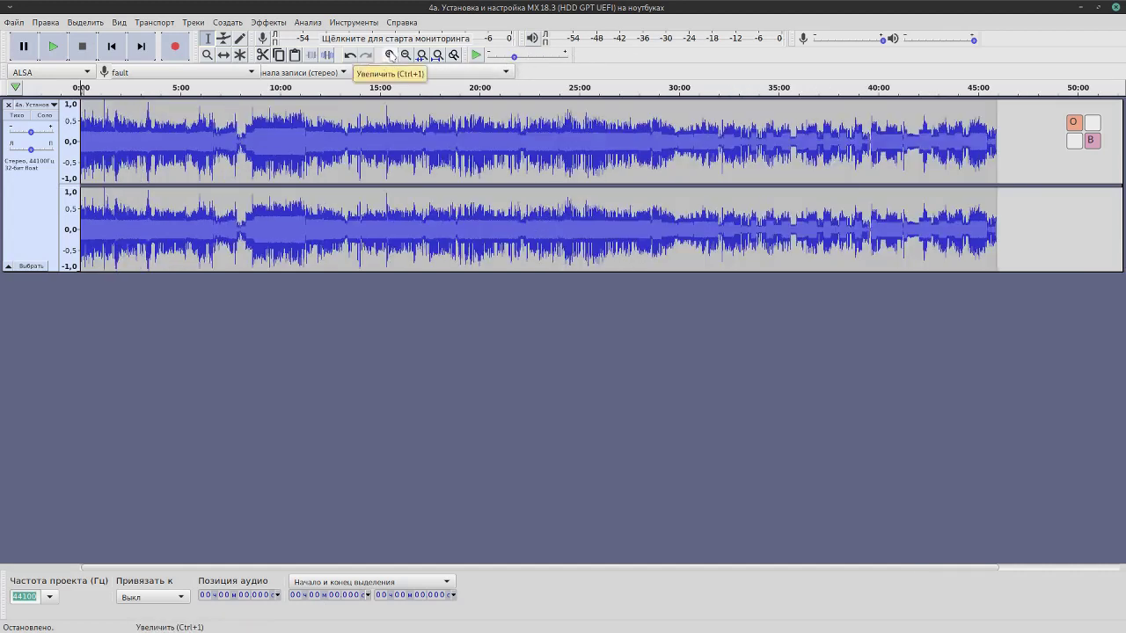
{"action": "left_click", "coordinate": [391, 54]}
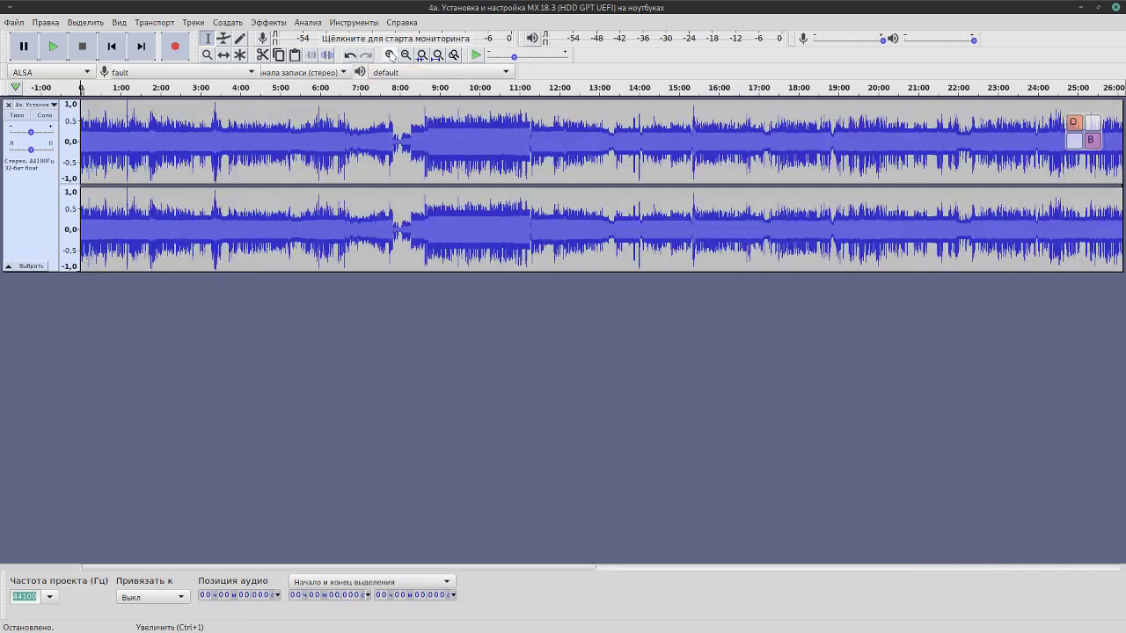
{"action": "left_click", "coordinate": [390, 55]}
{"action": "left_click", "coordinate": [391, 55]}
{"action": "left_click", "coordinate": [391, 54]}
{"action": "left_click", "coordinate": [391, 54]}
{"action": "left_click", "coordinate": [391, 54]}
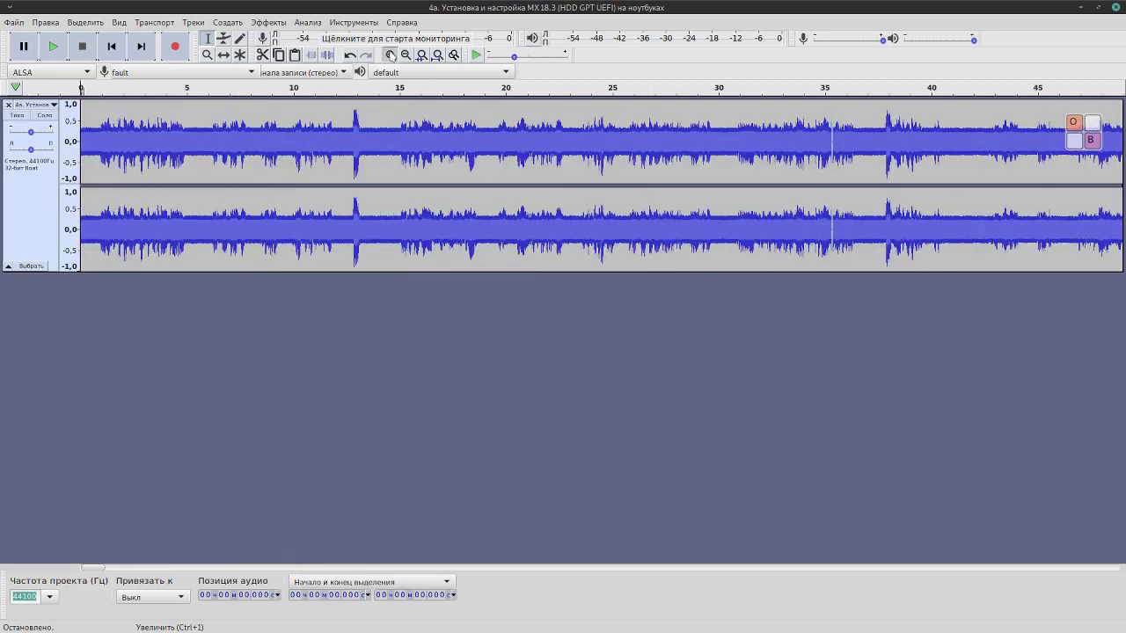
{"action": "left_click", "coordinate": [390, 55]}
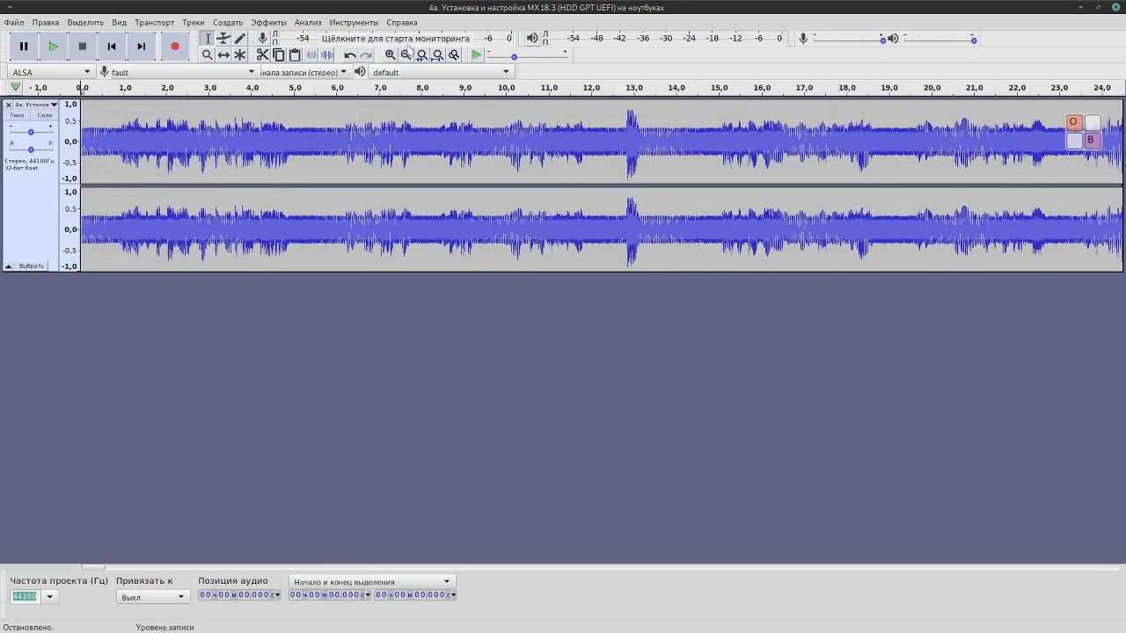
Step: Undo the addition of the audio track and redo it
{"action": "left_click", "coordinate": [351, 55]}
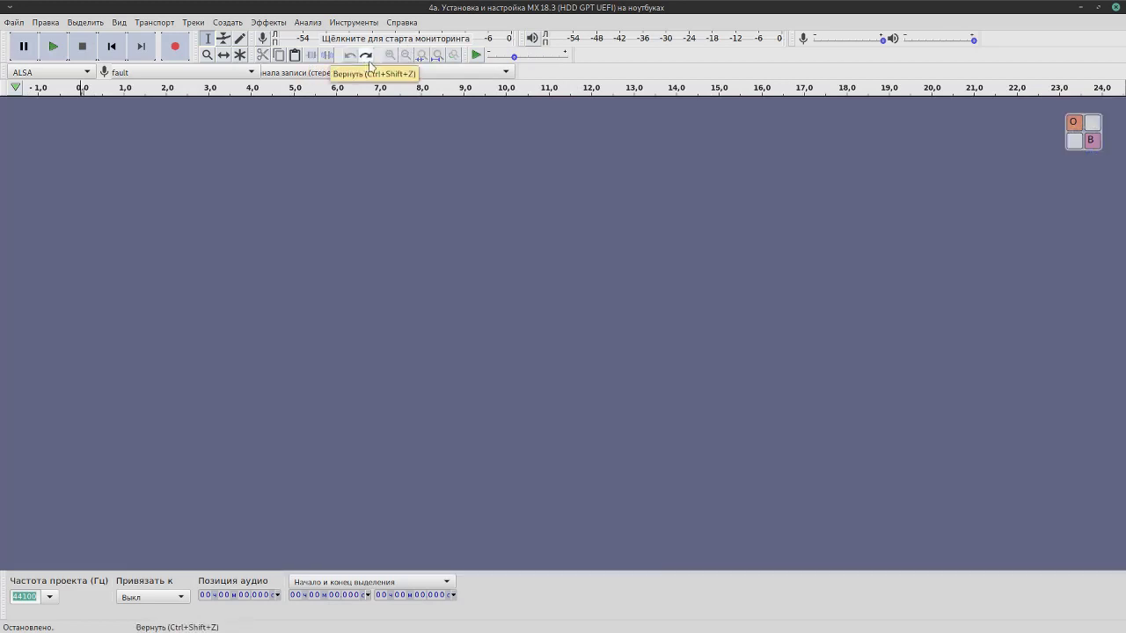
{"action": "left_click", "coordinate": [366, 55]}
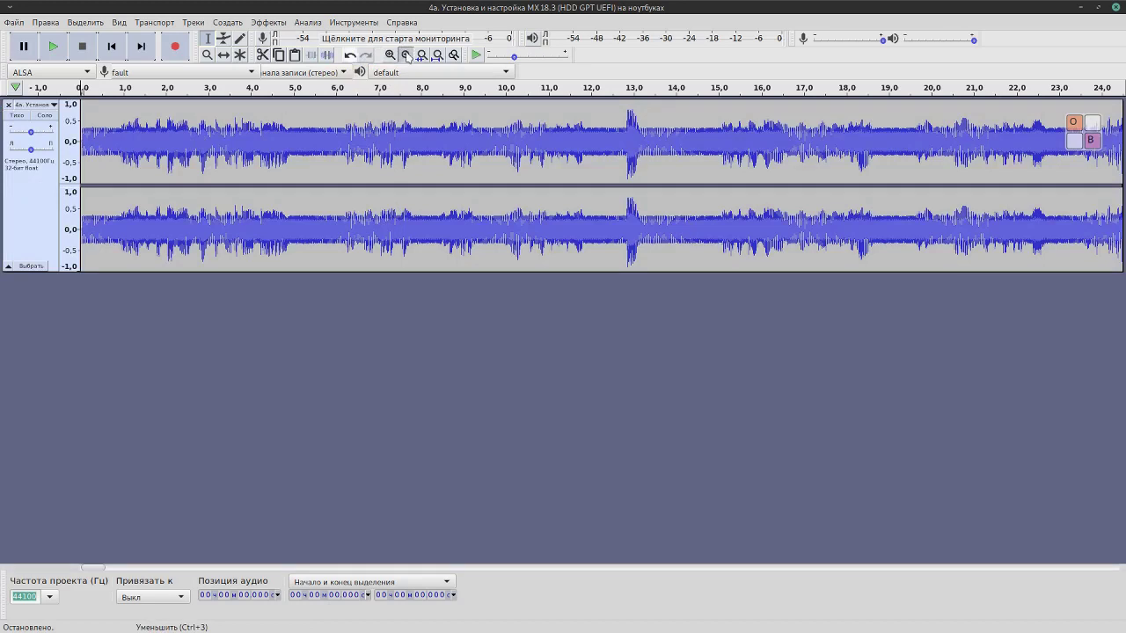
Step: Select the noise-only section from about 13.4 to 14.9 s, play it, and capture it as the Noise Reduction profile
{"action": "left_click", "coordinate": [406, 56]}
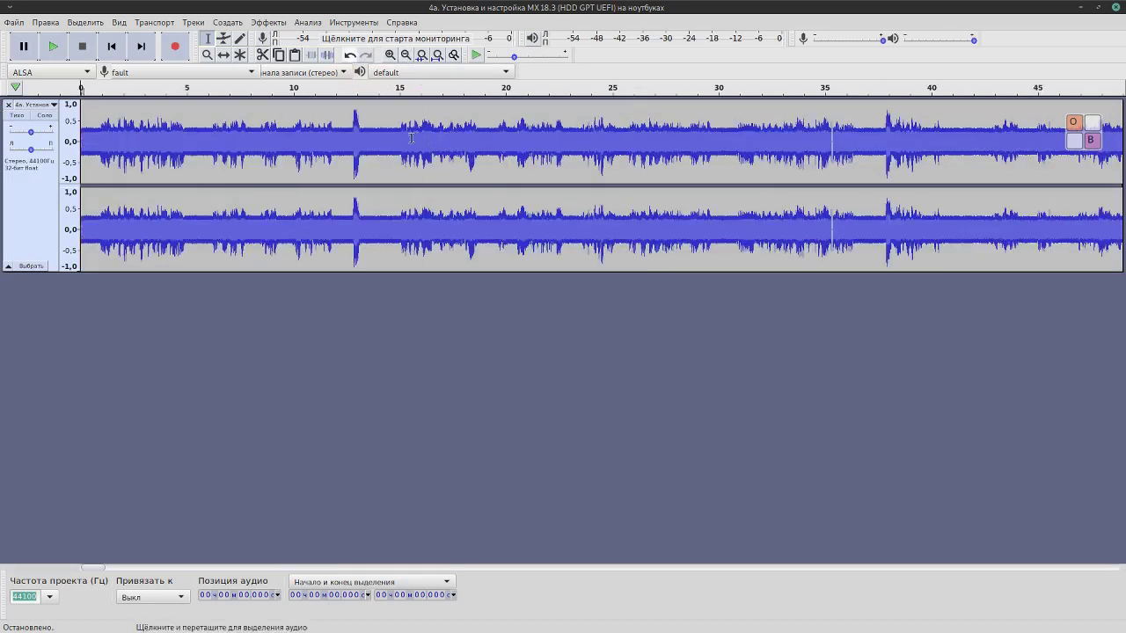
{"action": "left_click_drag", "start_coordinate": [398, 138], "coordinate": [367, 138]}
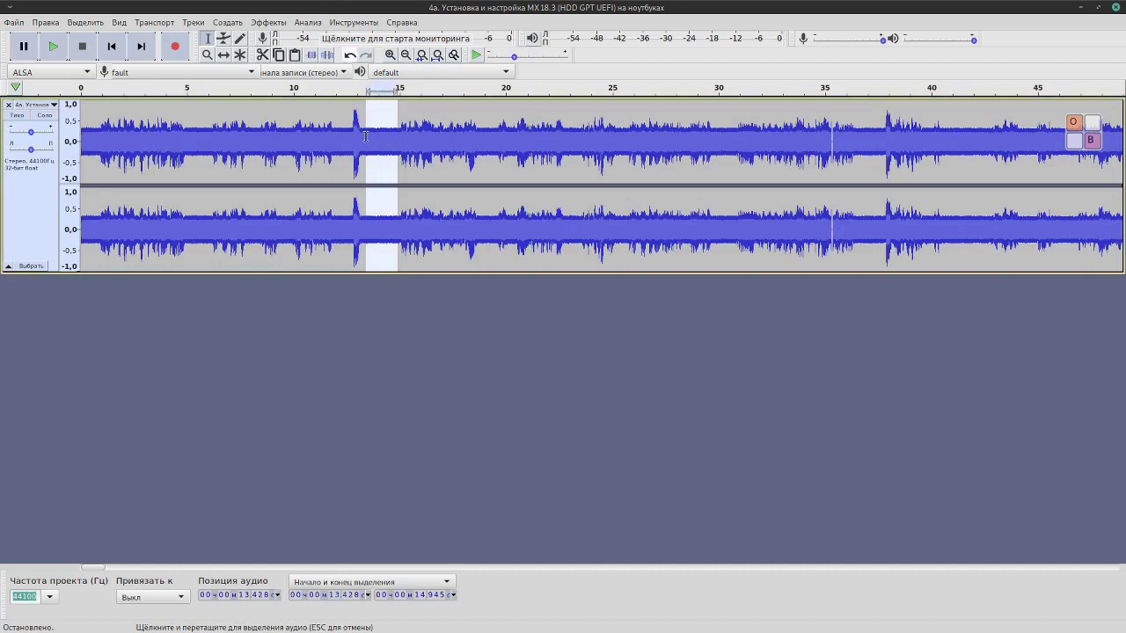
{"action": "left_click", "coordinate": [53, 47]}
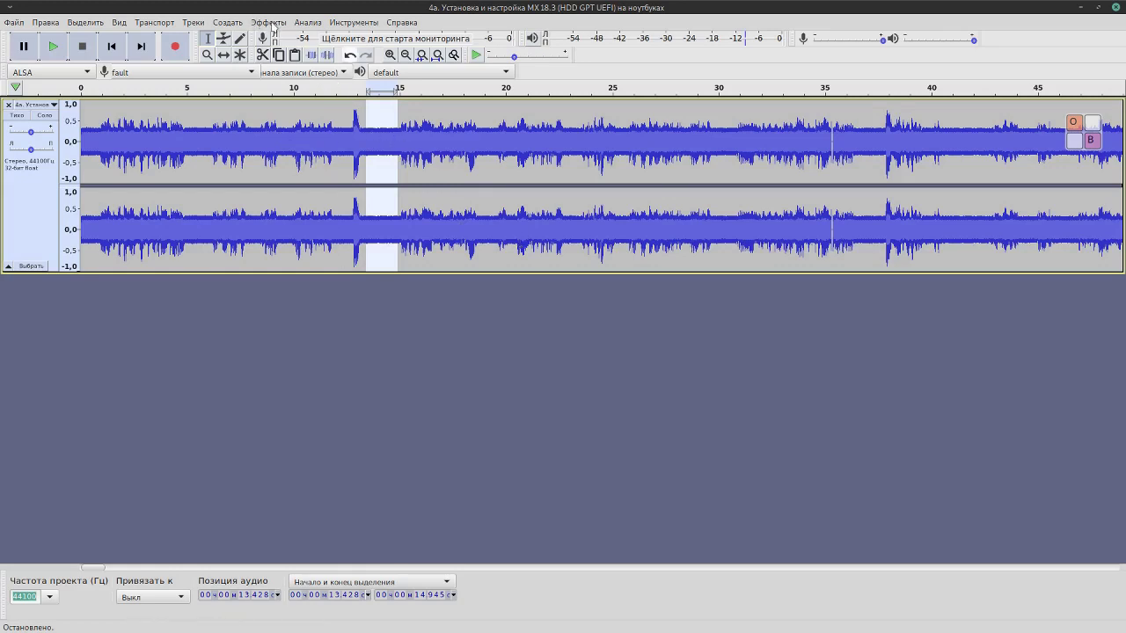
{"action": "left_click", "coordinate": [269, 23]}
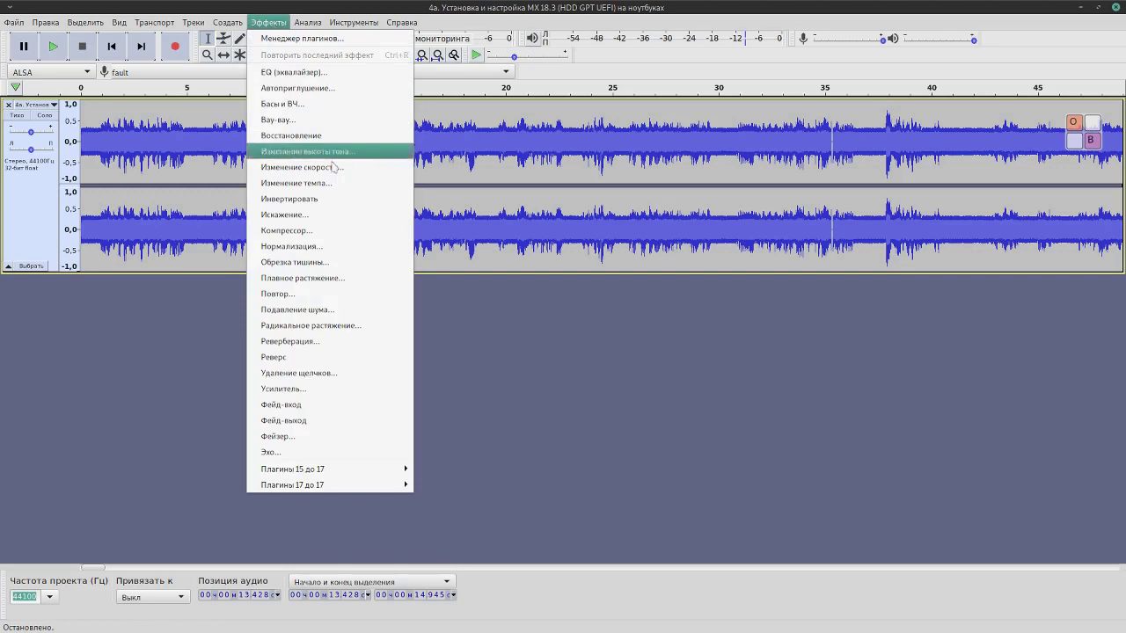
{"action": "left_click", "coordinate": [369, 310]}
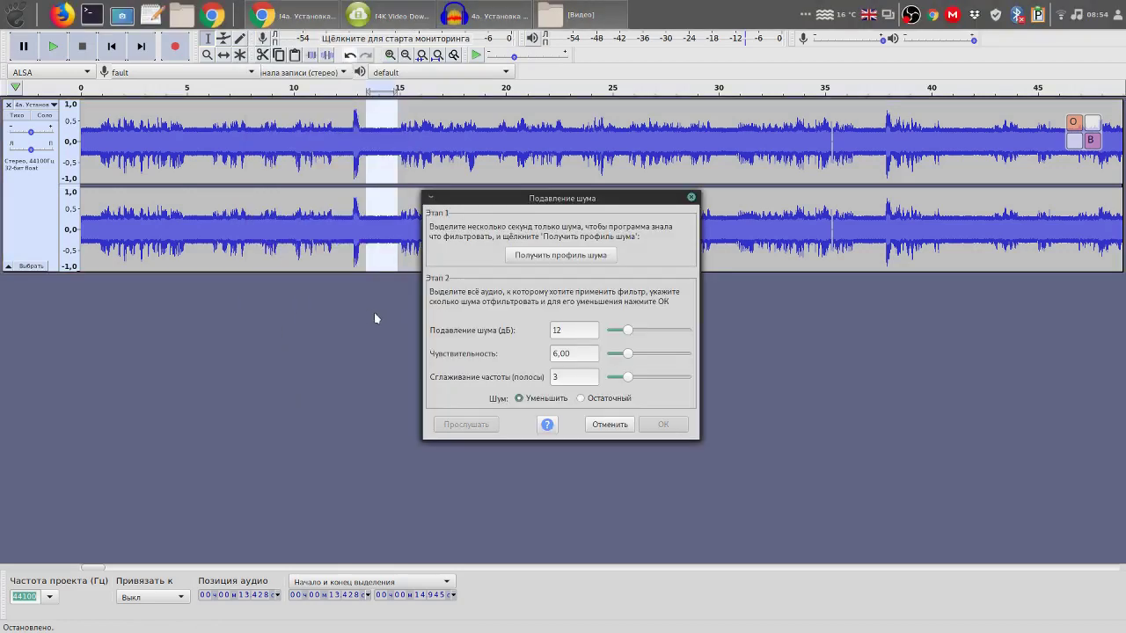
{"action": "left_click", "coordinate": [582, 257]}
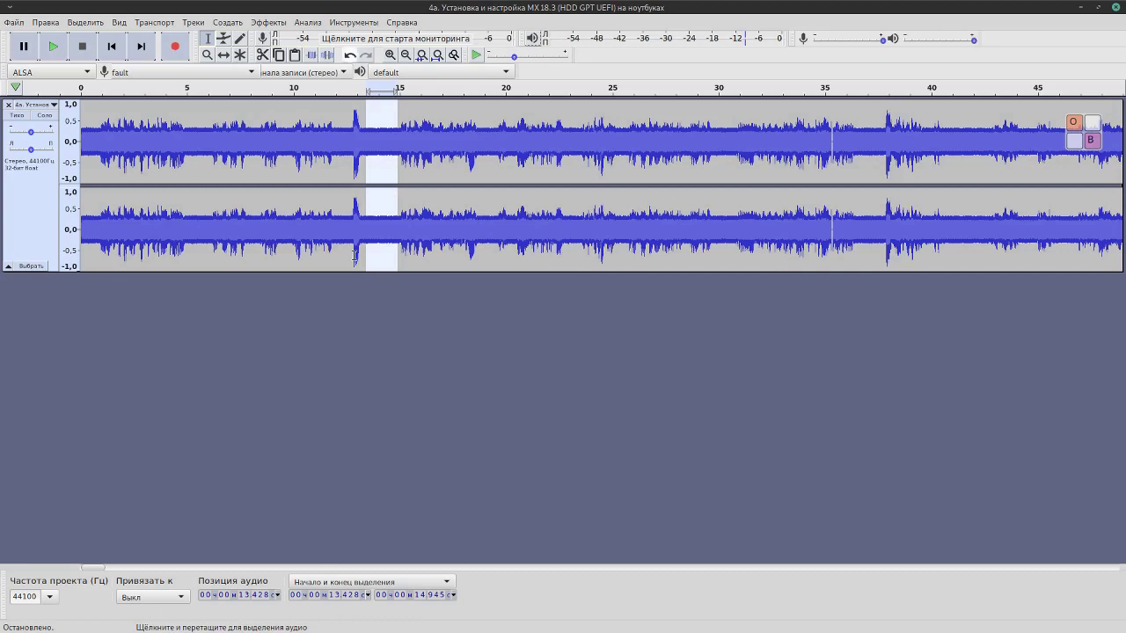
Step: Apply Noise Reduction to the whole audio track with the reduction set to 36 dB
{"action": "double_click", "coordinate": [261, 138]}
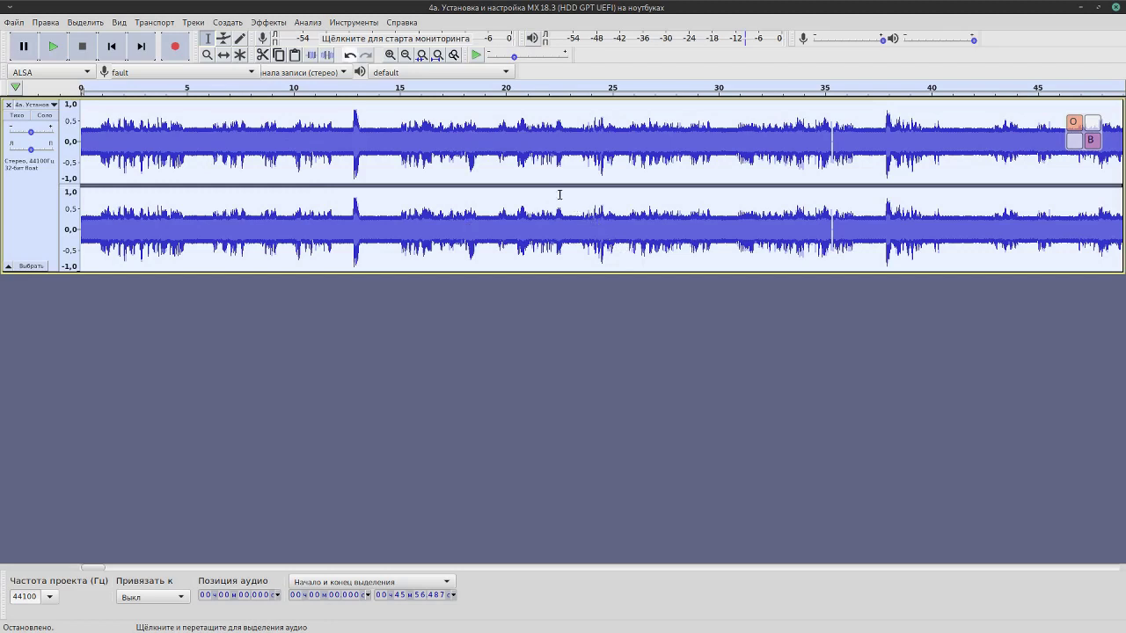
{"action": "left_click", "coordinate": [271, 22]}
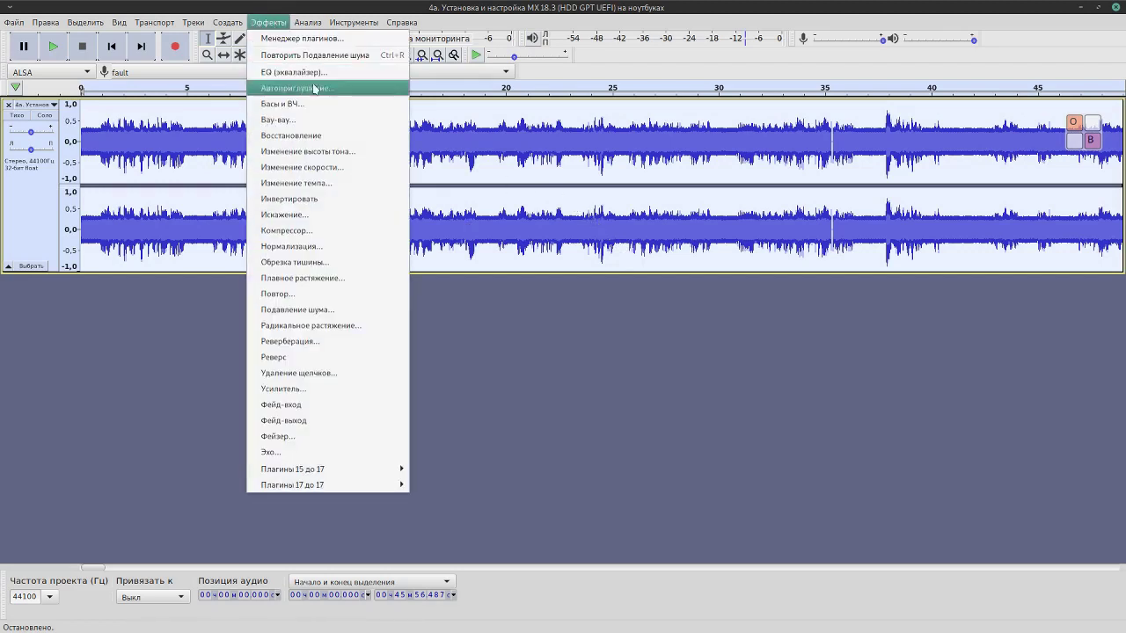
{"action": "left_click", "coordinate": [389, 311]}
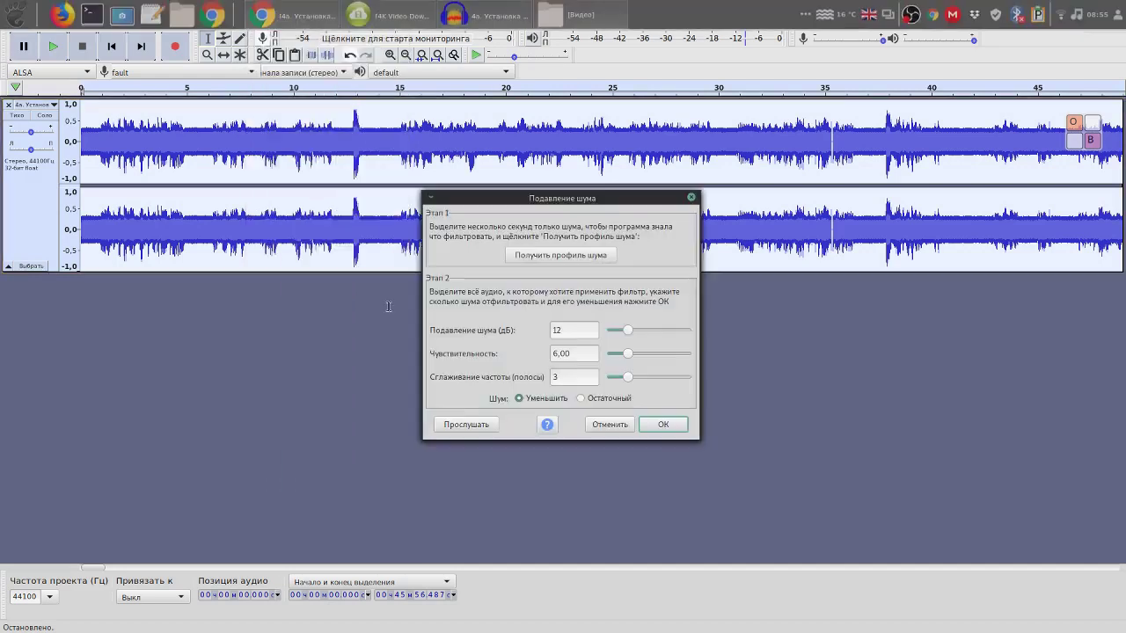
{"action": "double_click", "coordinate": [579, 329]}
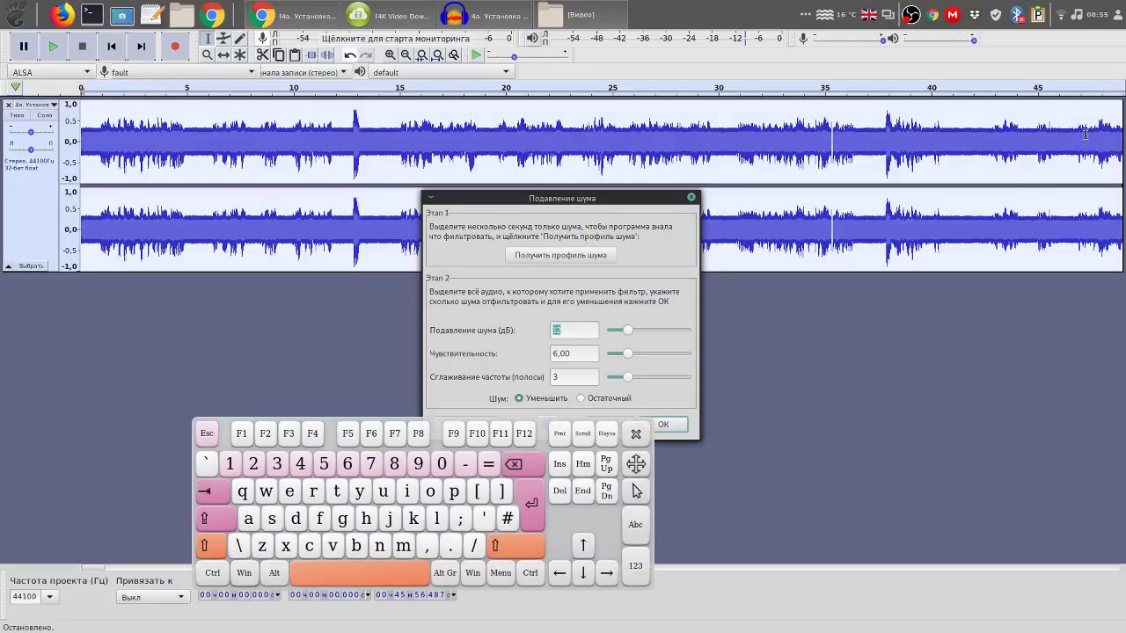
{"action": "left_click", "coordinate": [277, 464]}
{"action": "left_click", "coordinate": [352, 468]}
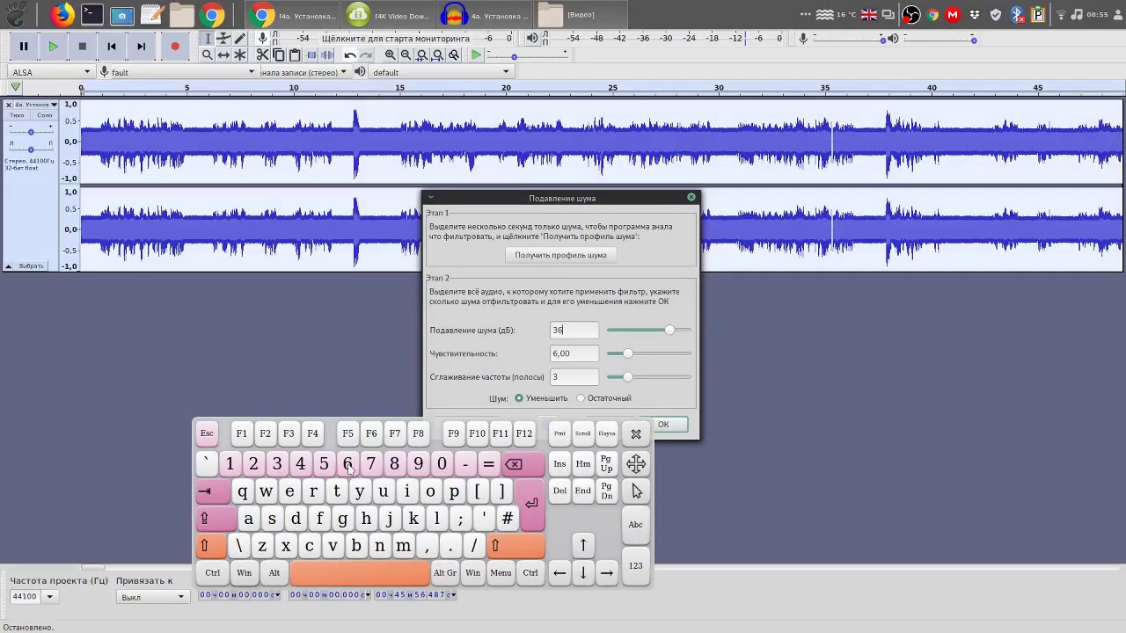
{"action": "left_click", "coordinate": [636, 434]}
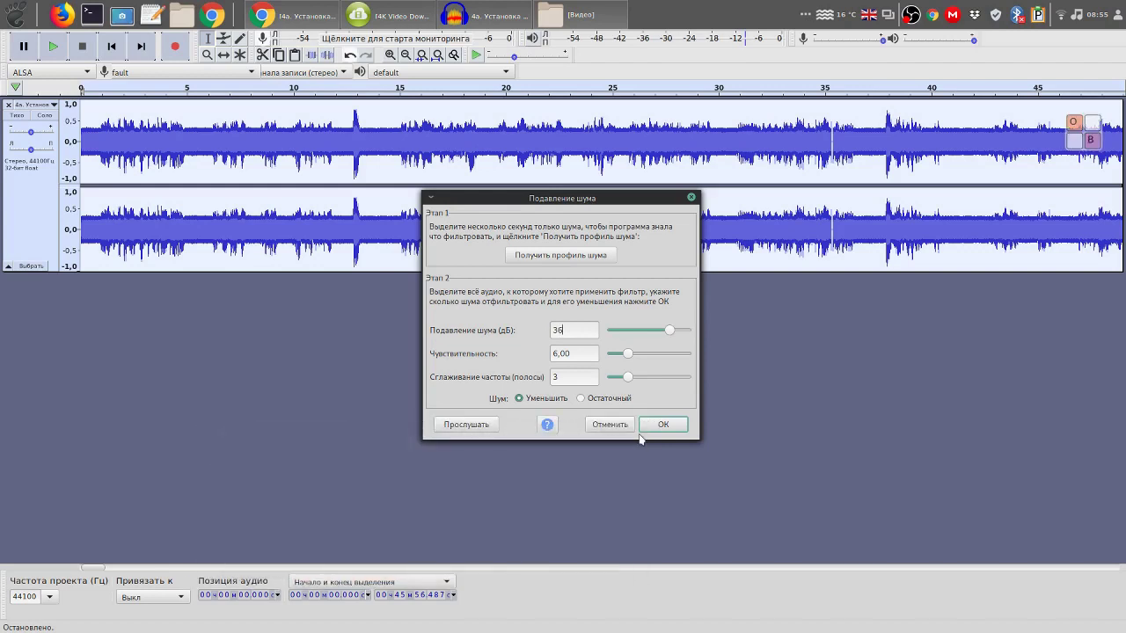
{"action": "left_click", "coordinate": [666, 424]}
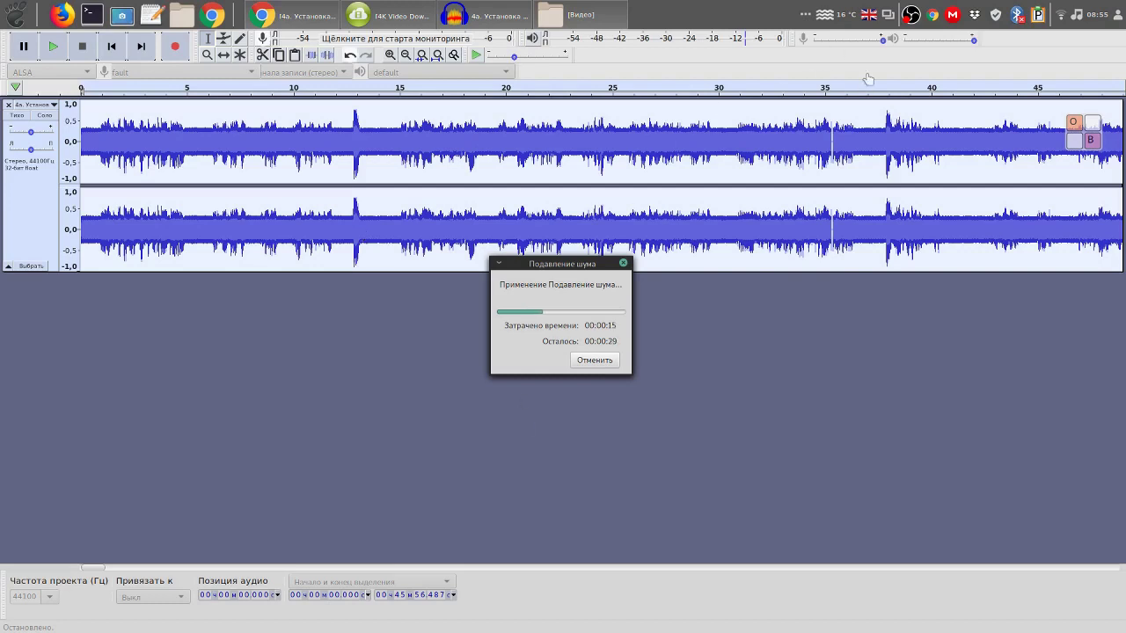
{"action": "right_click", "coordinate": [911, 16]}
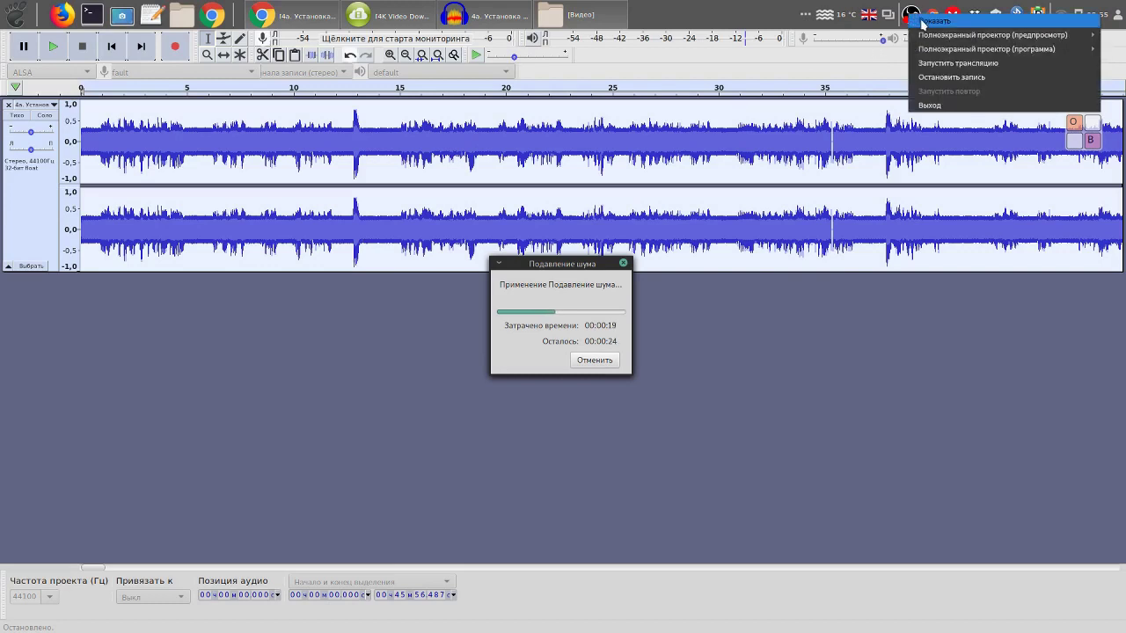
{"action": "left_click", "coordinate": [935, 77]}
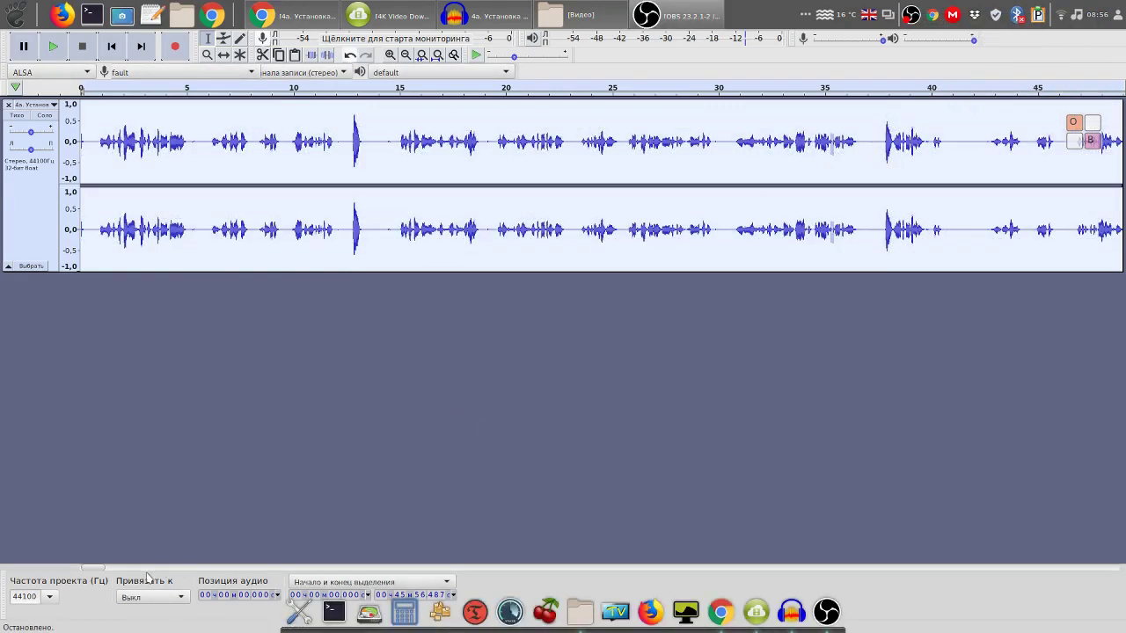
{"action": "left_click", "coordinate": [53, 570]}
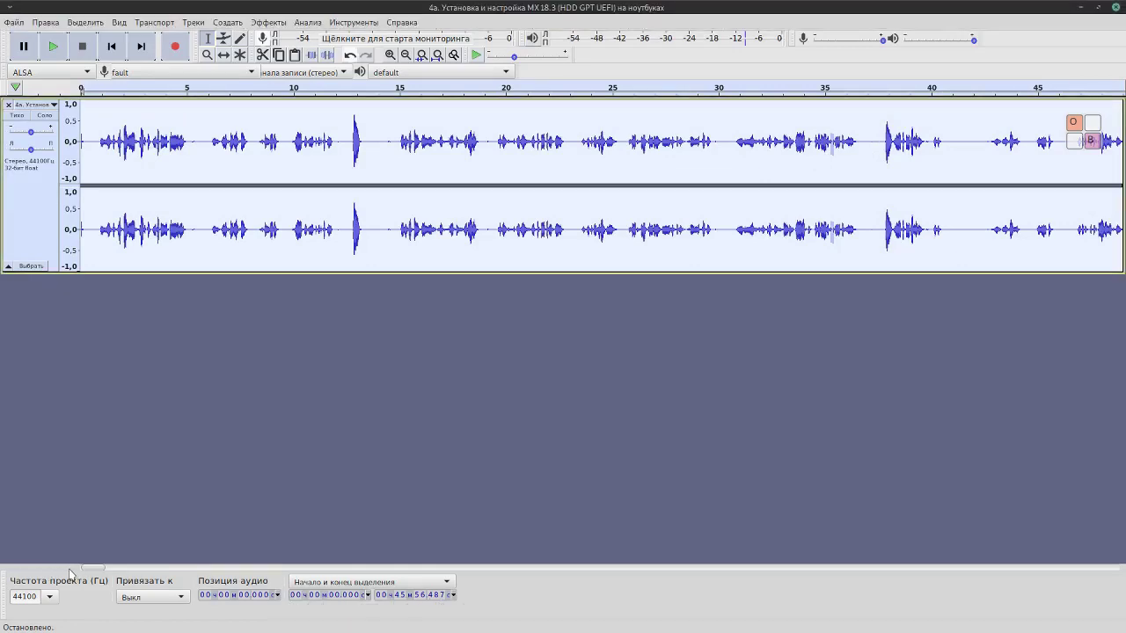
{"action": "left_click_drag", "start_coordinate": [99, 570], "coordinate": [24, 621]}
Step: Amplify the whole track by 5.1 dB with clipping allowed
{"action": "left_click", "coordinate": [288, 23]}
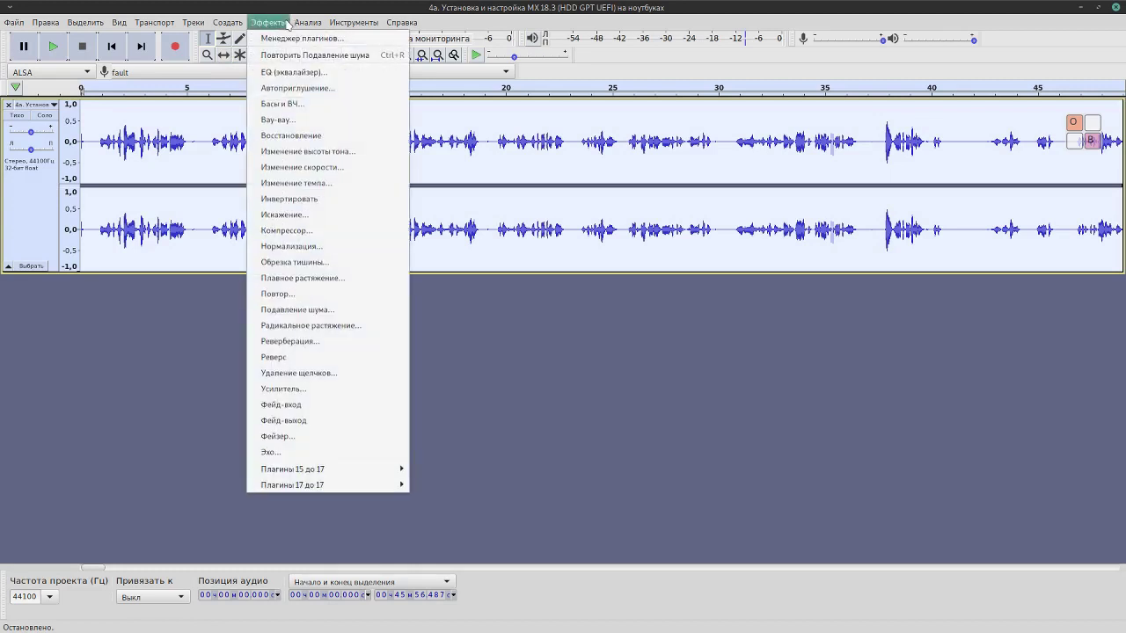
{"action": "left_click", "coordinate": [297, 389]}
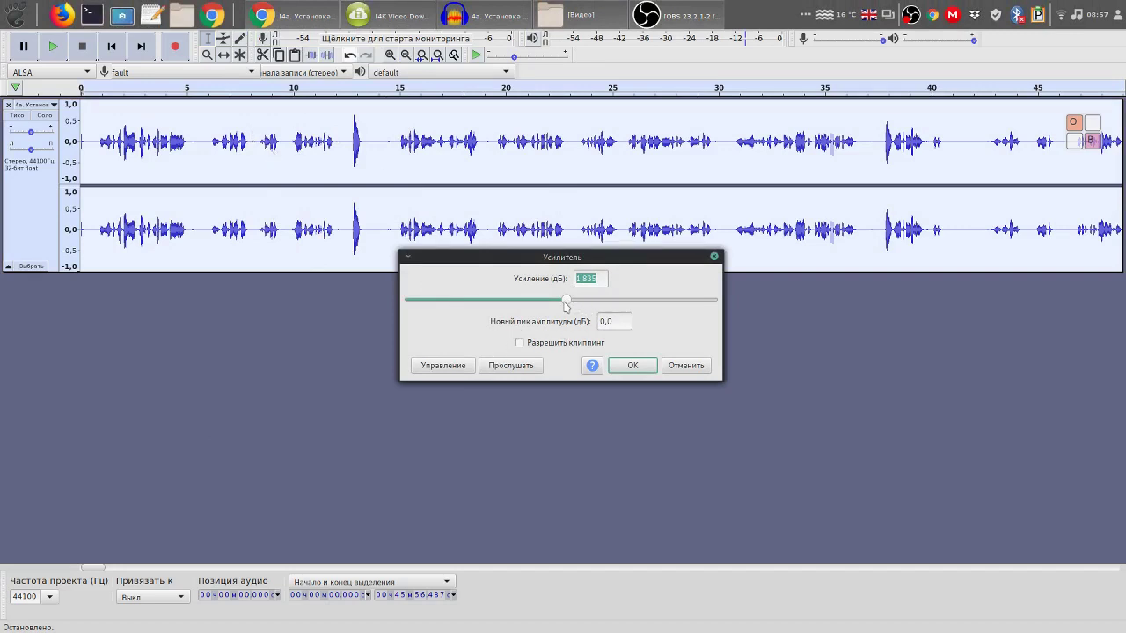
{"action": "left_click_drag", "start_coordinate": [565, 304], "coordinate": [577, 308]}
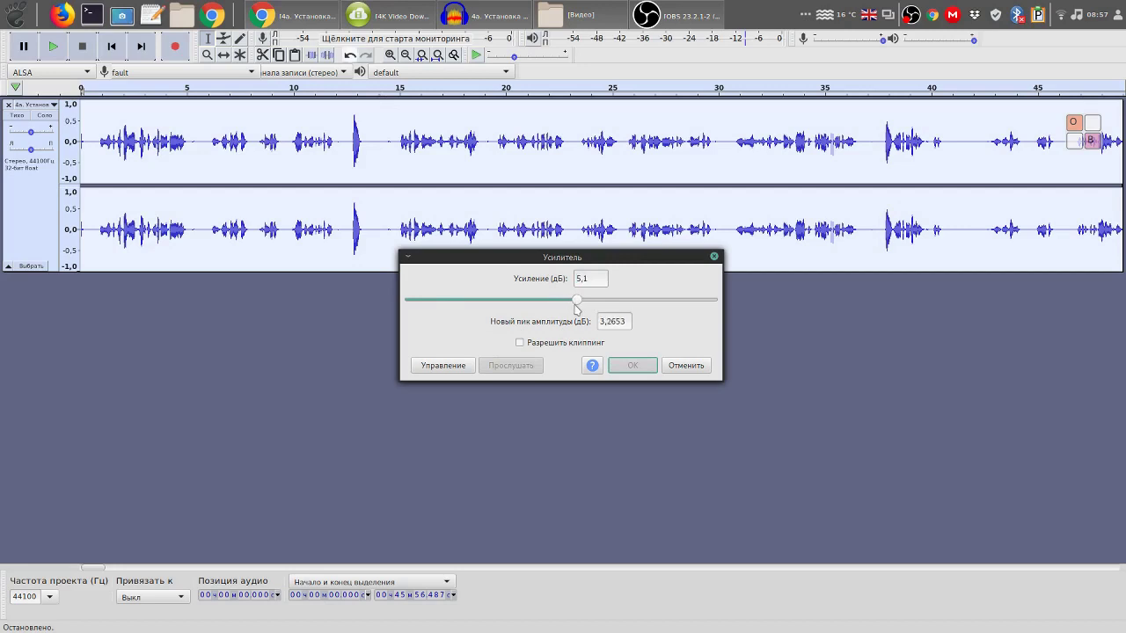
{"action": "left_click_drag", "start_coordinate": [577, 309], "coordinate": [577, 308]}
{"action": "left_click", "coordinate": [519, 343]}
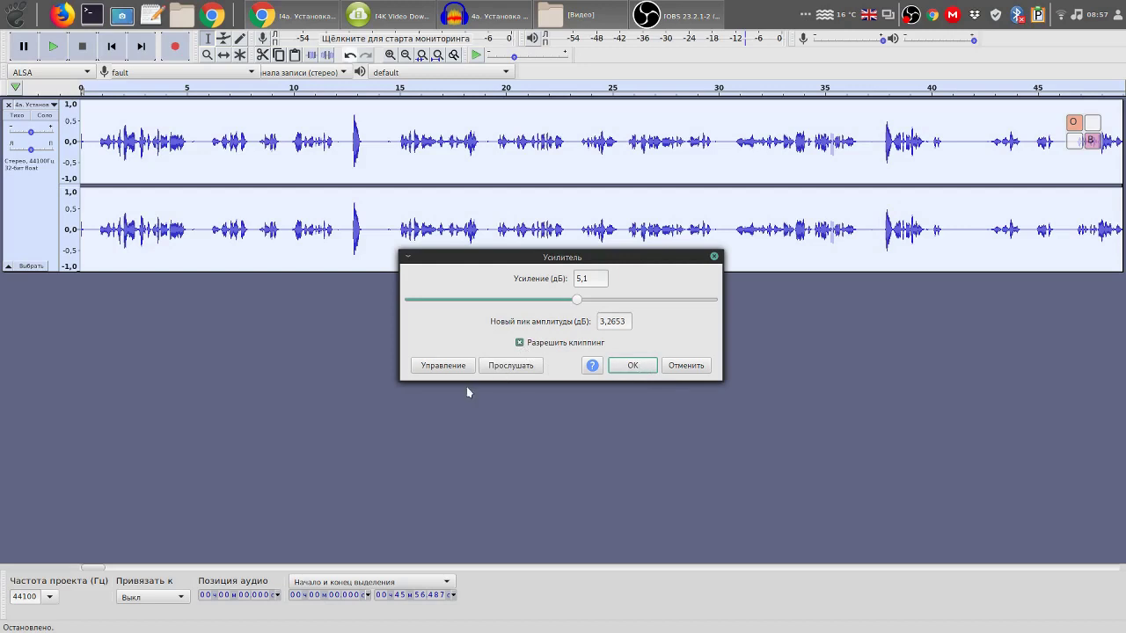
{"action": "left_click", "coordinate": [639, 369]}
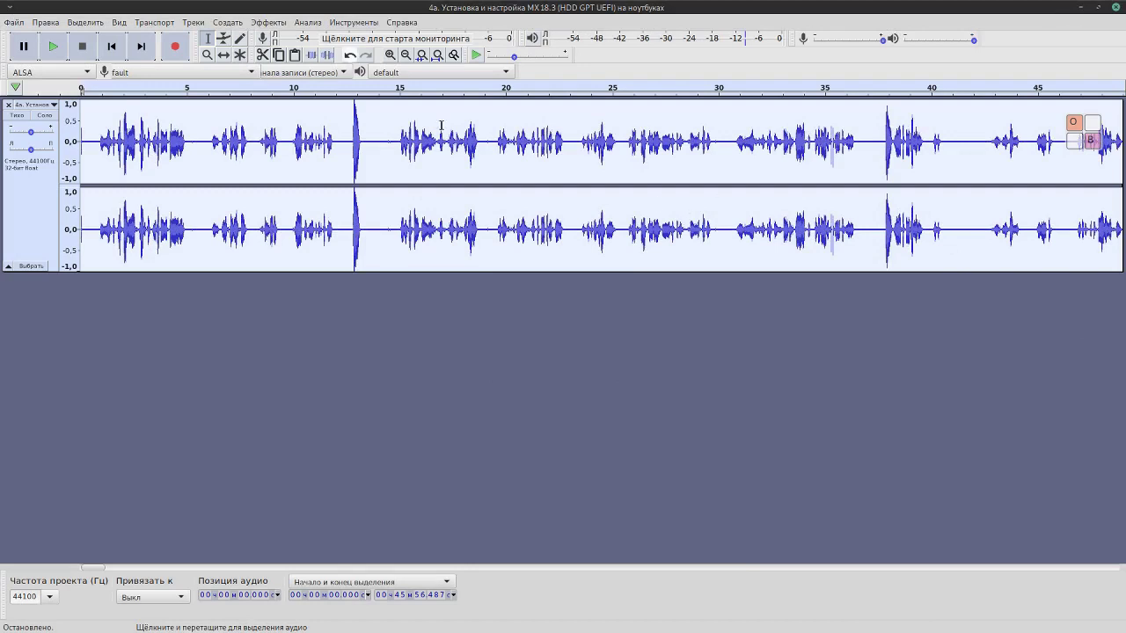
Step: Return to the start of the track and play back the processed audio
{"action": "left_click", "coordinate": [112, 48]}
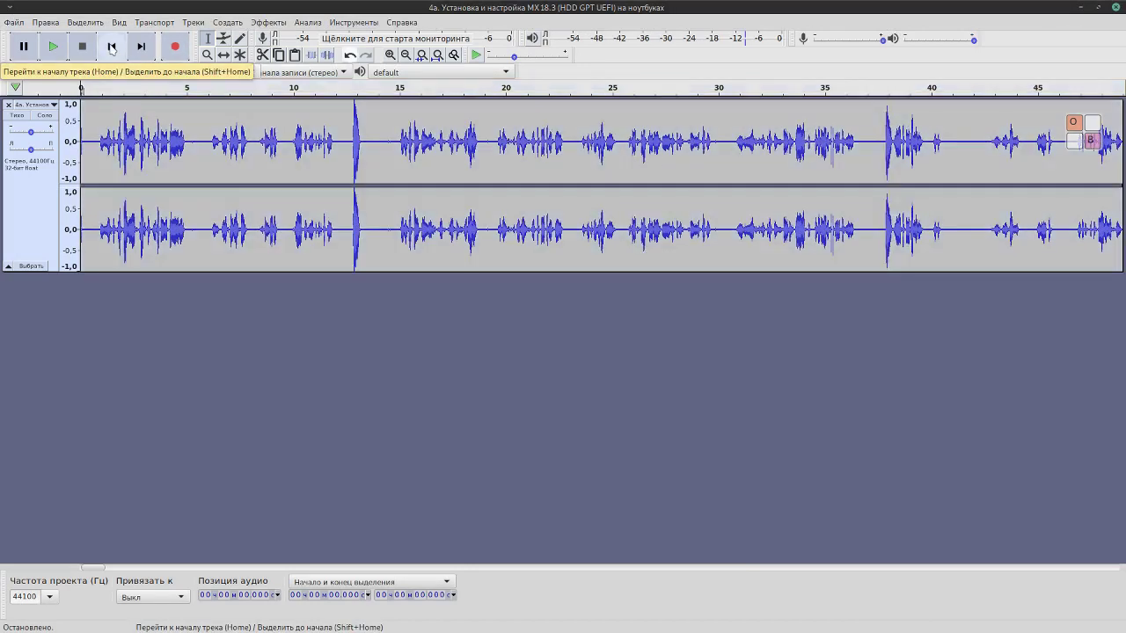
{"action": "left_click", "coordinate": [54, 47]}
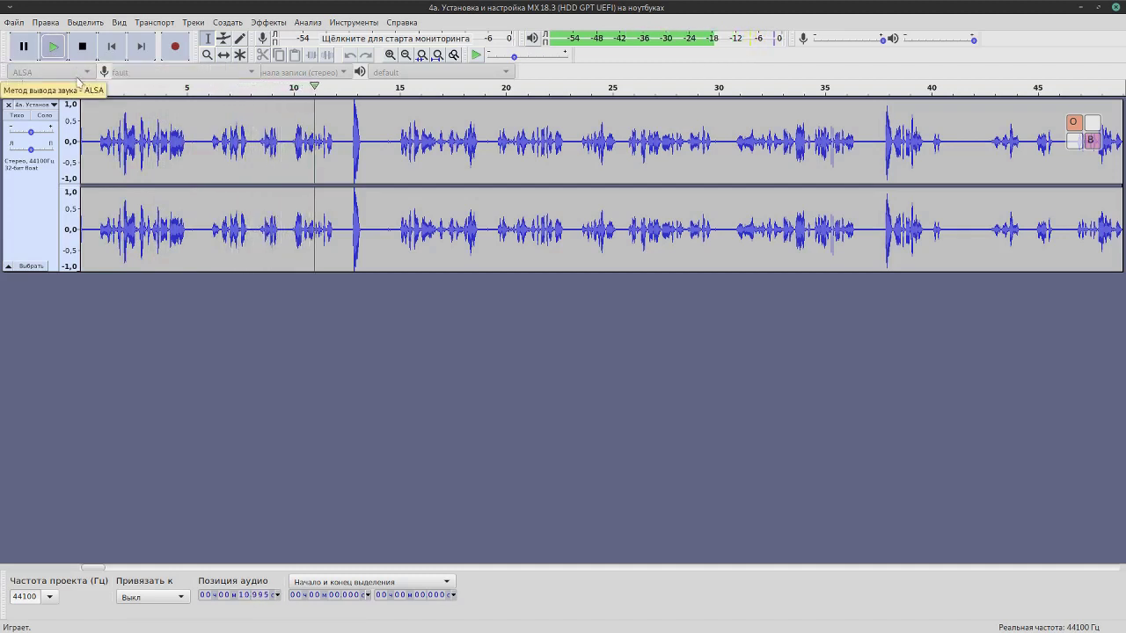
Step: Pause playback and replace the loud spike from about 12.7 to 13.4 s with generated silence of the same length
{"action": "left_click", "coordinate": [24, 46]}
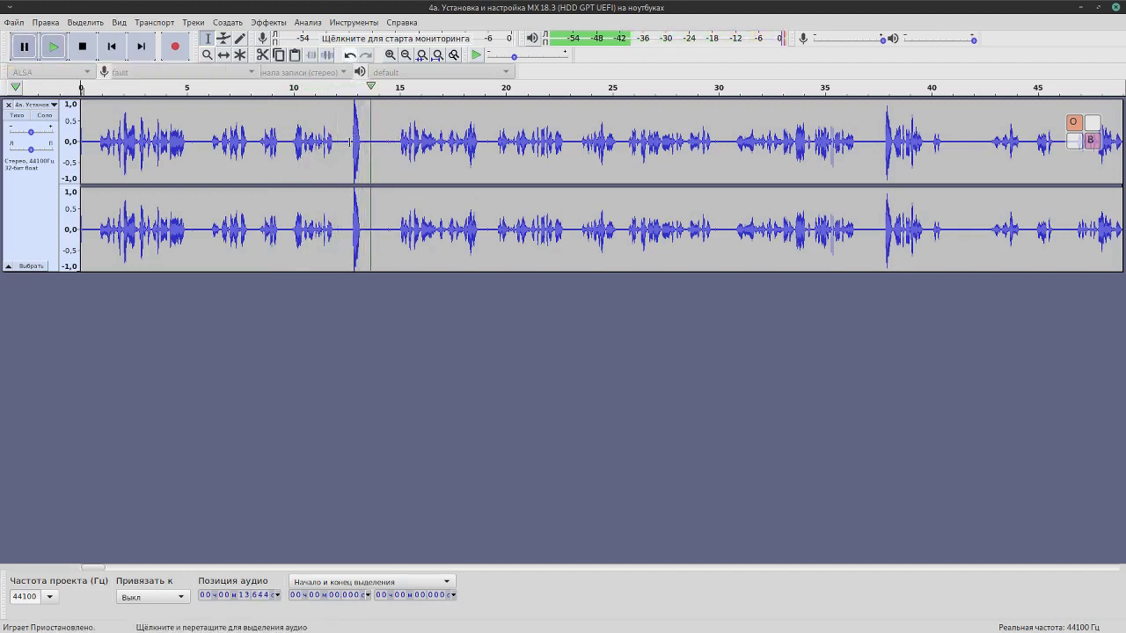
{"action": "left_click_drag", "start_coordinate": [350, 141], "coordinate": [364, 141]}
{"action": "left_click", "coordinate": [227, 22]}
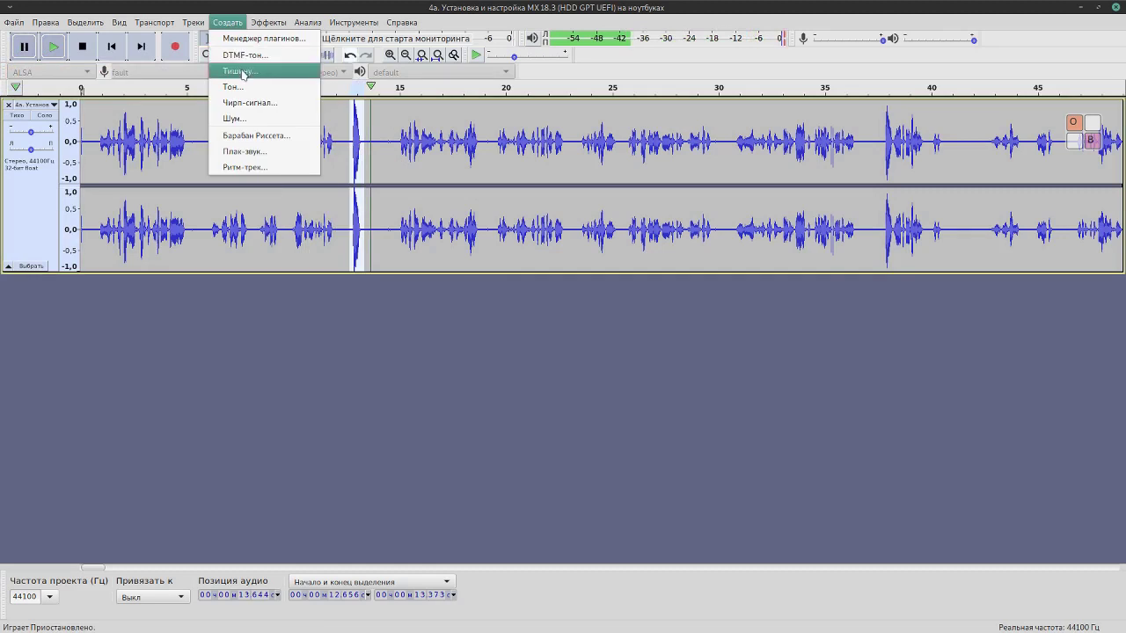
{"action": "left_click", "coordinate": [243, 71]}
{"action": "left_click", "coordinate": [227, 22]}
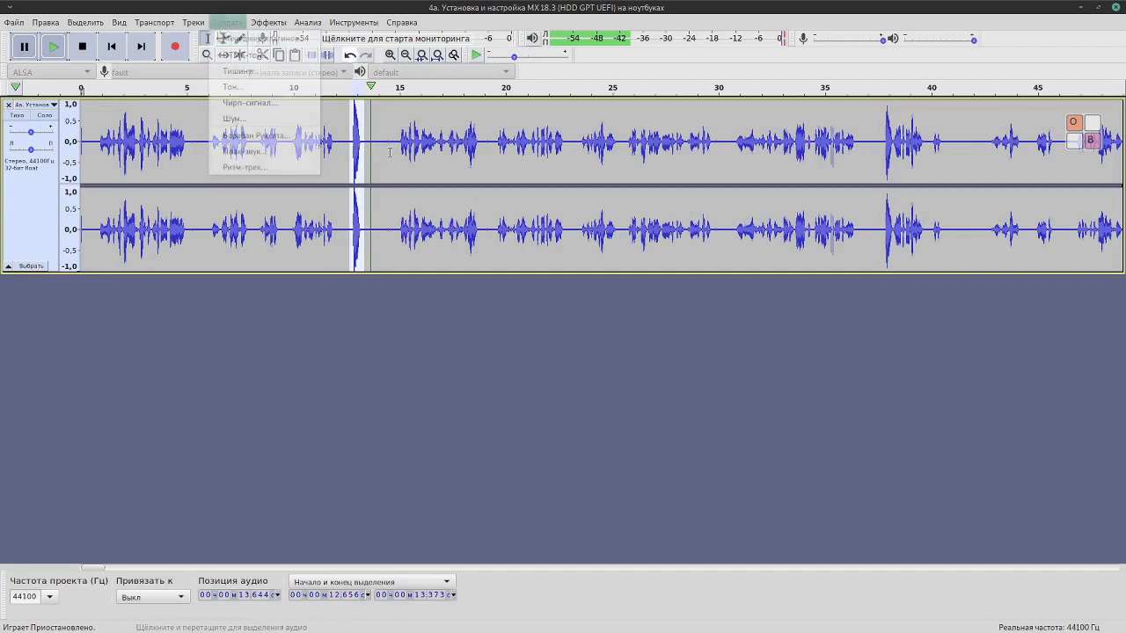
{"action": "left_click", "coordinate": [231, 74]}
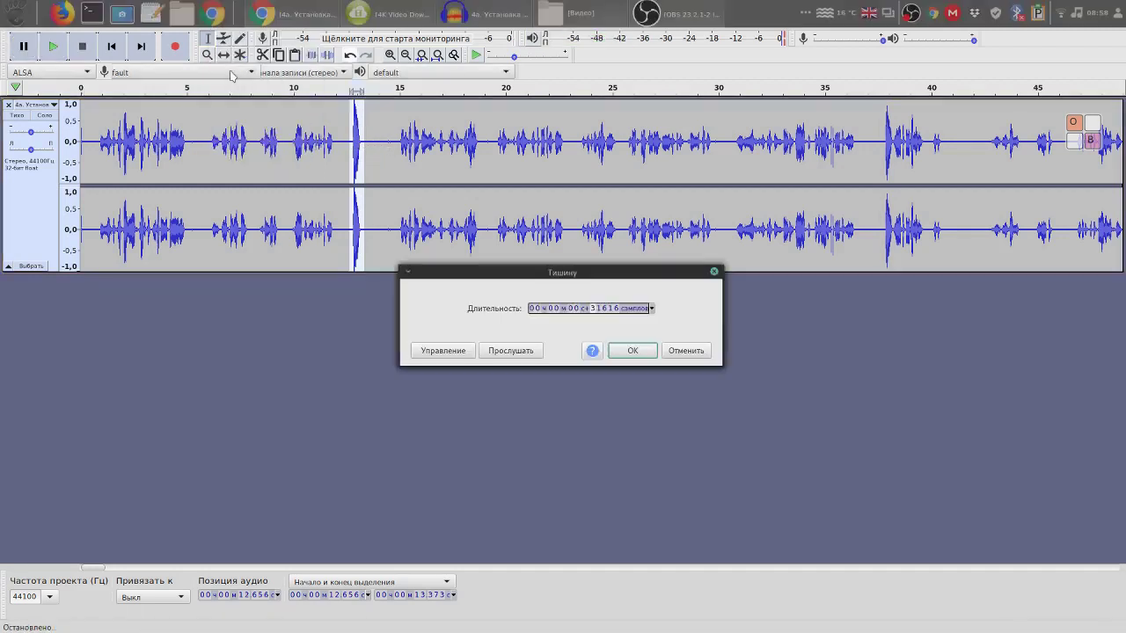
{"action": "left_click", "coordinate": [642, 351]}
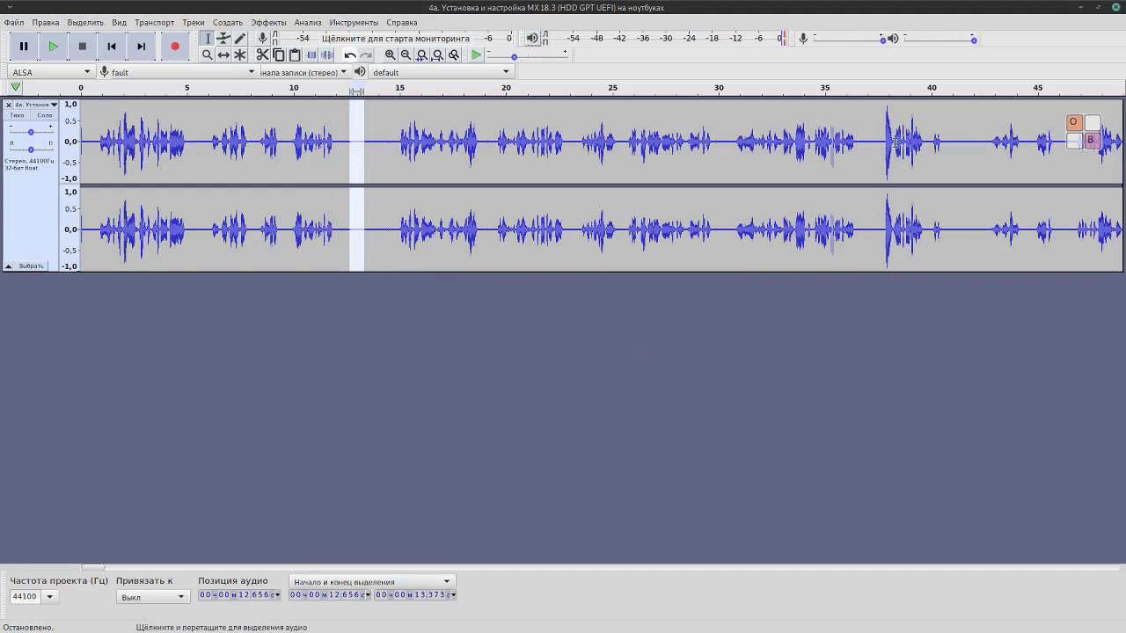
Step: Select the loud spike from about 37.8 to 38.2 s, play it, and replace it with generated silence
{"action": "left_click_drag", "start_coordinate": [891, 142], "coordinate": [884, 143]}
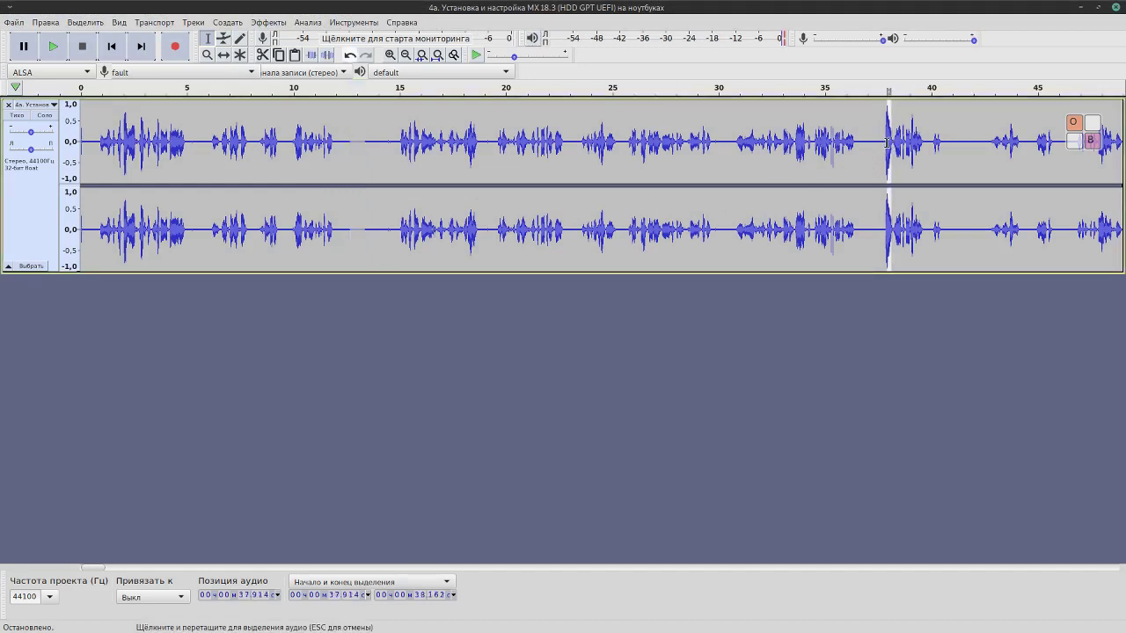
{"action": "left_click", "coordinate": [55, 46]}
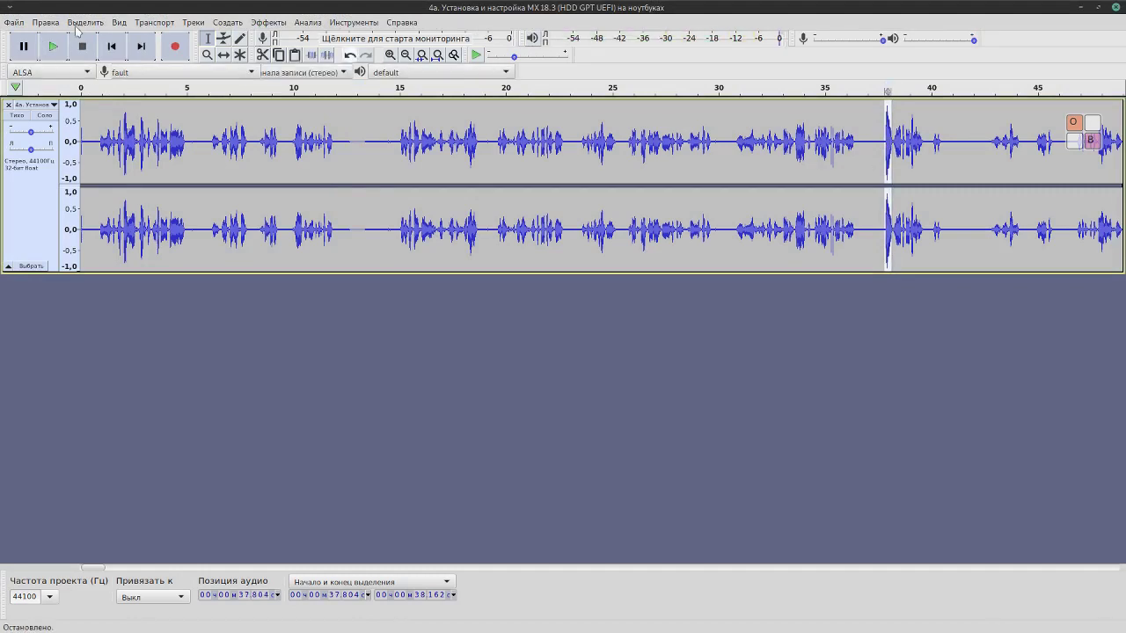
{"action": "left_click", "coordinate": [230, 23]}
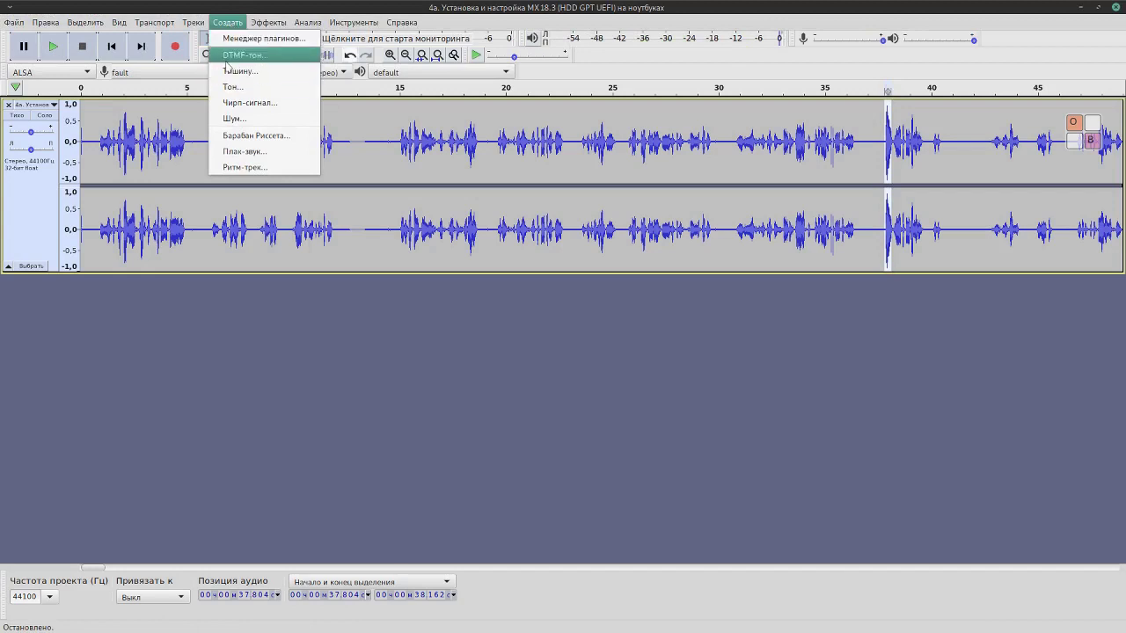
{"action": "left_click", "coordinate": [223, 71]}
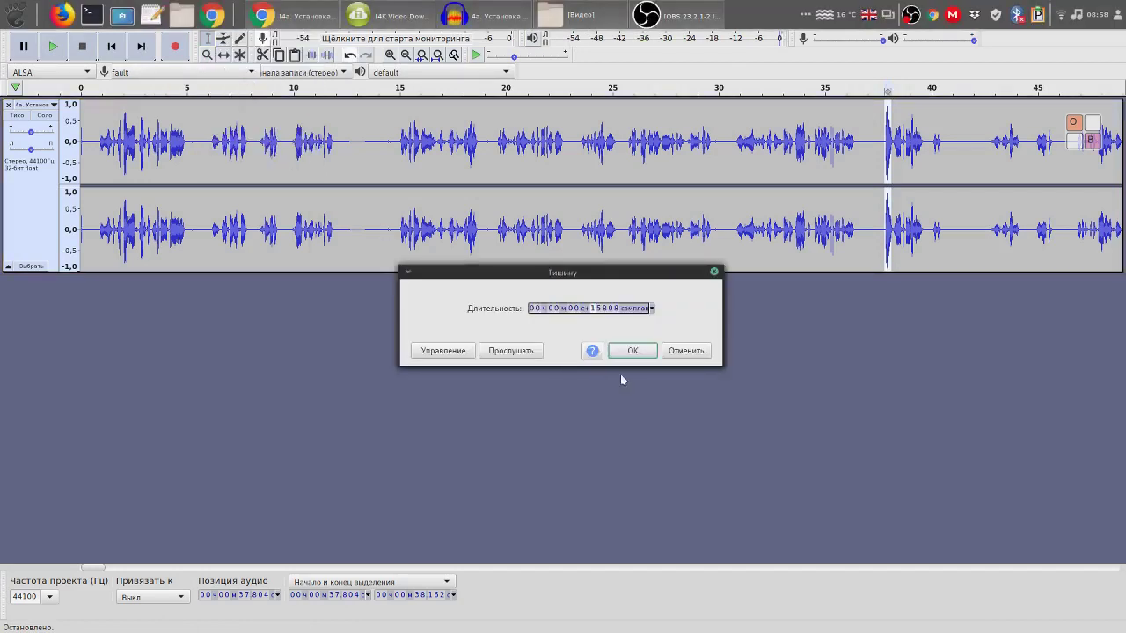
{"action": "left_click", "coordinate": [632, 351]}
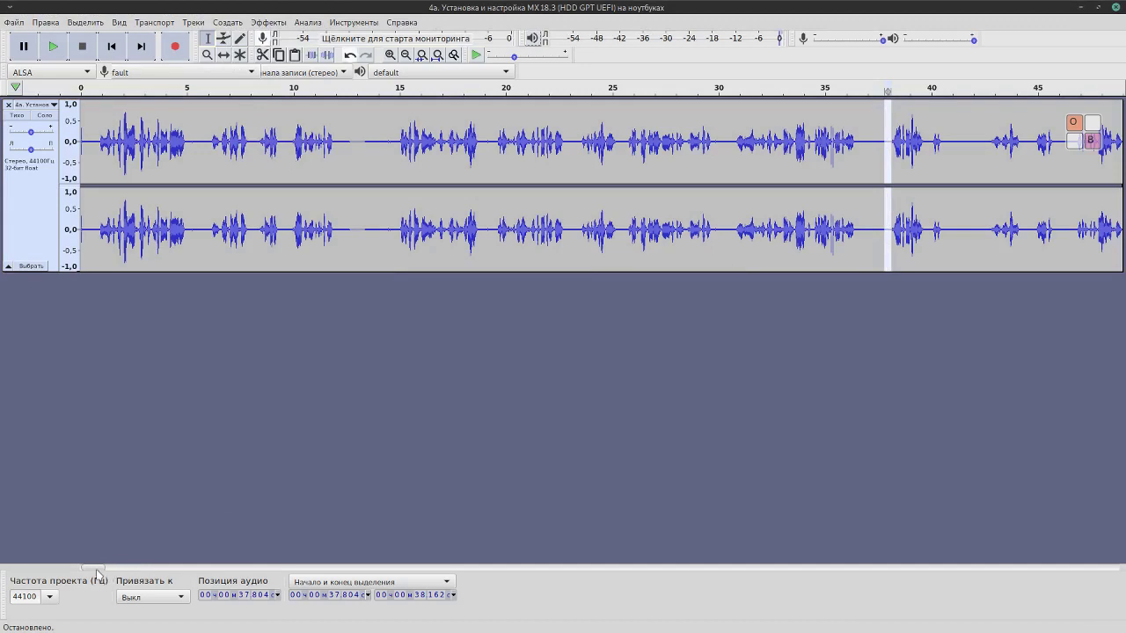
Step: Select the loud spike from about 1:10.3 to 1:10.9, play it, and replace it with generated silence
{"action": "left_click_drag", "start_coordinate": [95, 568], "coordinate": [124, 568]}
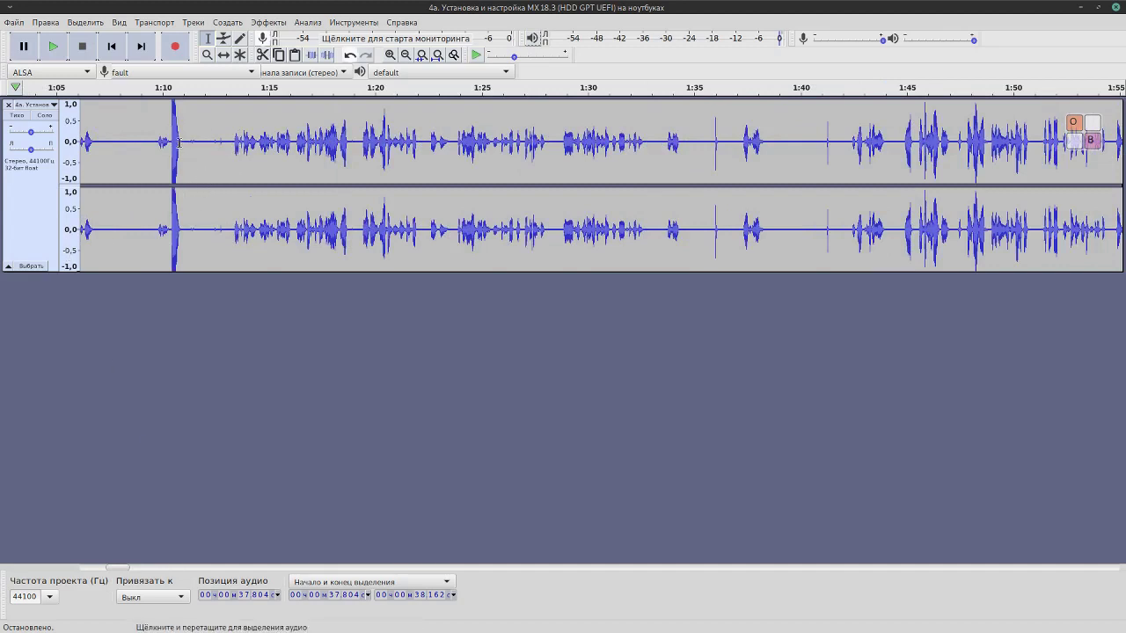
{"action": "left_click_drag", "start_coordinate": [183, 141], "coordinate": [170, 143]}
{"action": "left_click", "coordinate": [47, 47]}
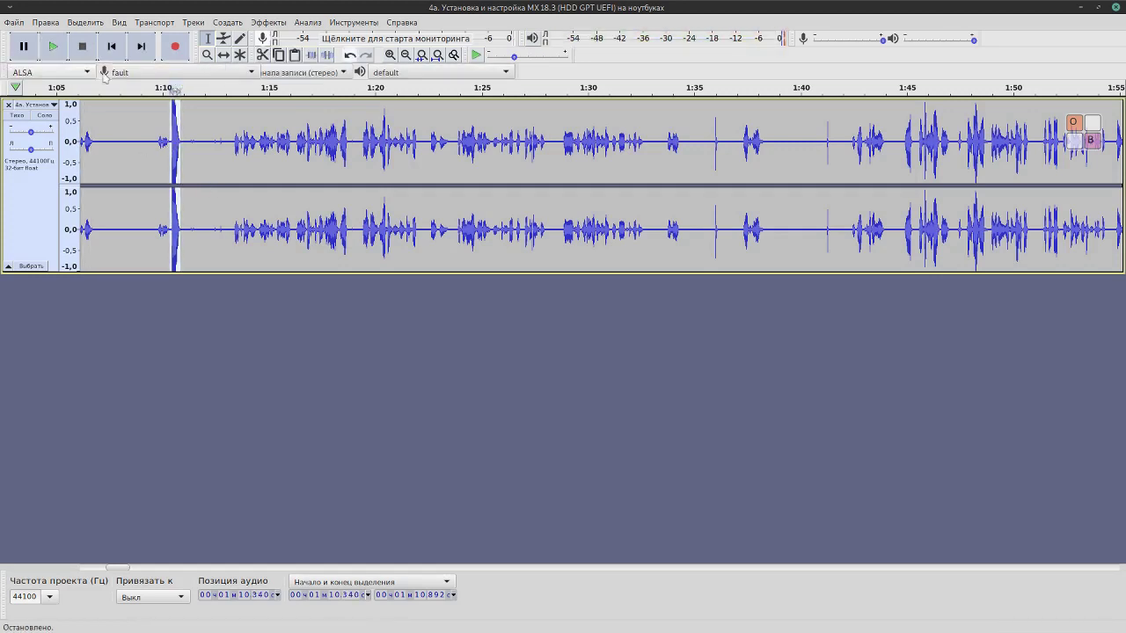
{"action": "left_click", "coordinate": [228, 23]}
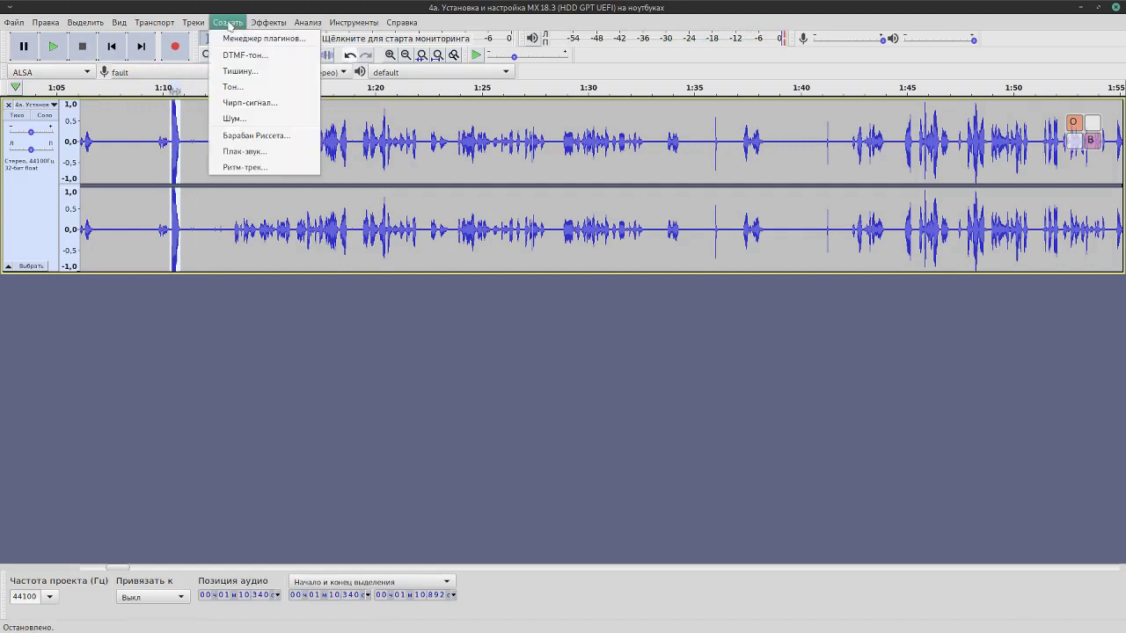
{"action": "left_click", "coordinate": [255, 74]}
{"action": "left_click", "coordinate": [640, 354]}
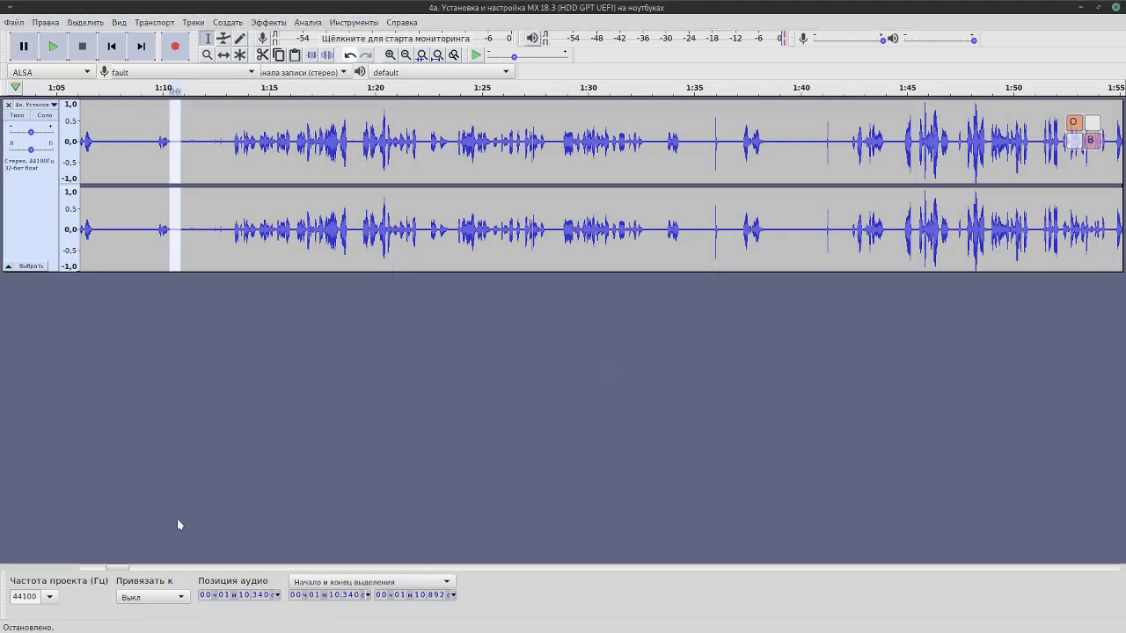
Step: Select the loud section from about 3:20.6 to 3:23.9 and listen to it
{"action": "left_click_drag", "start_coordinate": [122, 570], "coordinate": [161, 570]}
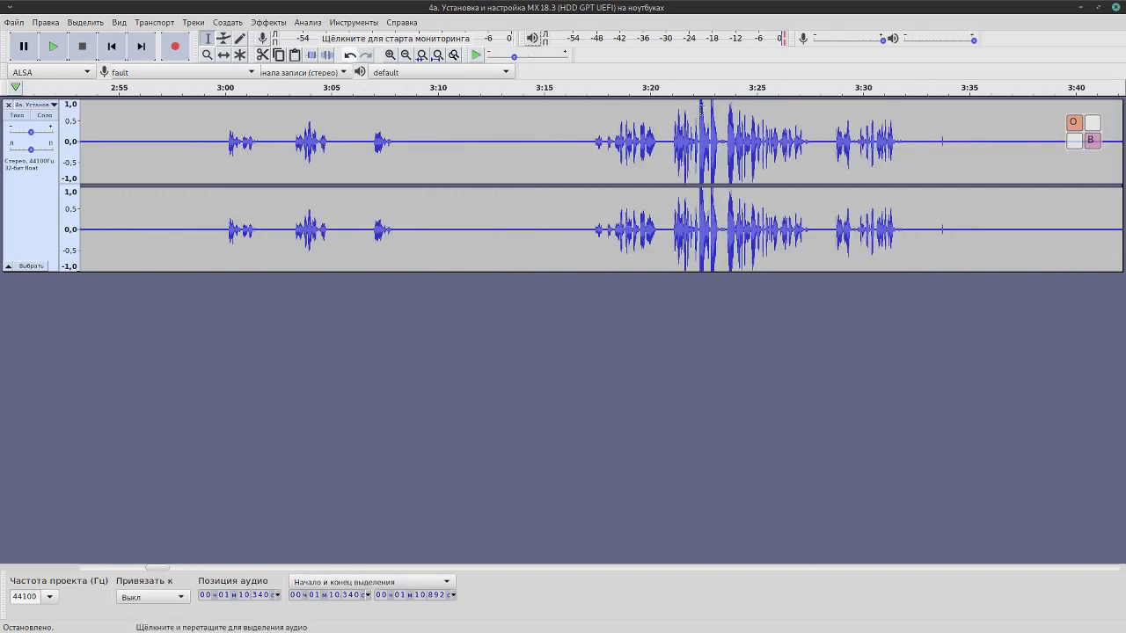
{"action": "left_click", "coordinate": [671, 143]}
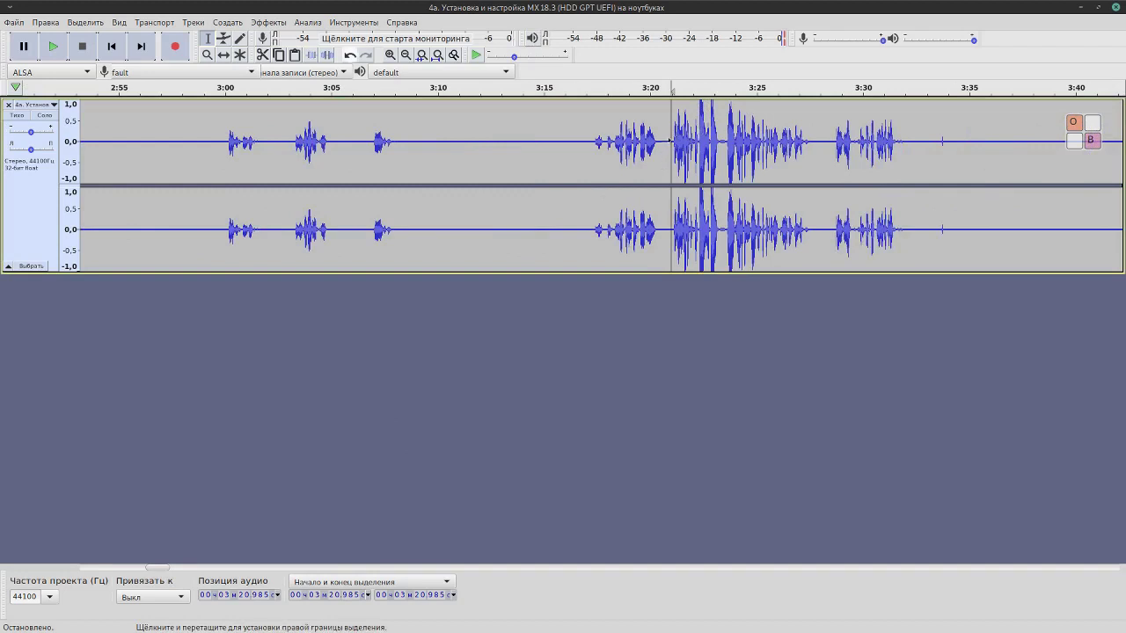
{"action": "left_click_drag", "start_coordinate": [664, 131], "coordinate": [738, 167]}
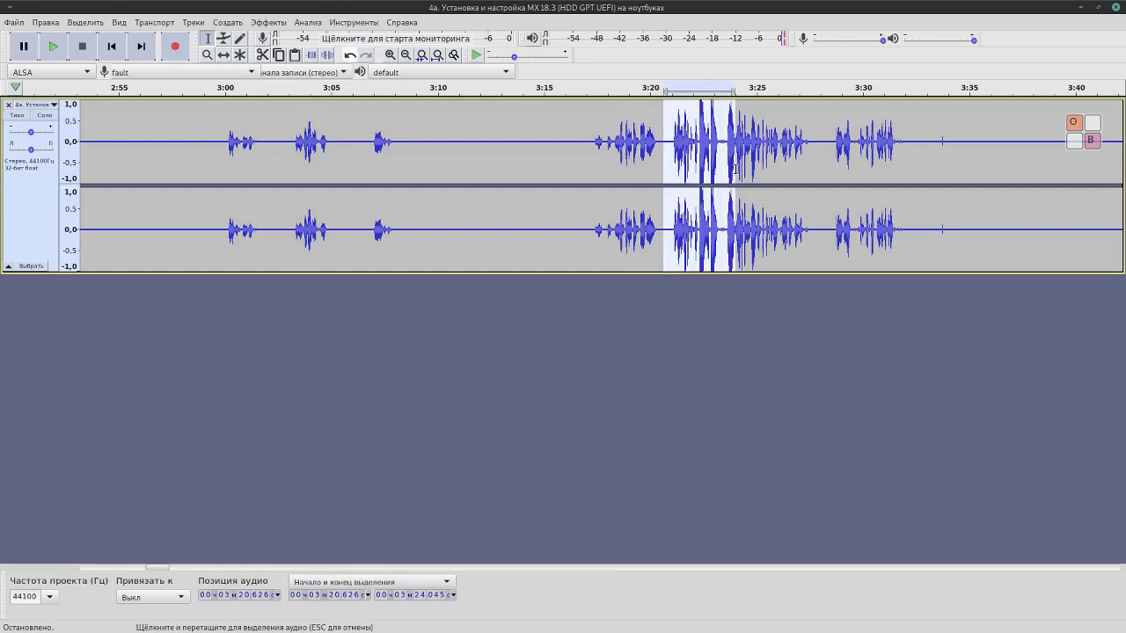
{"action": "left_click", "coordinate": [53, 47]}
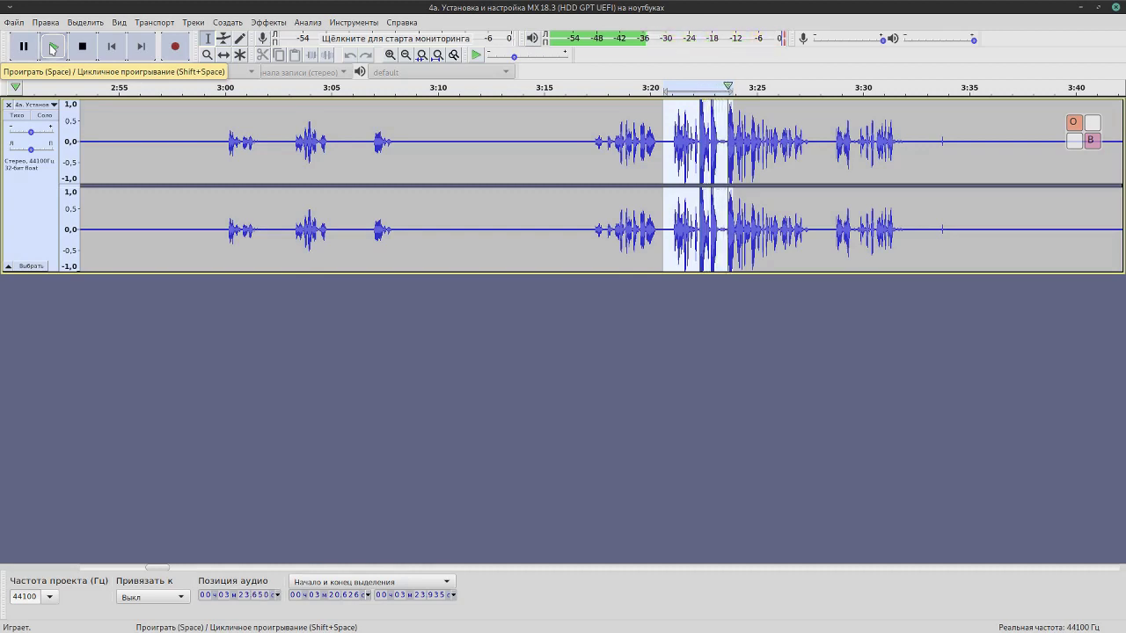
Step: Select the two peaks from about 3:22.2 to 3:23.2, play them, and replace them with generated silence
{"action": "left_click_drag", "start_coordinate": [697, 154], "coordinate": [718, 156]}
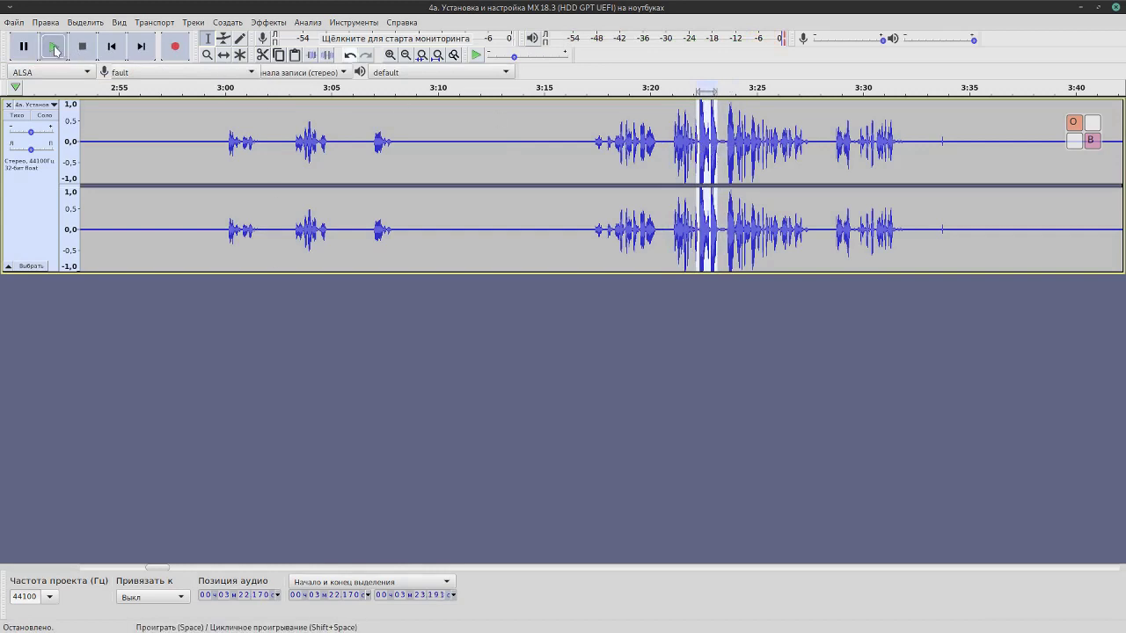
{"action": "left_click", "coordinate": [54, 46]}
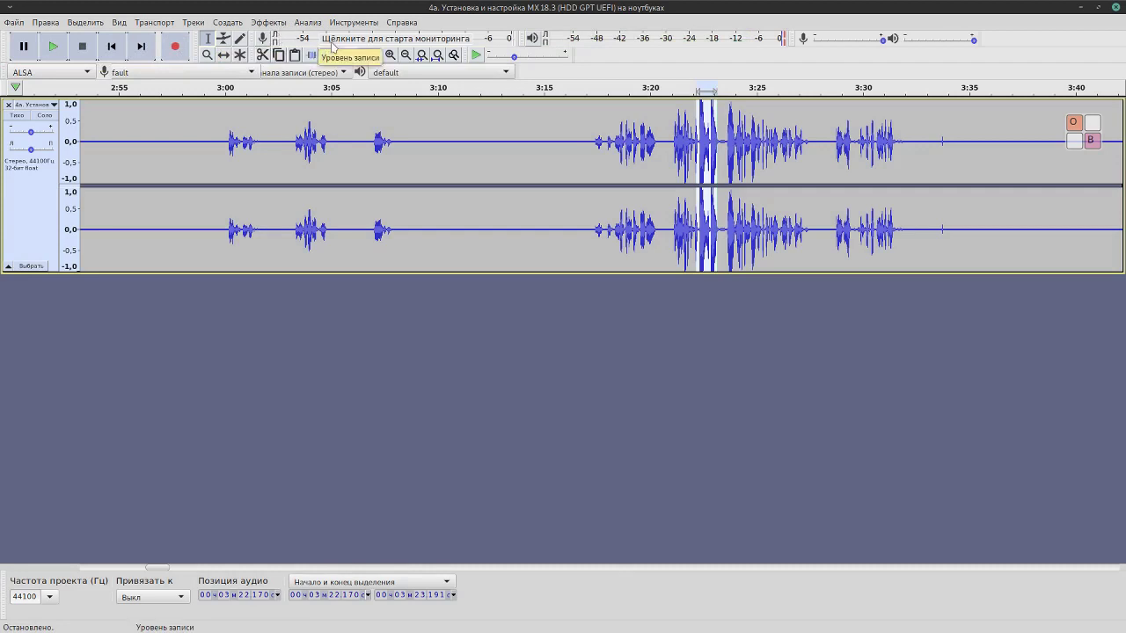
{"action": "left_click", "coordinate": [238, 23]}
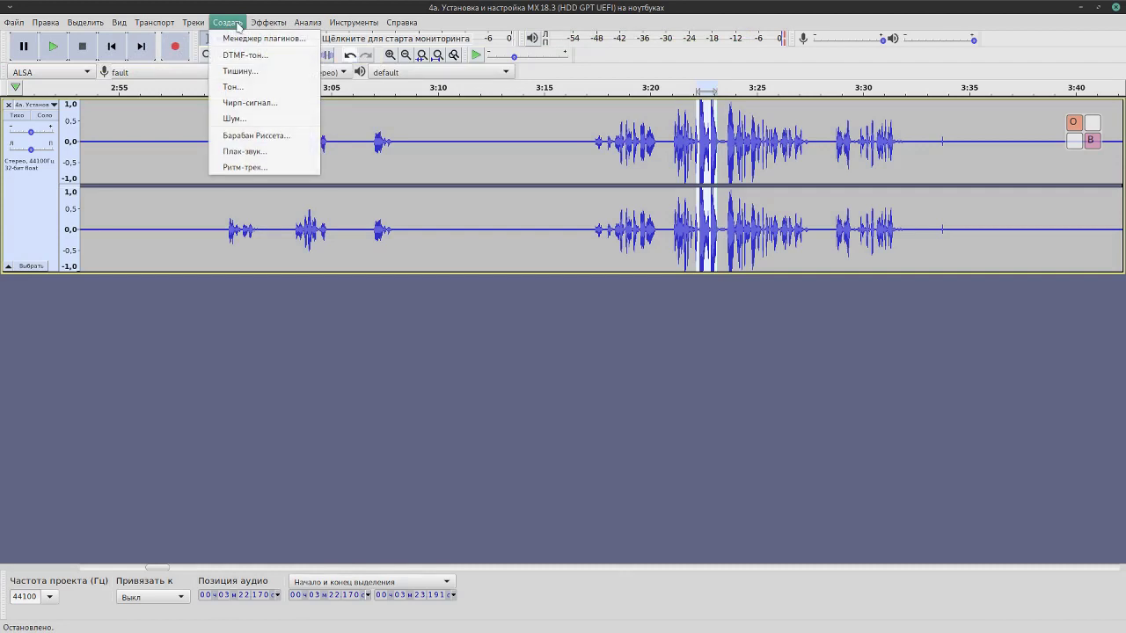
{"action": "left_click", "coordinate": [245, 74]}
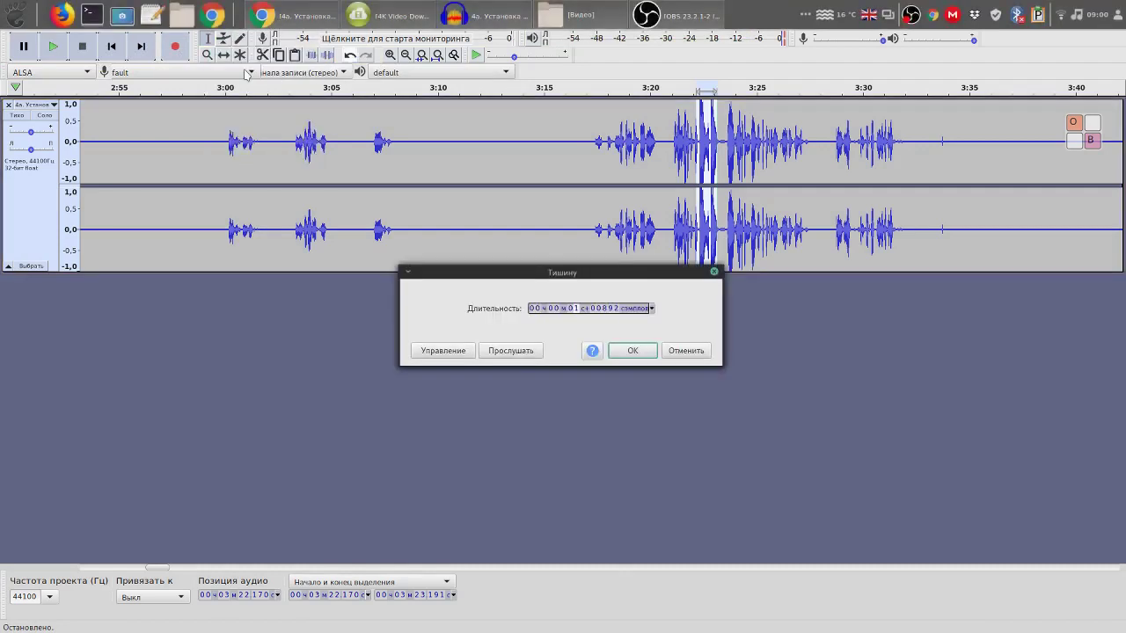
{"action": "left_click", "coordinate": [630, 351]}
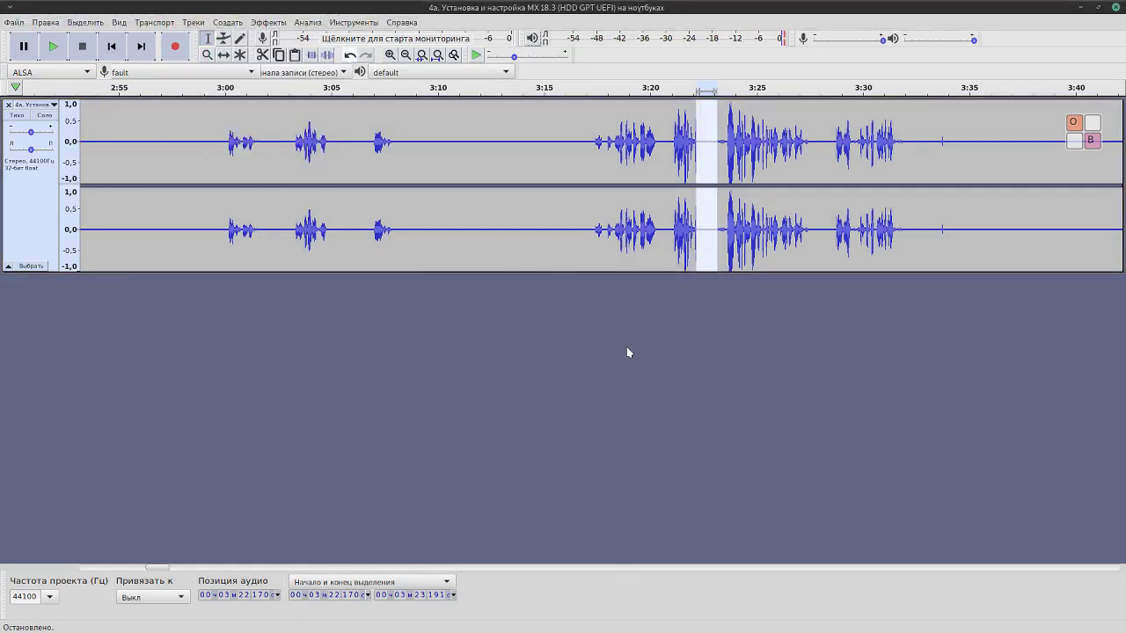
Step: Play the track from about 3:21.2 to check the silenced passage, and pause at about 3:28.9
{"action": "left_click", "coordinate": [675, 152]}
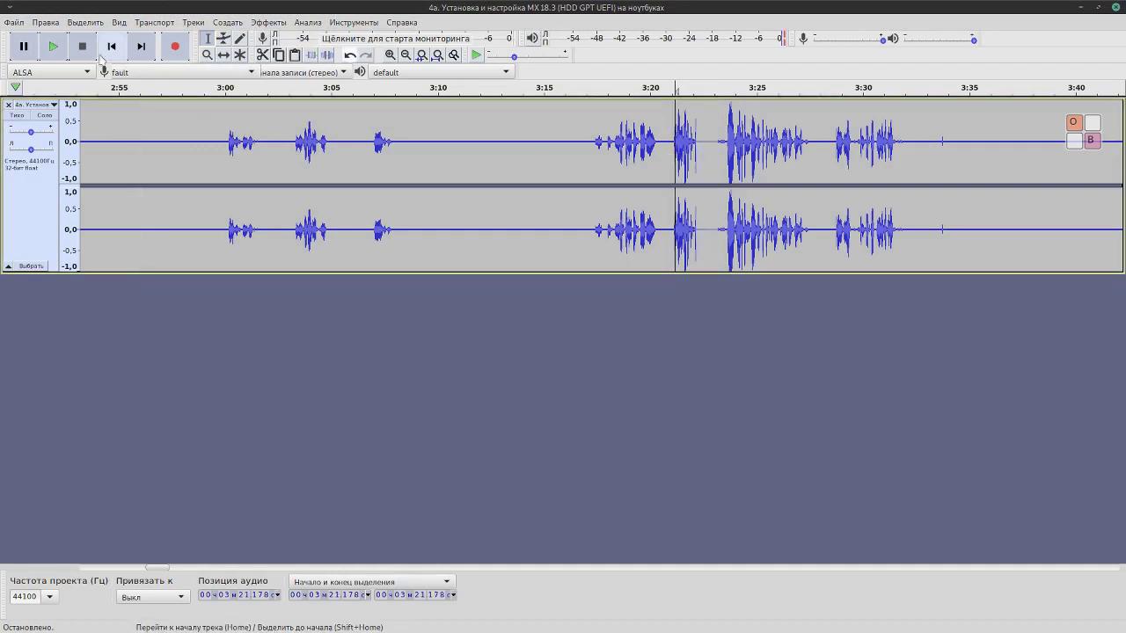
{"action": "left_click", "coordinate": [54, 49]}
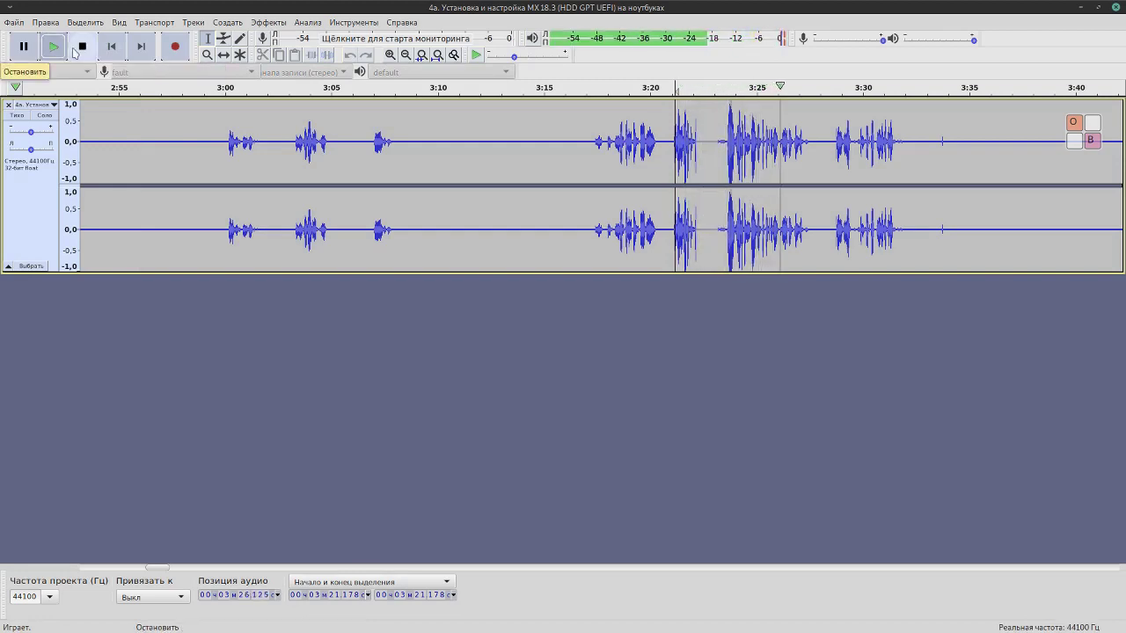
{"action": "left_click", "coordinate": [23, 50]}
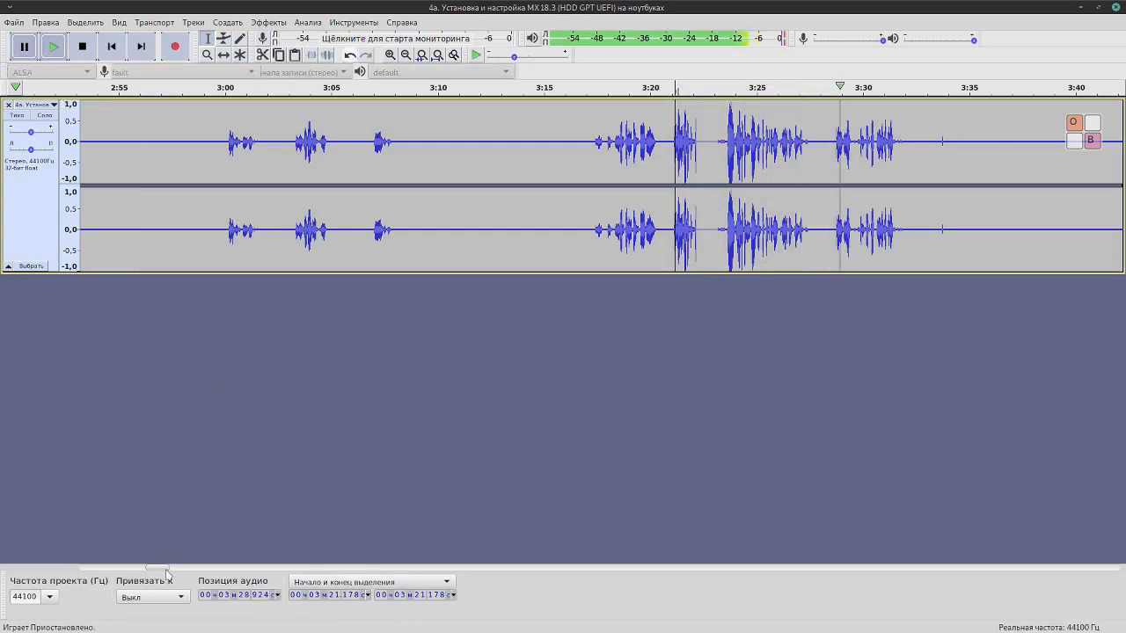
Step: Select and play the burst from about 9:42.9 to 9:43.8, and look over the rest of the track to its end
{"action": "left_click_drag", "start_coordinate": [159, 569], "coordinate": [297, 551]}
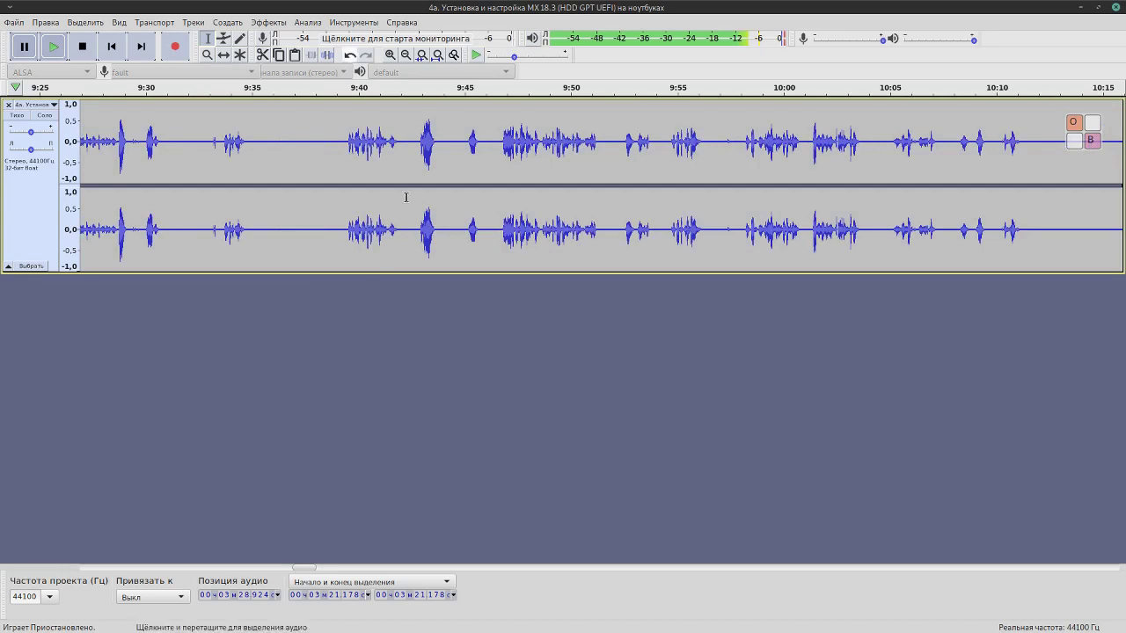
{"action": "left_click_drag", "start_coordinate": [419, 141], "coordinate": [437, 143]}
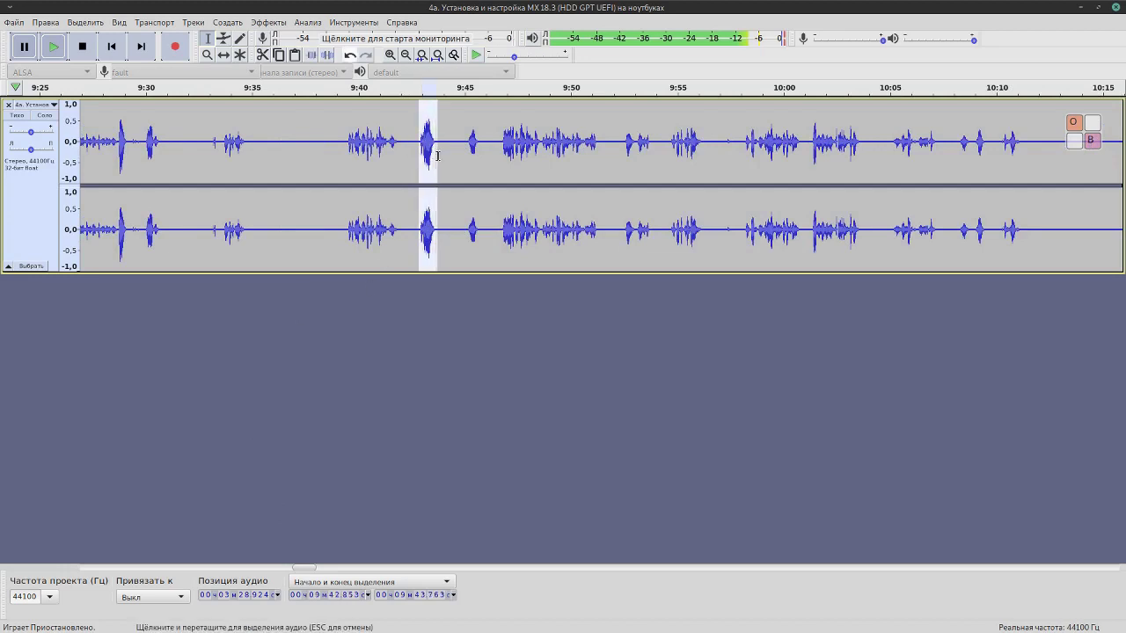
{"action": "left_click", "coordinate": [54, 45]}
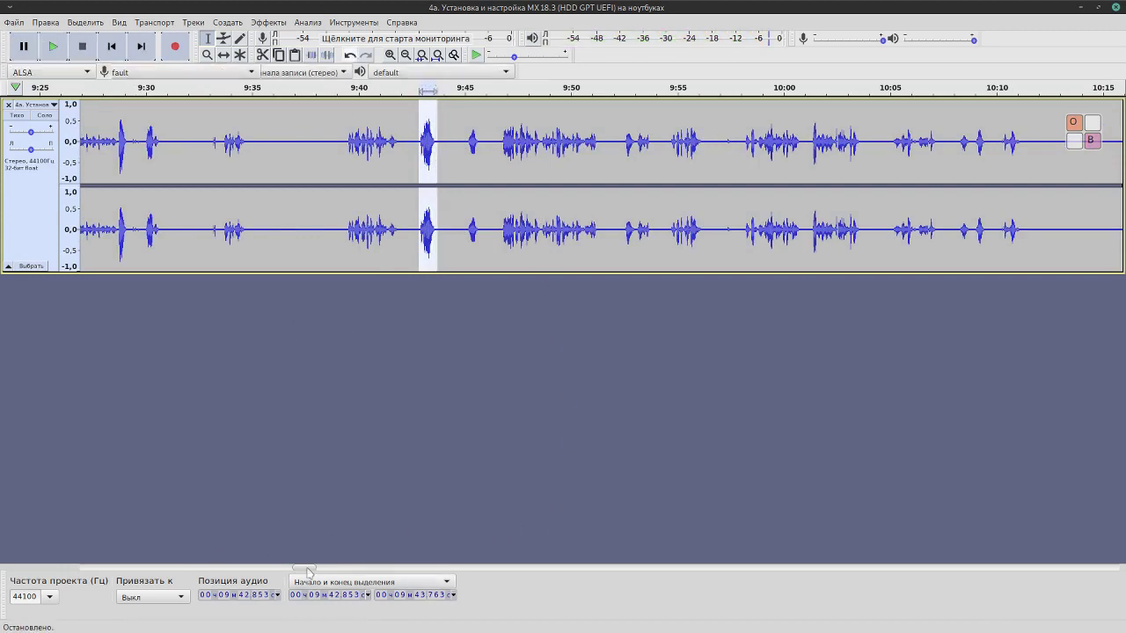
{"action": "left_click_drag", "start_coordinate": [308, 569], "coordinate": [1100, 631]}
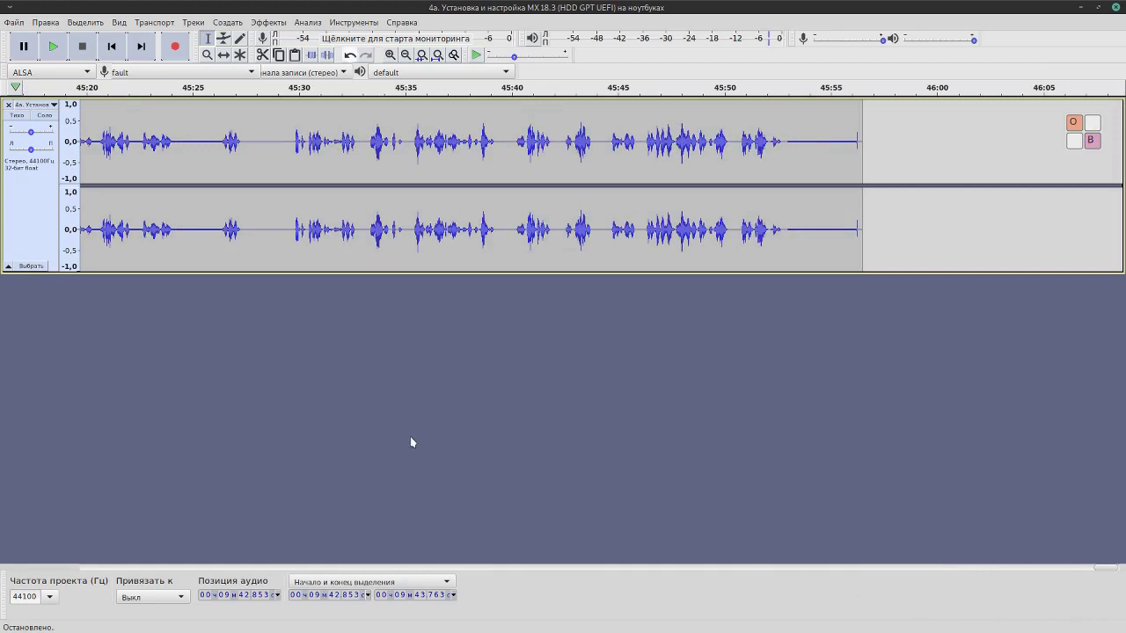
Step: Return to the start of the track, listen to the cleaned opening, and pause at about 11.7 s
{"action": "left_click", "coordinate": [118, 46]}
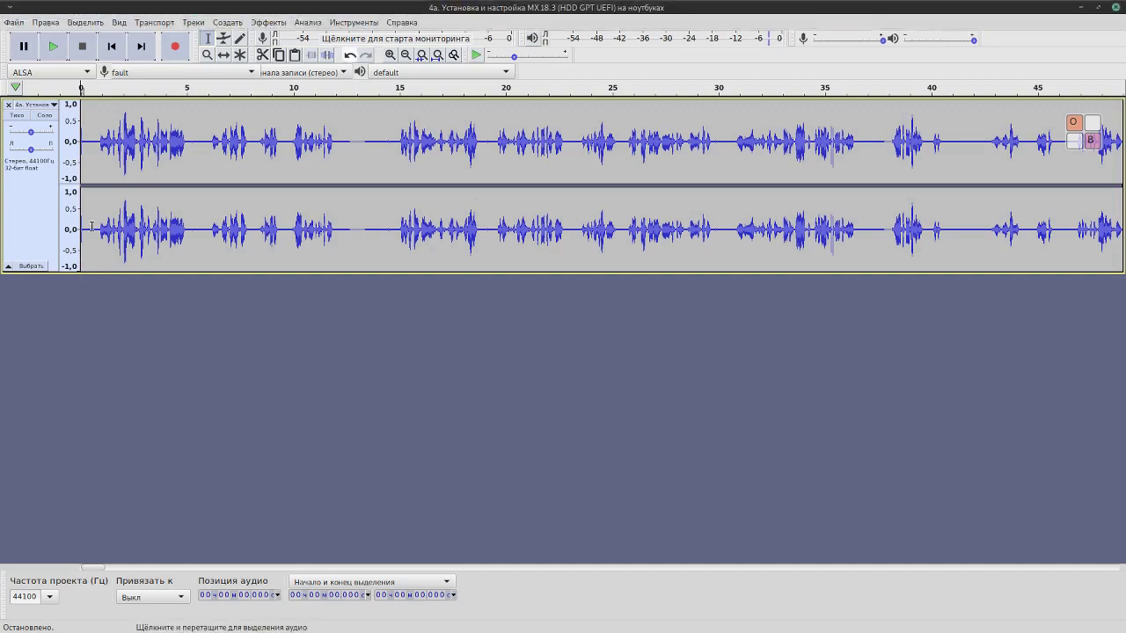
{"action": "left_click", "coordinate": [54, 49]}
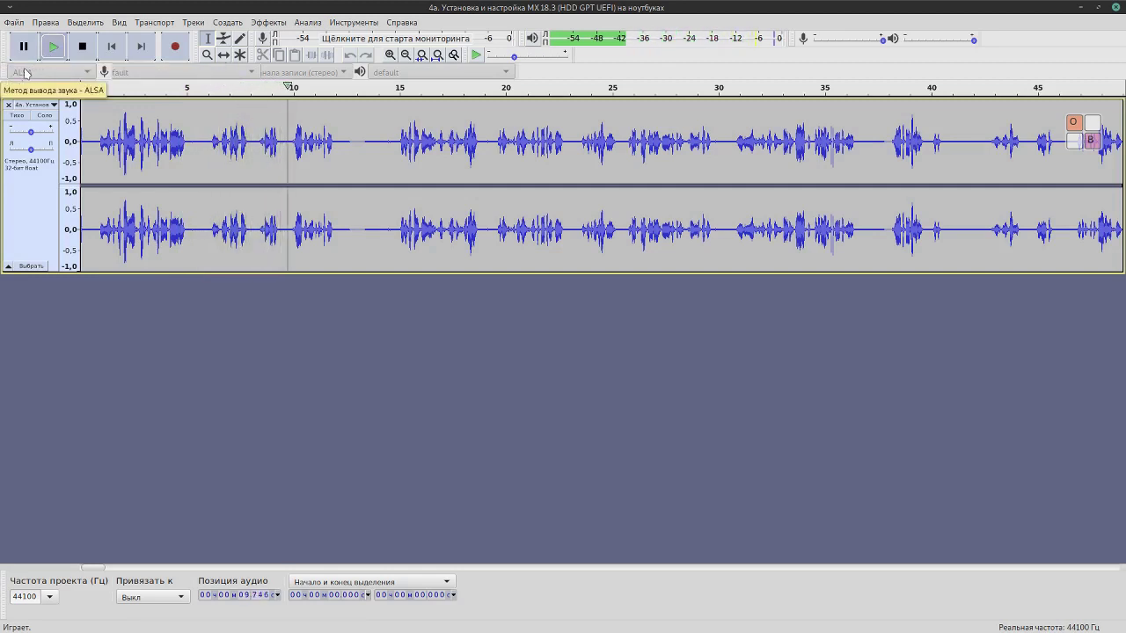
{"action": "left_click", "coordinate": [33, 55]}
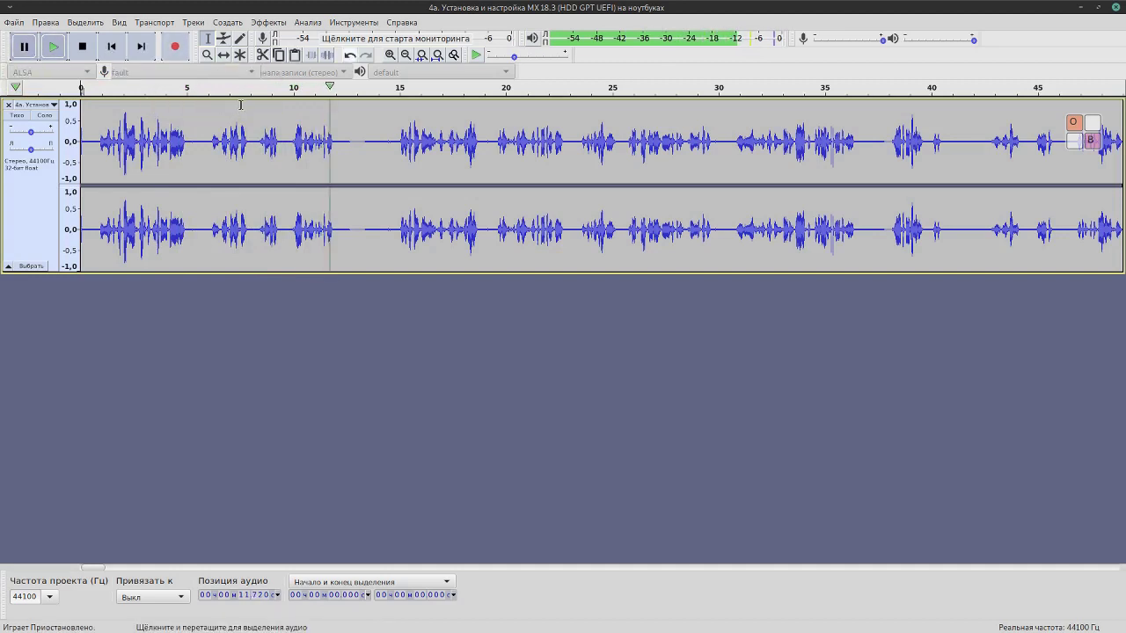
Step: Undo the silence edits back through the one at about 37.8 s
{"action": "left_click", "coordinate": [351, 56]}
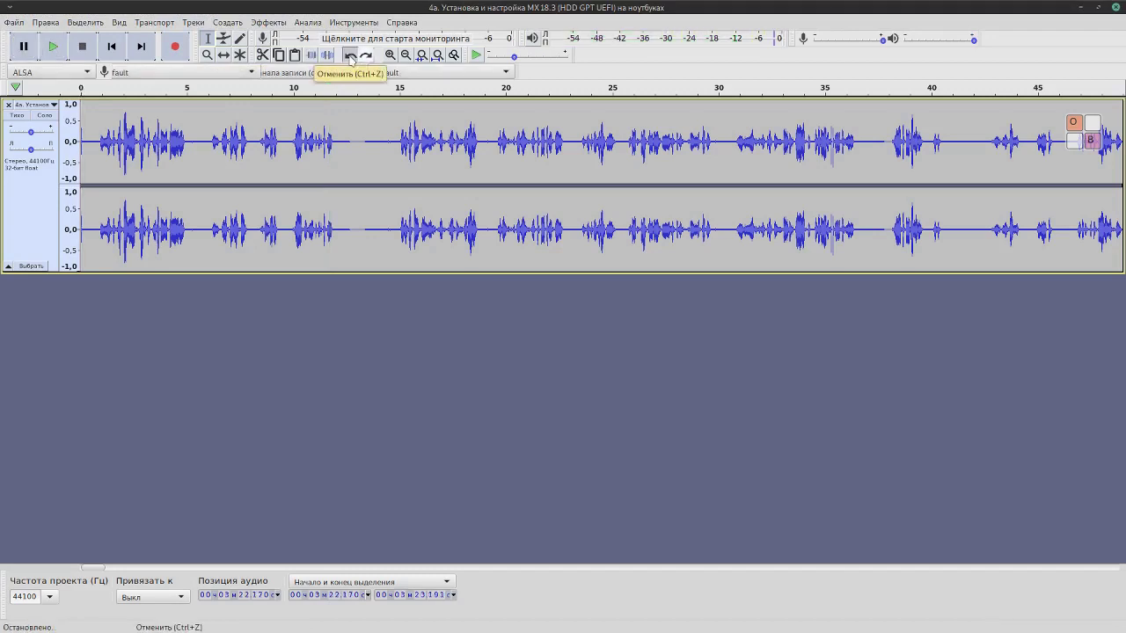
{"action": "left_click", "coordinate": [351, 57]}
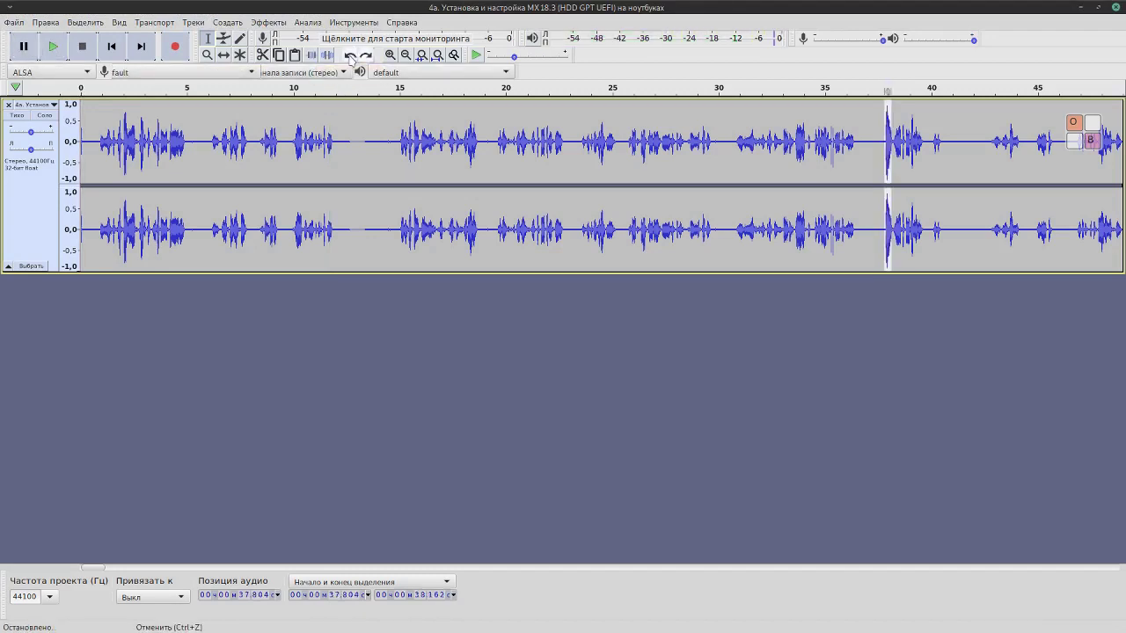
Step: Undo the remaining edits back to the original noisy track, play its opening, and pause at about 8.8 s
{"action": "left_click", "coordinate": [351, 56]}
{"action": "left_click", "coordinate": [351, 57]}
{"action": "left_click", "coordinate": [351, 56]}
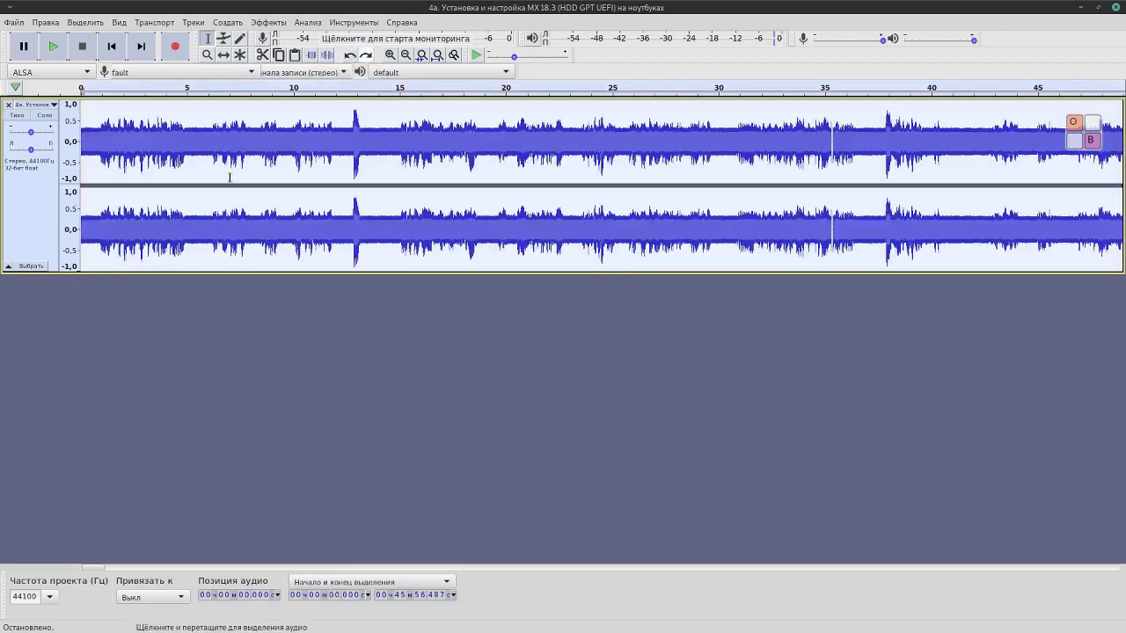
{"action": "left_click", "coordinate": [55, 48]}
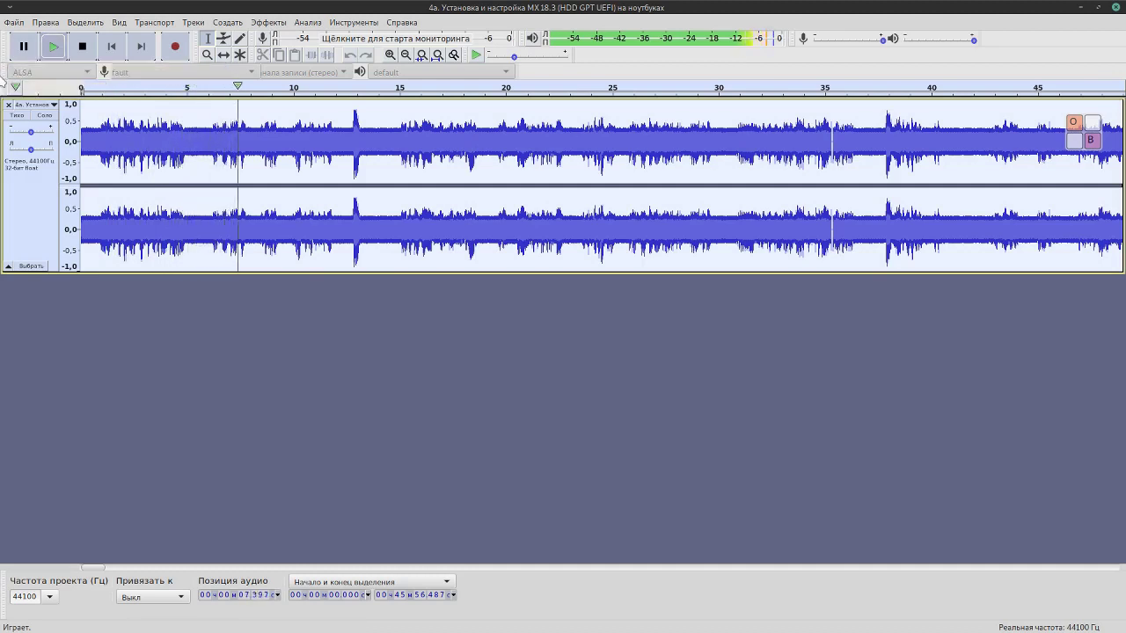
{"action": "left_click", "coordinate": [26, 47]}
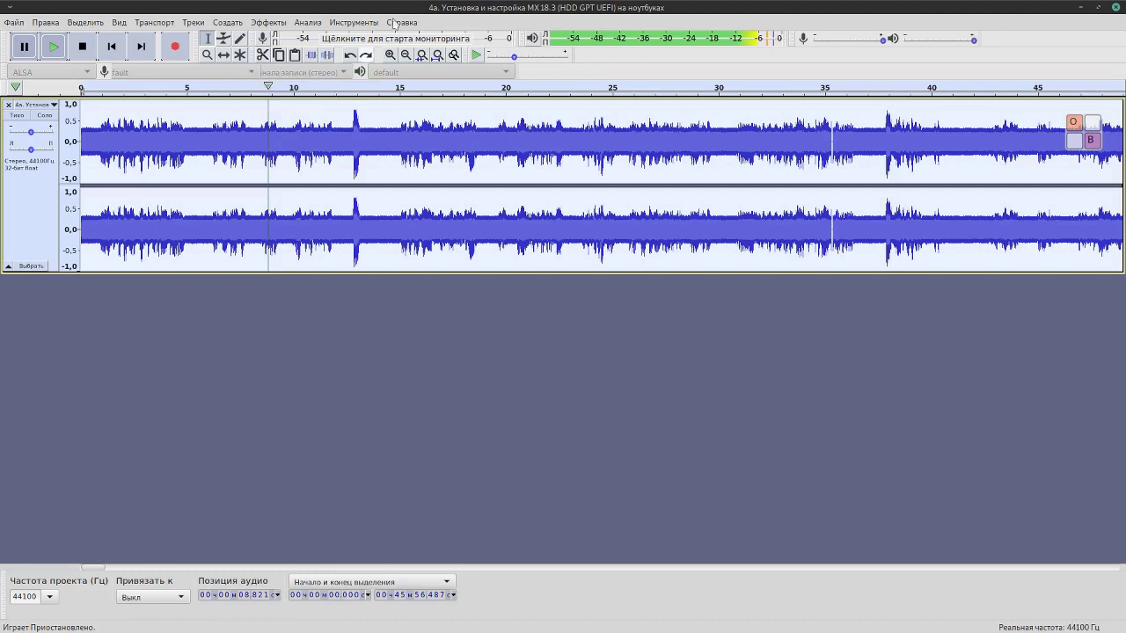
Step: Redo all the undone edits, through the noise reduction, amplification and silenced spikes, including the one at about 37.8 s
{"action": "left_click", "coordinate": [365, 56]}
{"action": "left_click", "coordinate": [365, 57]}
{"action": "left_click", "coordinate": [365, 56]}
{"action": "left_click", "coordinate": [365, 56]}
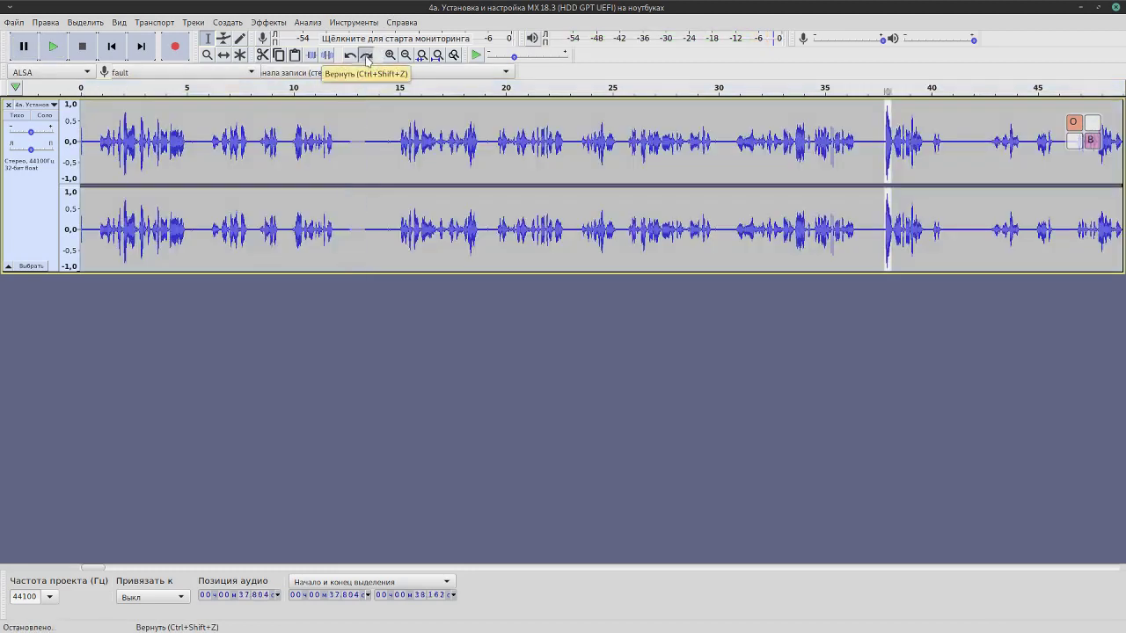
{"action": "left_click", "coordinate": [365, 56]}
{"action": "left_click", "coordinate": [365, 57]}
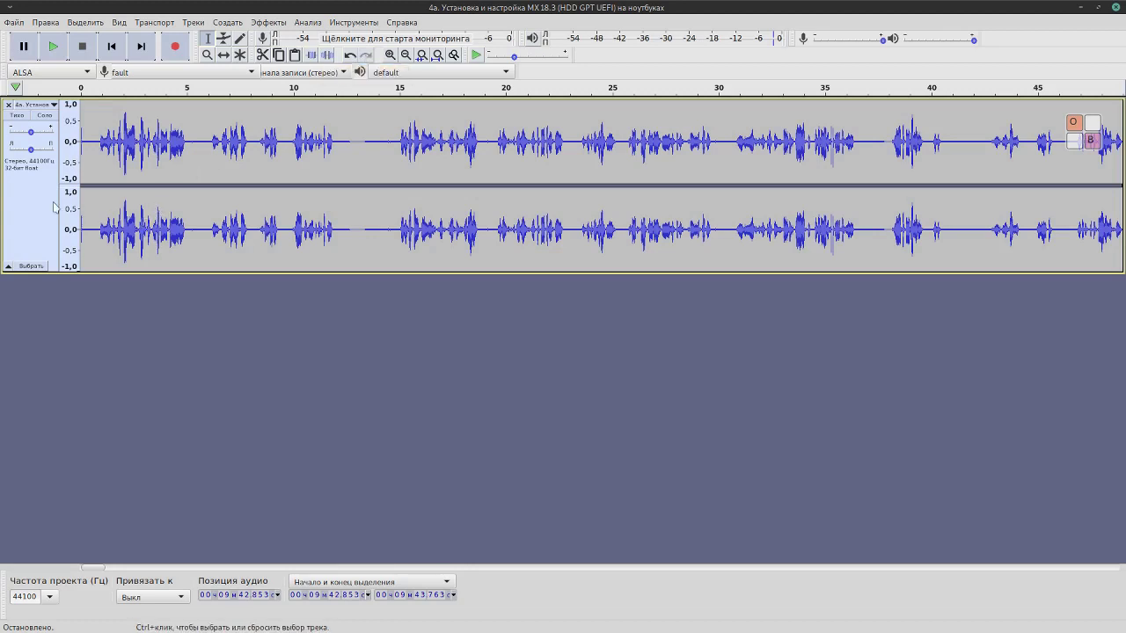
Step: Return to the start of the track, play the cleaned opening again, and pause at about 3.1 s
{"action": "left_click", "coordinate": [54, 47]}
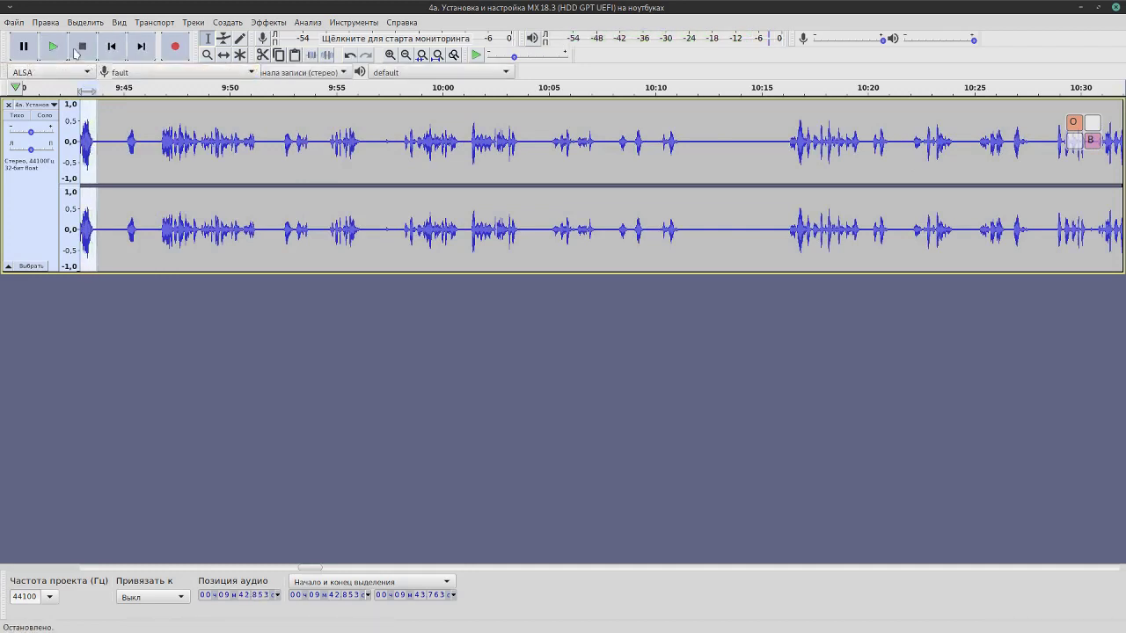
{"action": "left_click", "coordinate": [23, 48]}
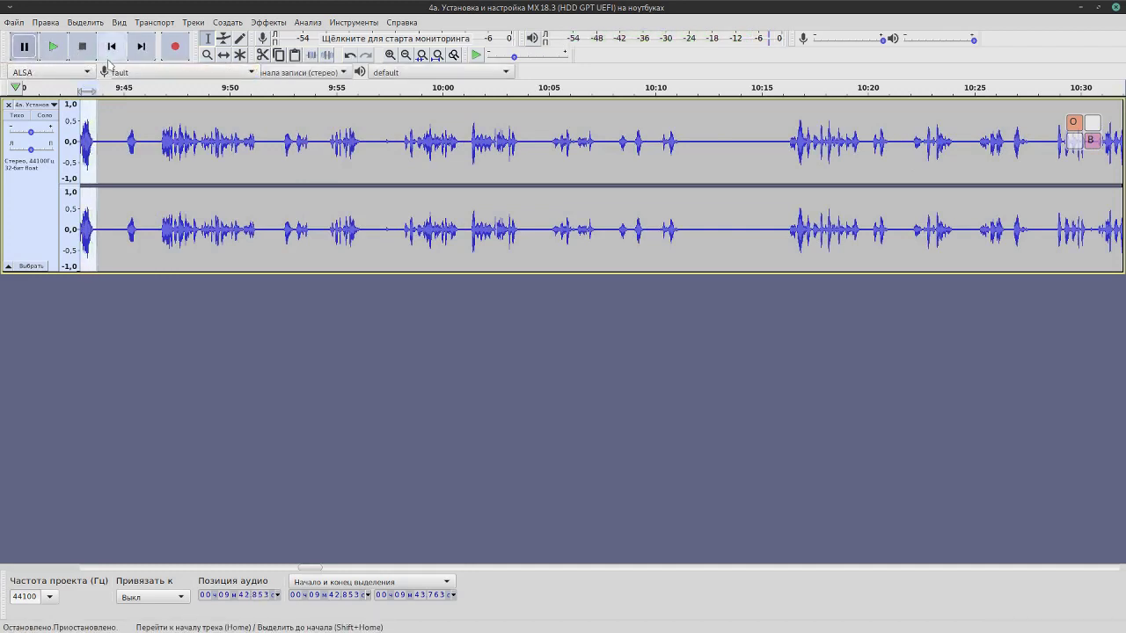
{"action": "left_click", "coordinate": [112, 52]}
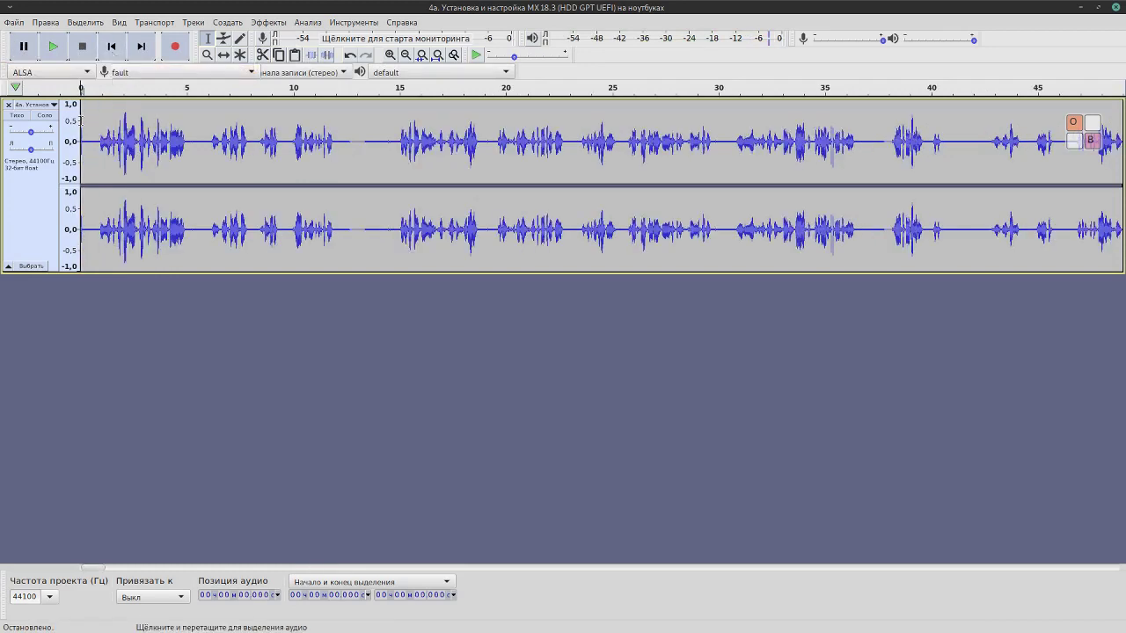
{"action": "left_click", "coordinate": [50, 48]}
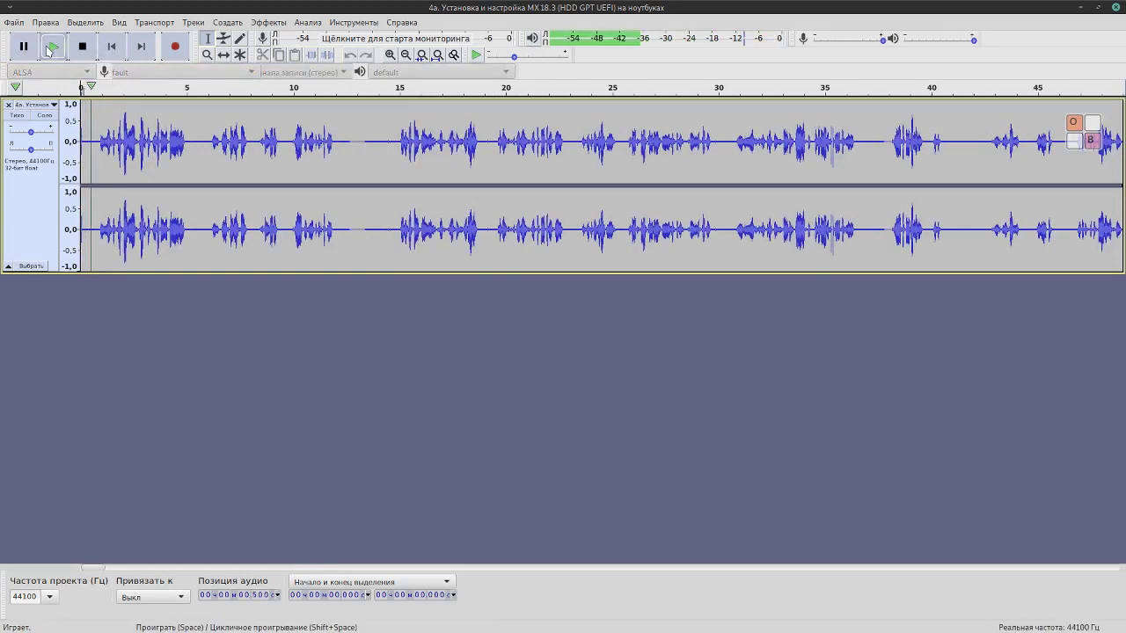
{"action": "left_click", "coordinate": [24, 47]}
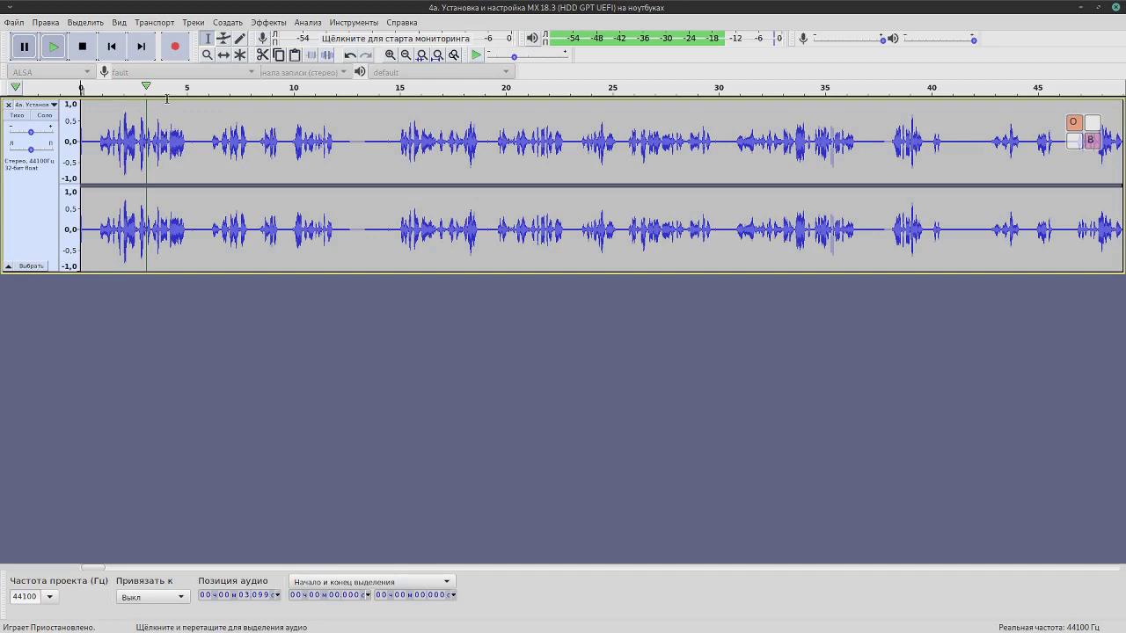
{"action": "left_click", "coordinate": [268, 22]}
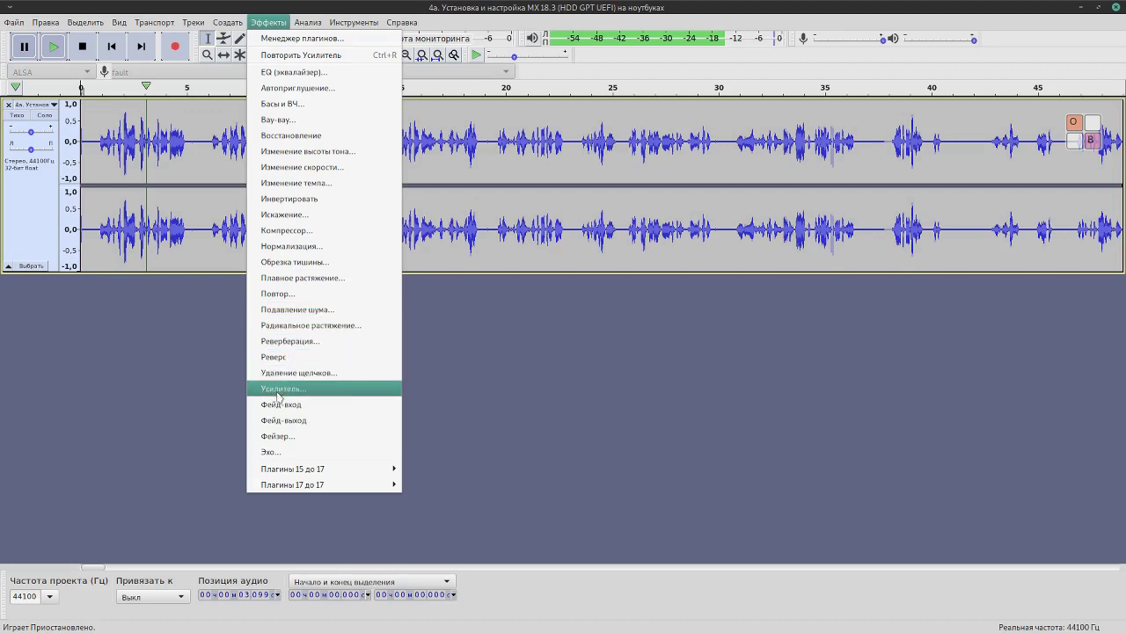
{"action": "left_click", "coordinate": [1029, 34]}
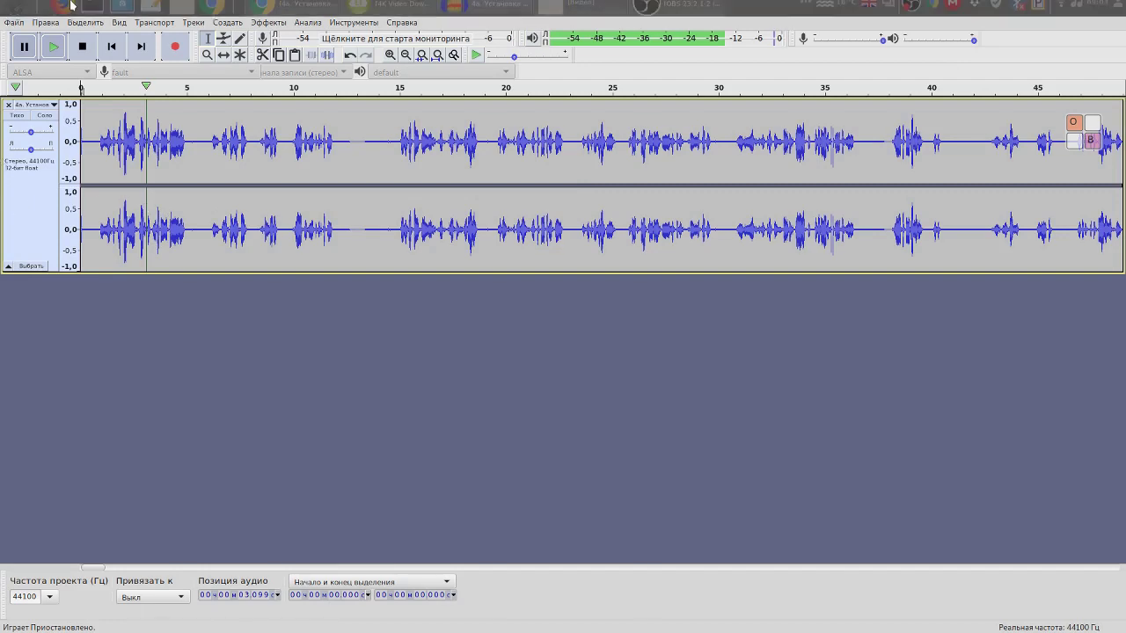
Step: Export the cleaned audio as MP3 into the Видео/4K Video Downloader folder, keeping the suggested file name, default format options and empty metadata tags
{"action": "left_click", "coordinate": [14, 22]}
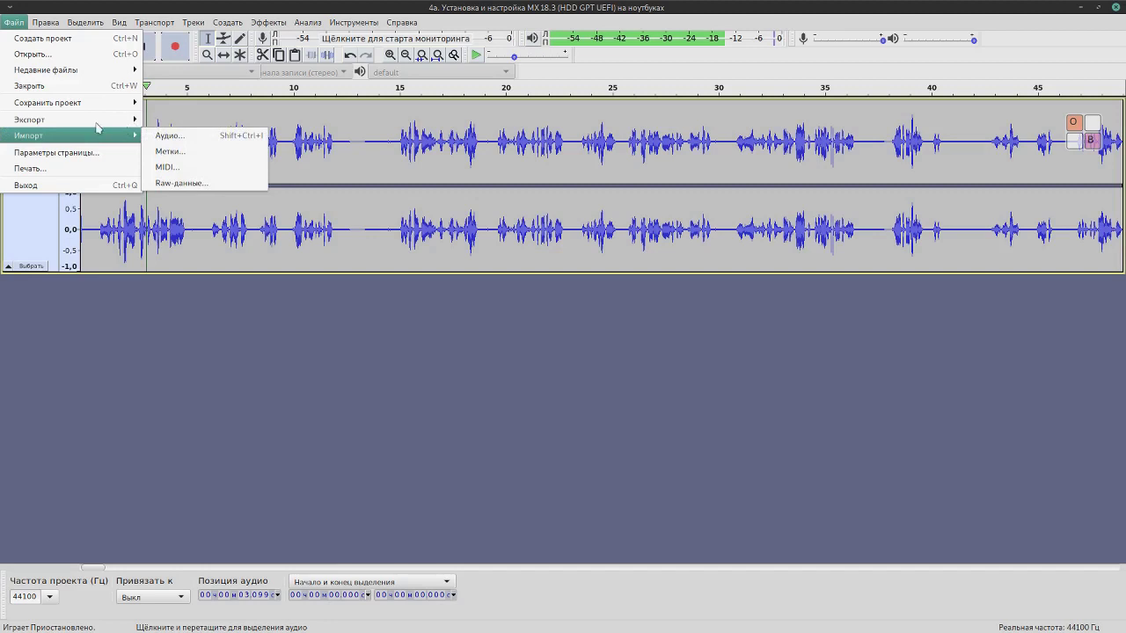
{"action": "mouse_move", "coordinate": [86, 122]}
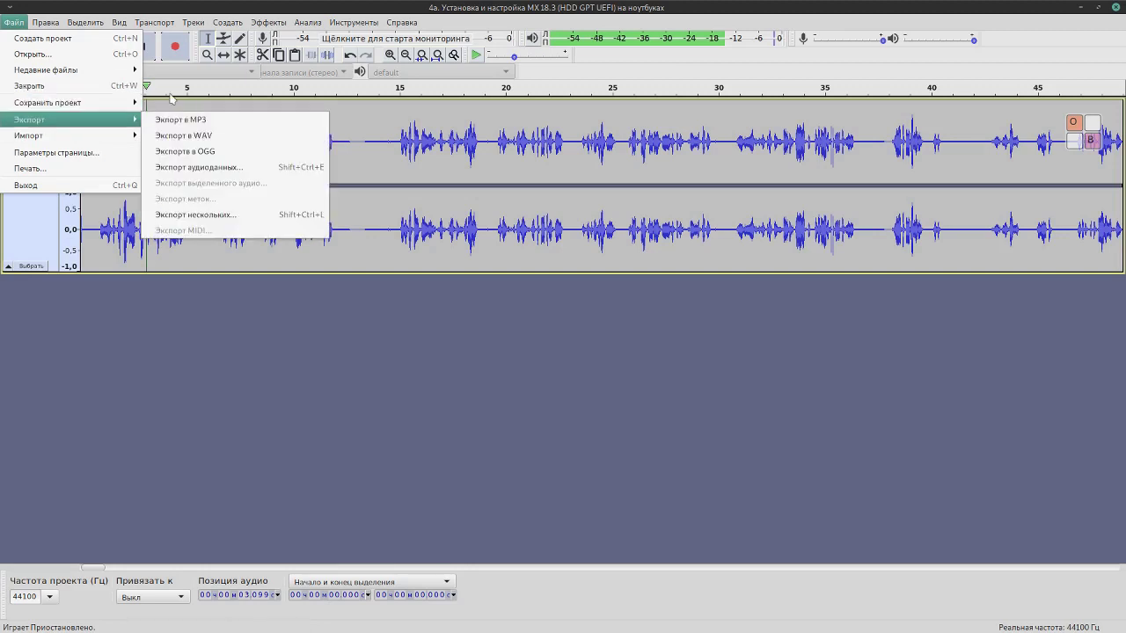
{"action": "left_click", "coordinate": [260, 126]}
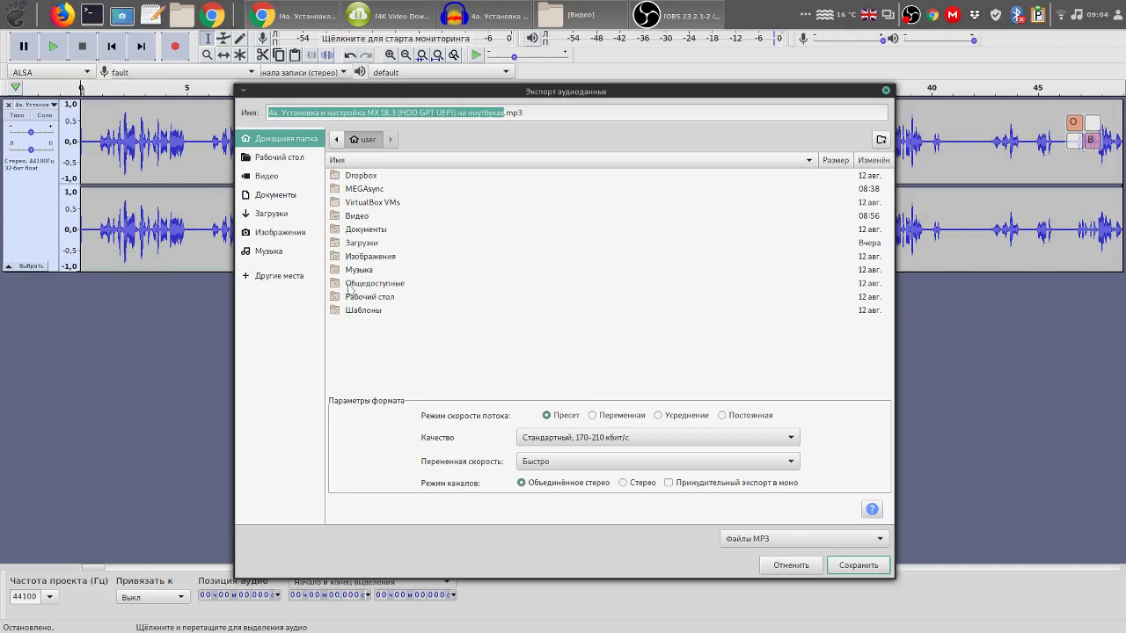
{"action": "double_click", "coordinate": [341, 217]}
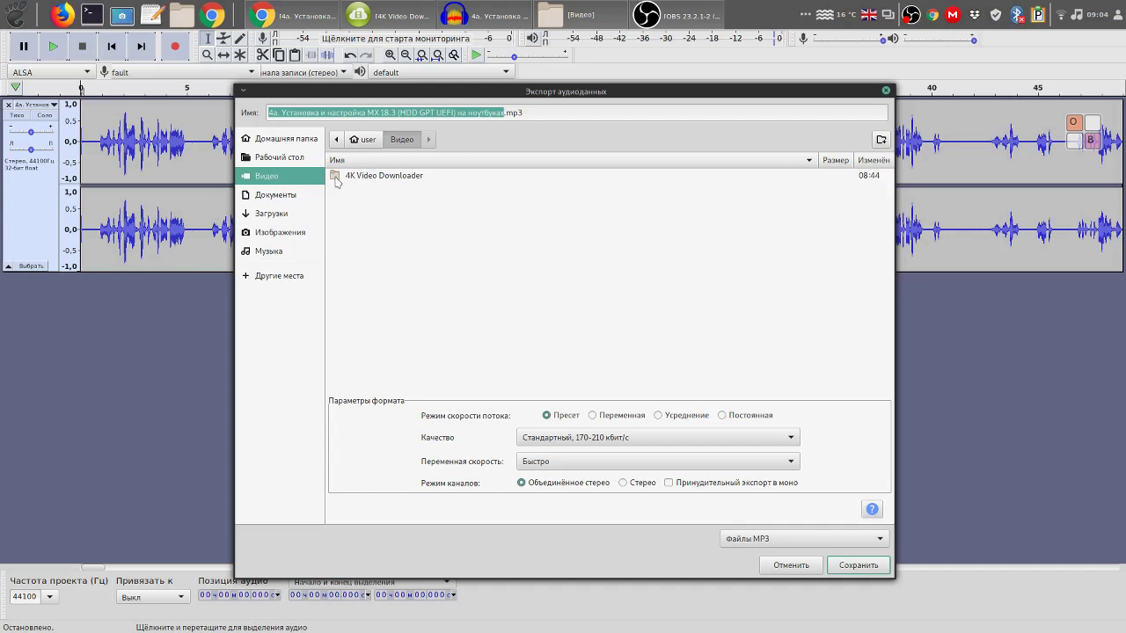
{"action": "double_click", "coordinate": [336, 179]}
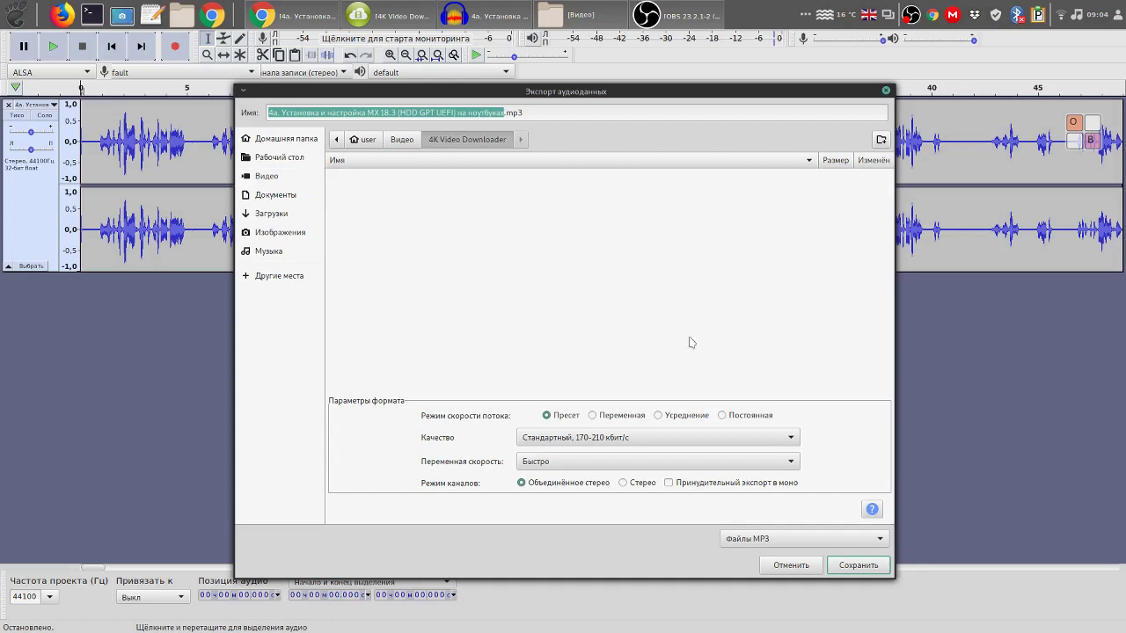
{"action": "left_click", "coordinate": [859, 566]}
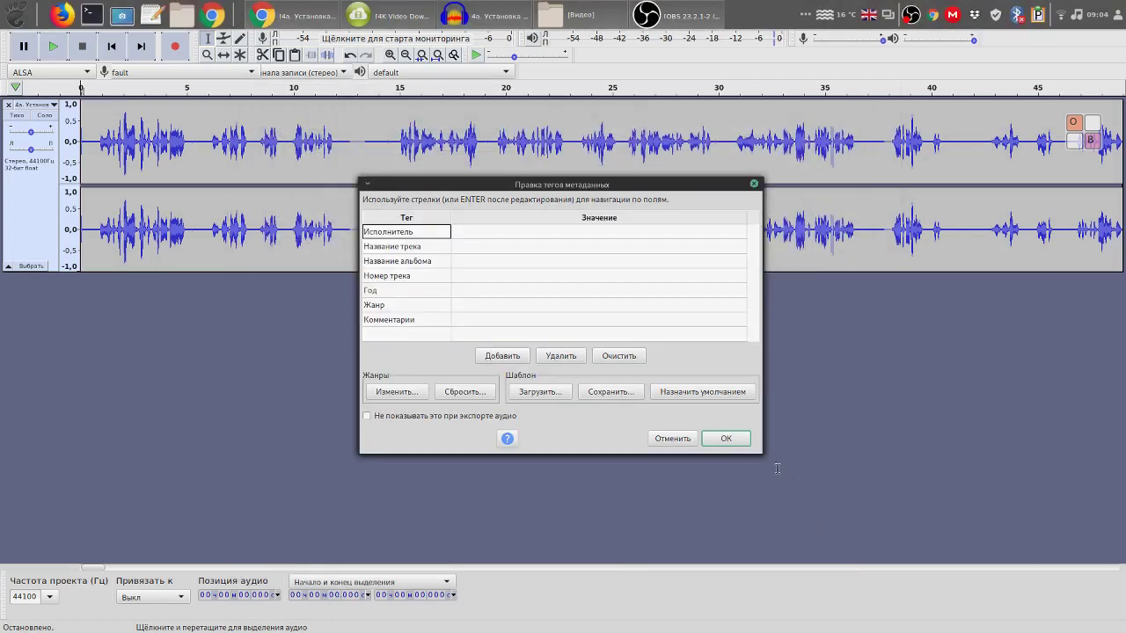
{"action": "left_click", "coordinate": [727, 439]}
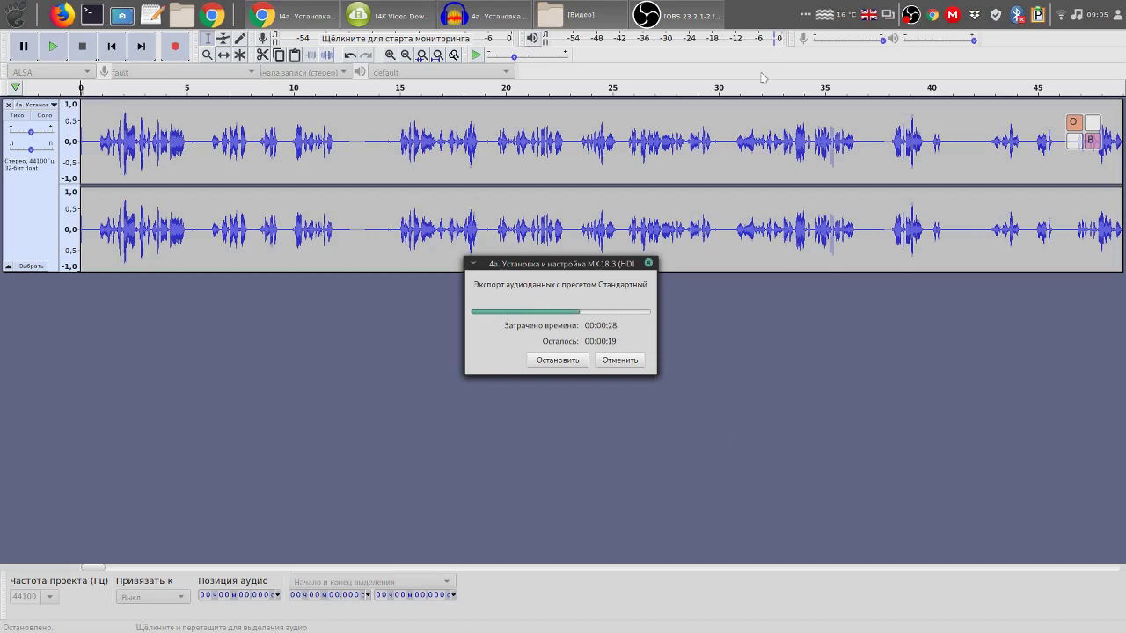
Step: Switch to OBS and examine the noise suppression and gain filters of the Mic/Aux source, then minimize OBS
{"action": "left_click", "coordinate": [691, 19]}
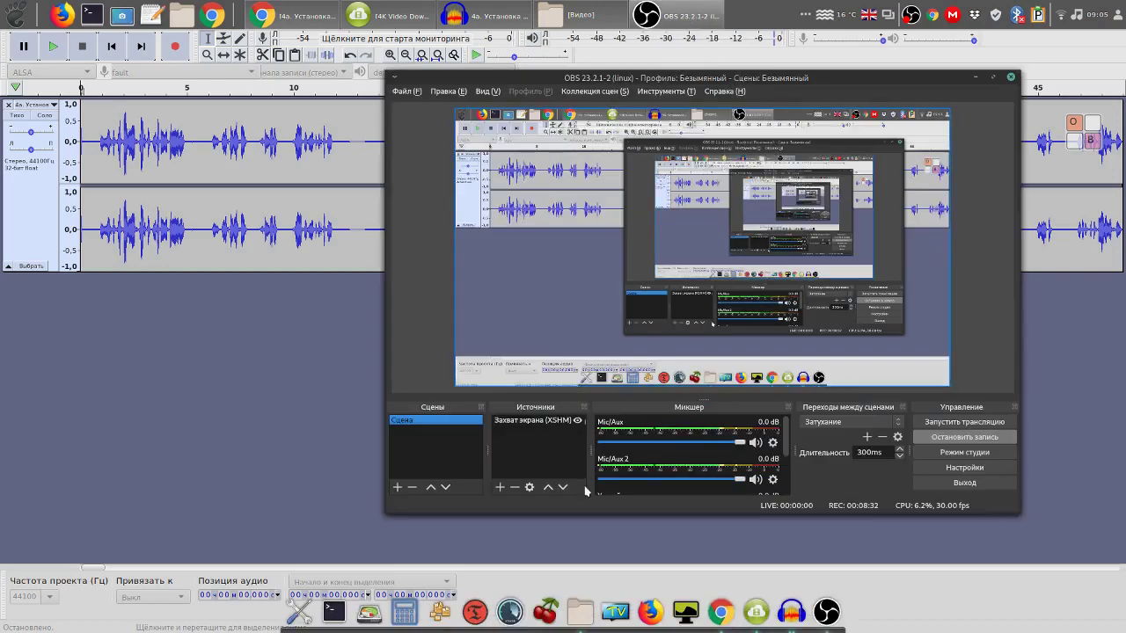
{"action": "left_click", "coordinate": [772, 442]}
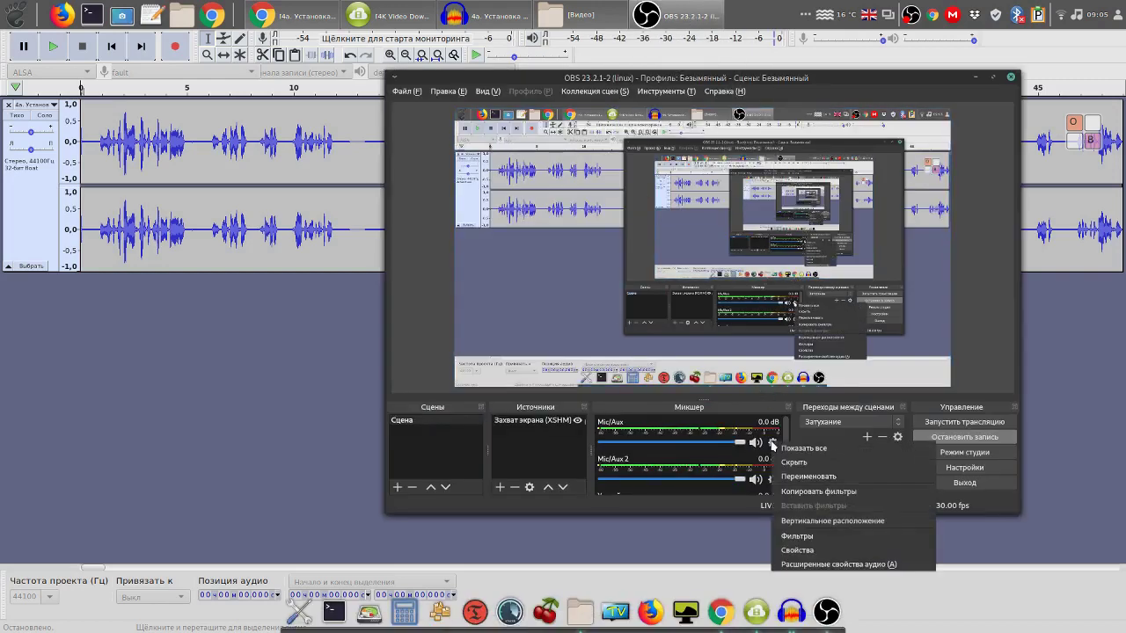
{"action": "left_click", "coordinate": [807, 539]}
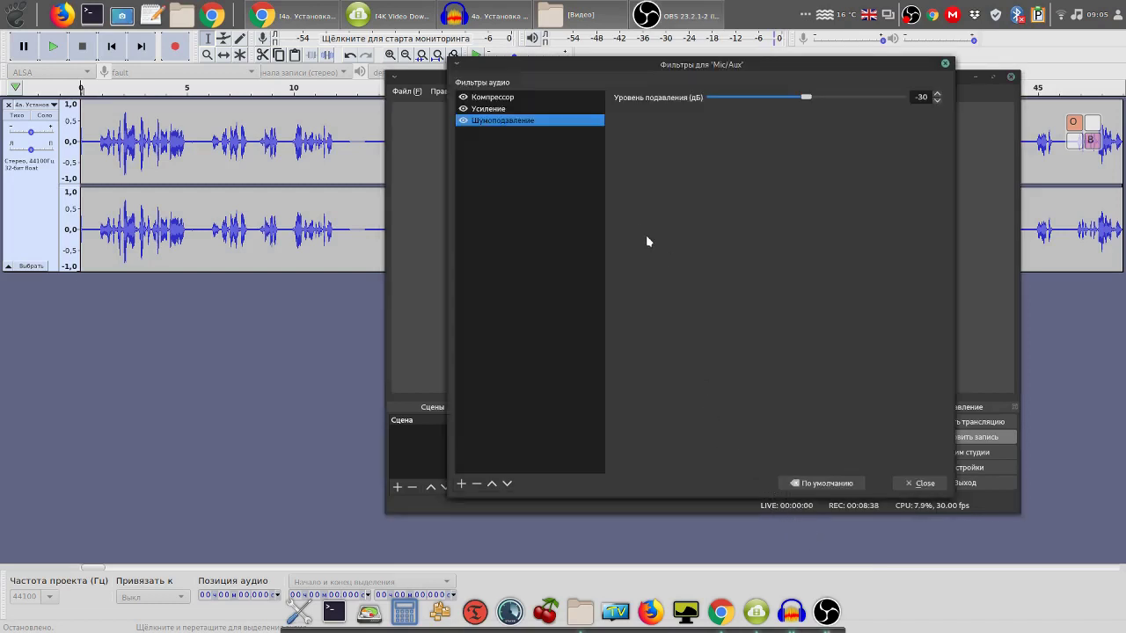
{"action": "left_click", "coordinate": [508, 111]}
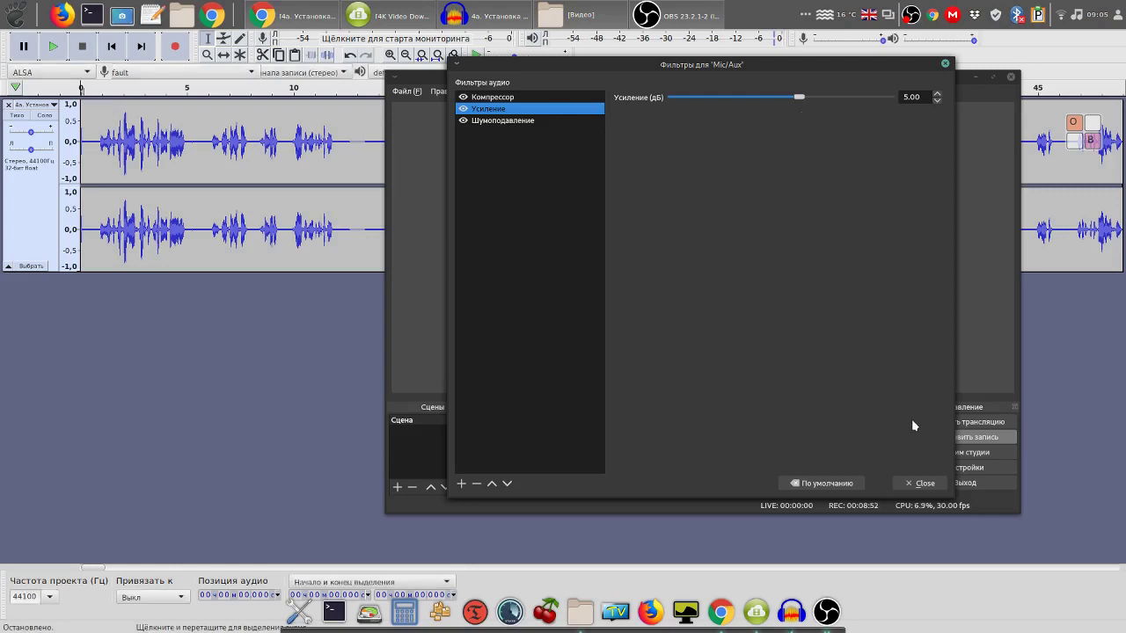
{"action": "left_click", "coordinate": [920, 483]}
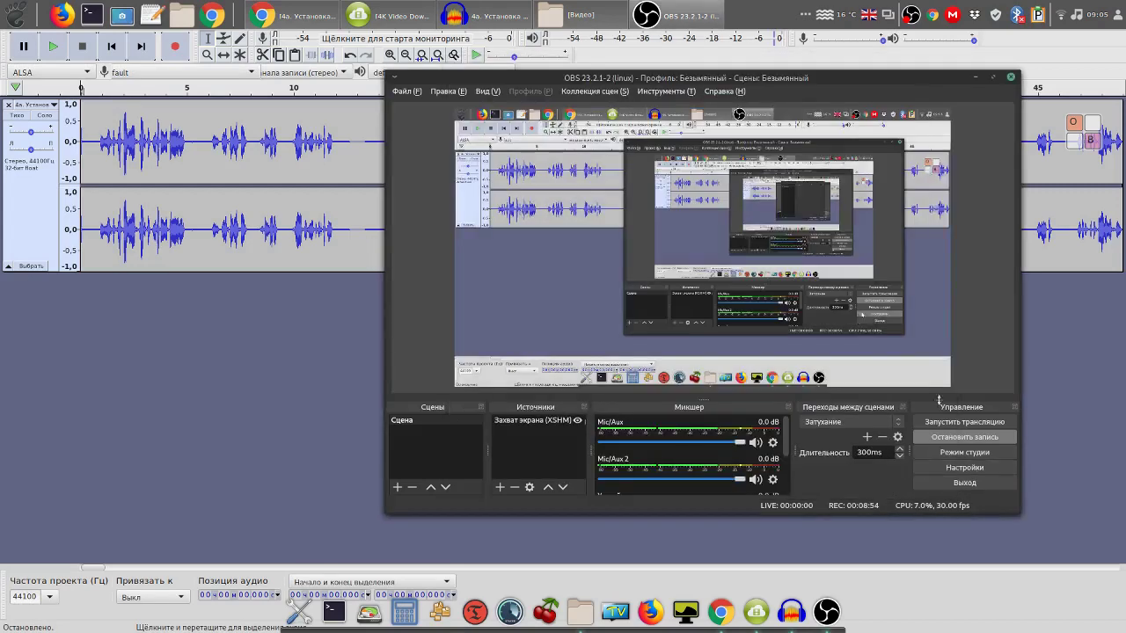
{"action": "left_click", "coordinate": [977, 77]}
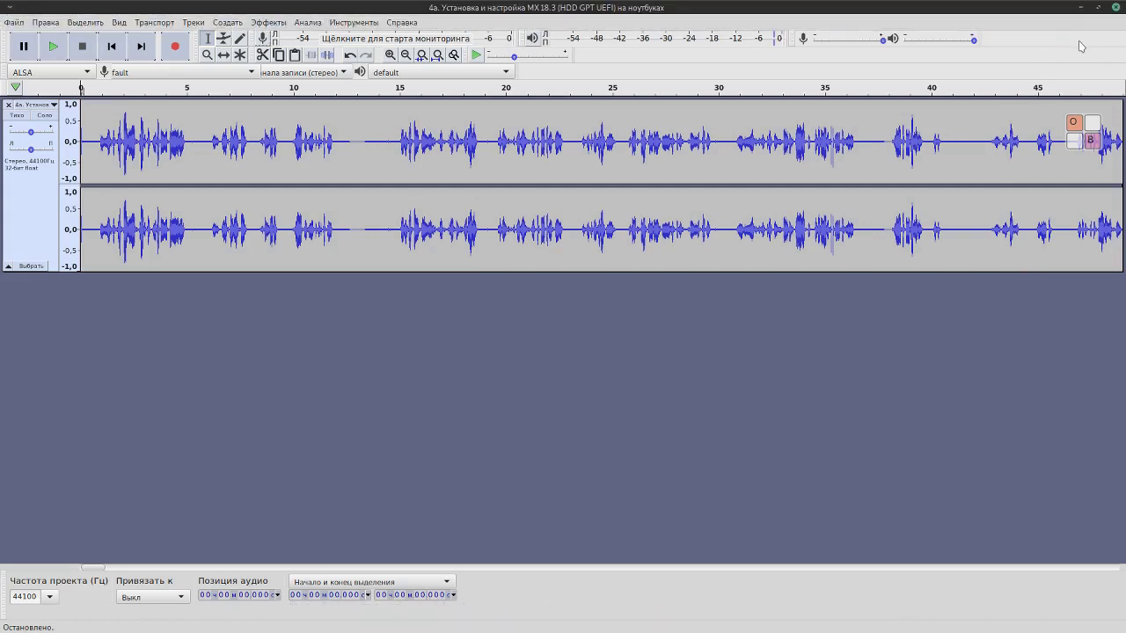
Step: Close Audacity without saving the project
{"action": "left_click", "coordinate": [1115, 7]}
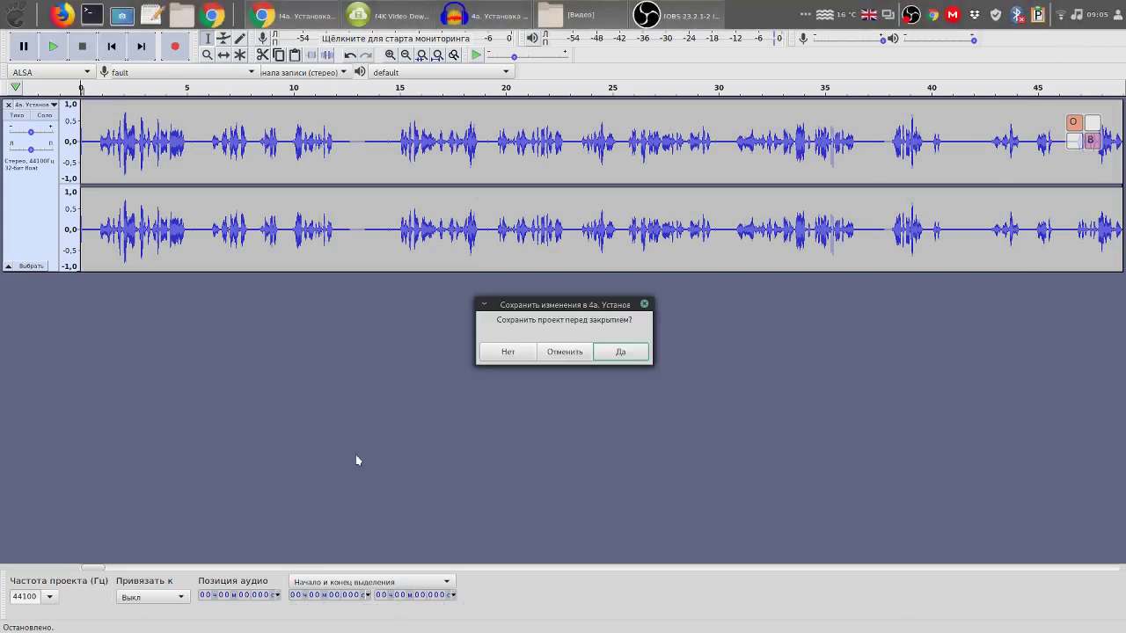
{"action": "left_click", "coordinate": [519, 355]}
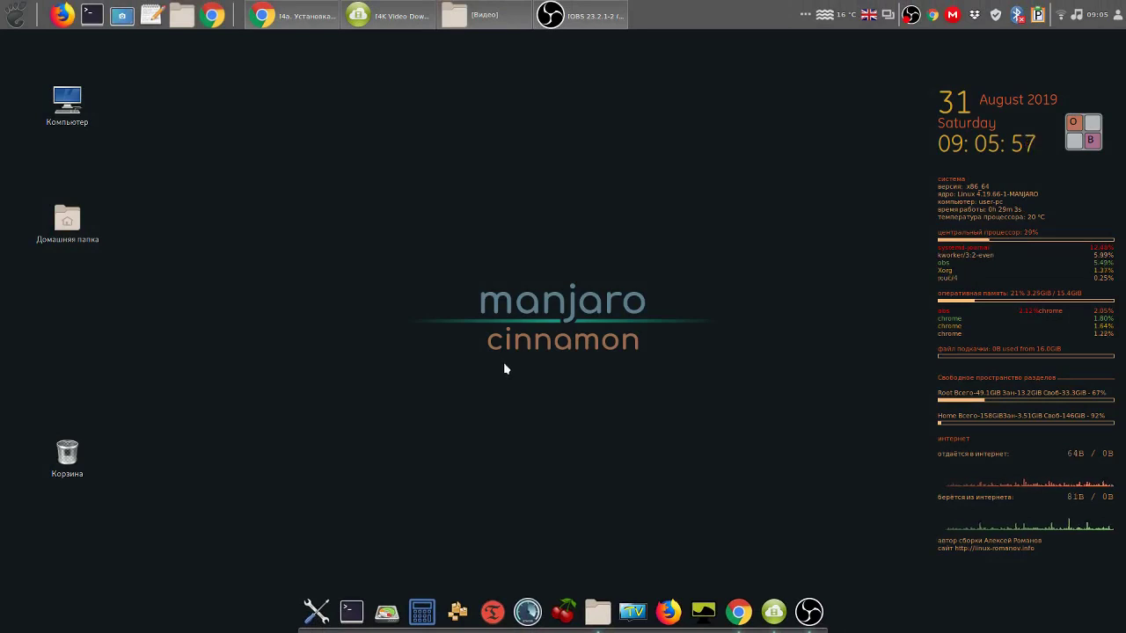
Step: Launch OpenShot Video Editor from the audio and video applications and reposition its window
{"action": "left_click", "coordinate": [17, 22]}
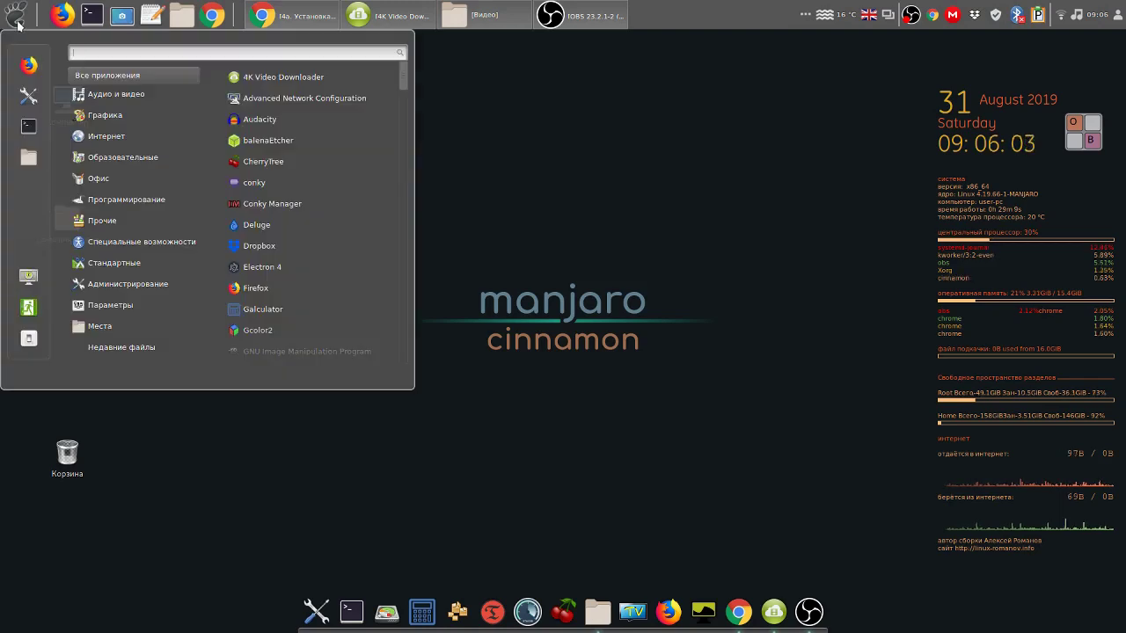
{"action": "mouse_move", "coordinate": [99, 95]}
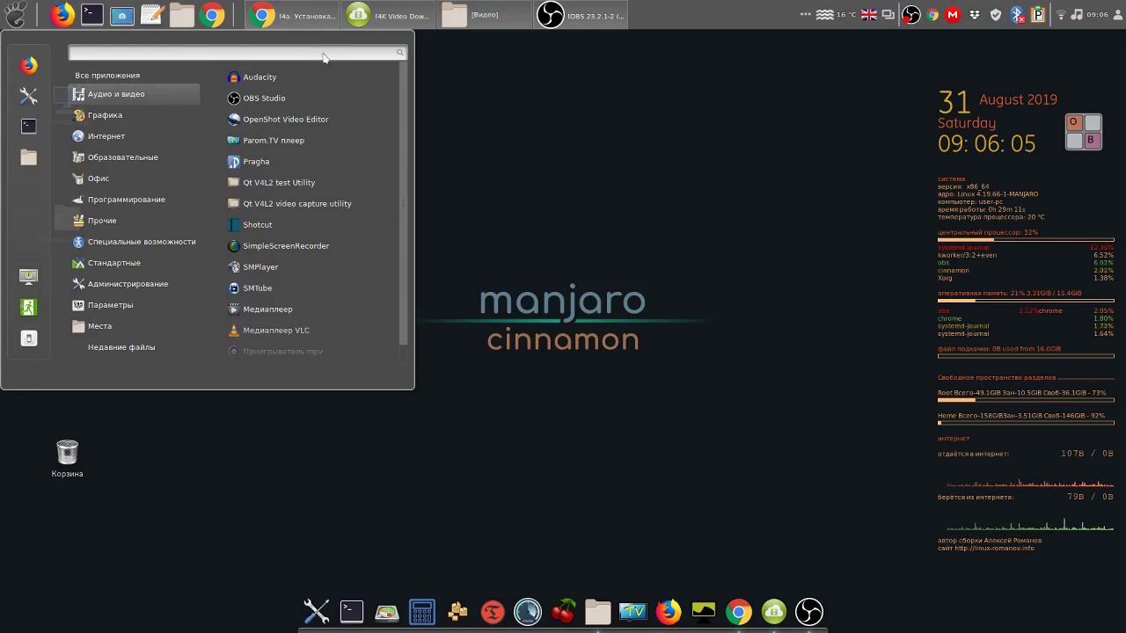
{"action": "left_click", "coordinate": [333, 121]}
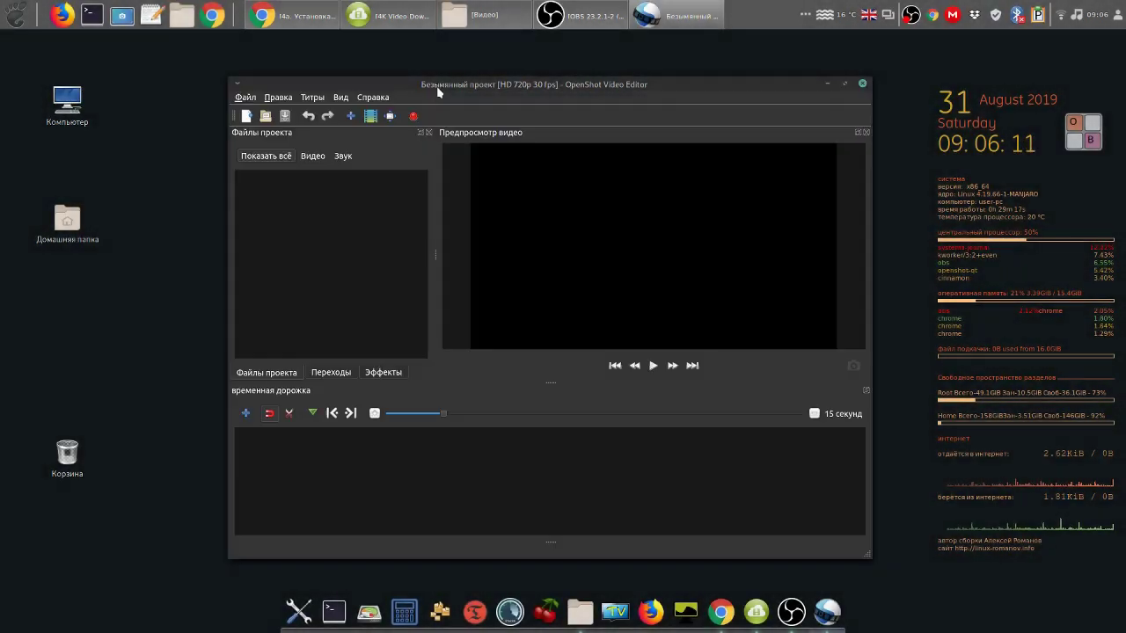
{"action": "left_click_drag", "start_coordinate": [403, 84], "coordinate": [342, 109]}
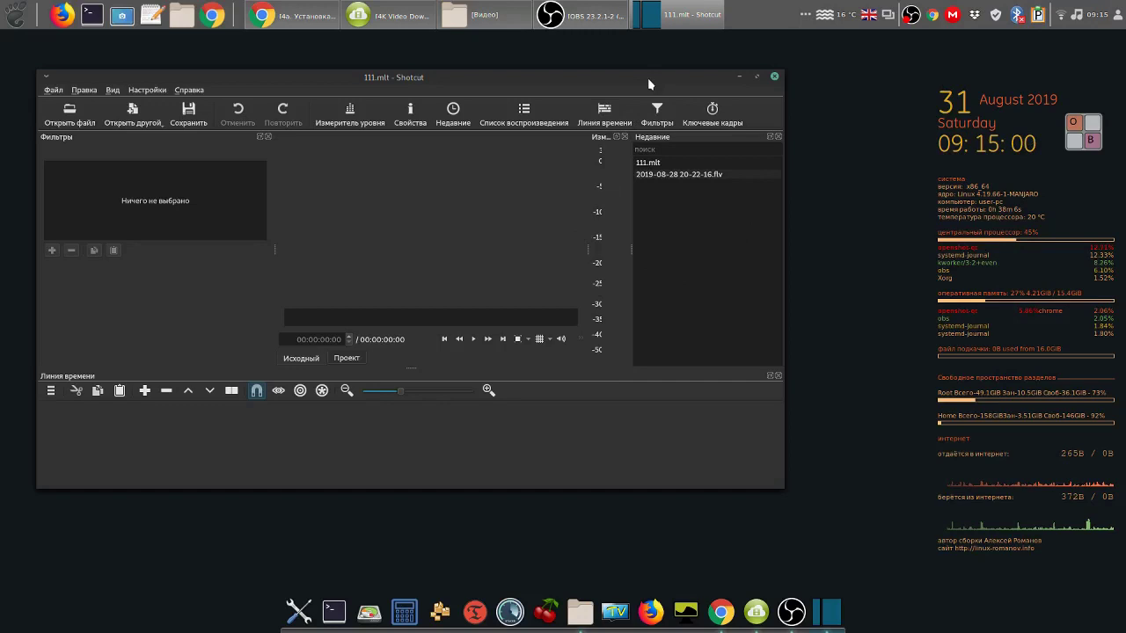
Step: Open the MP4 video "4а. Установка и настройка MX 18.3 (HDD GPT UEFI) на ноутбуках.mp4" from the 4K Video Downloader folder in Shotcut
{"action": "left_click", "coordinate": [81, 119]}
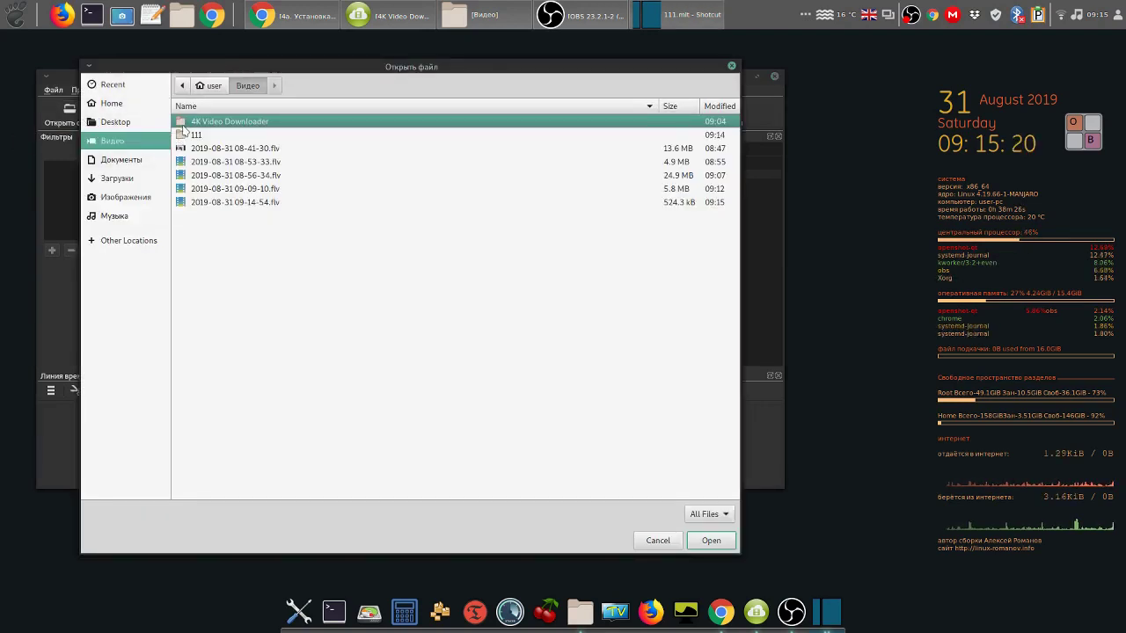
{"action": "double_click", "coordinate": [185, 122]}
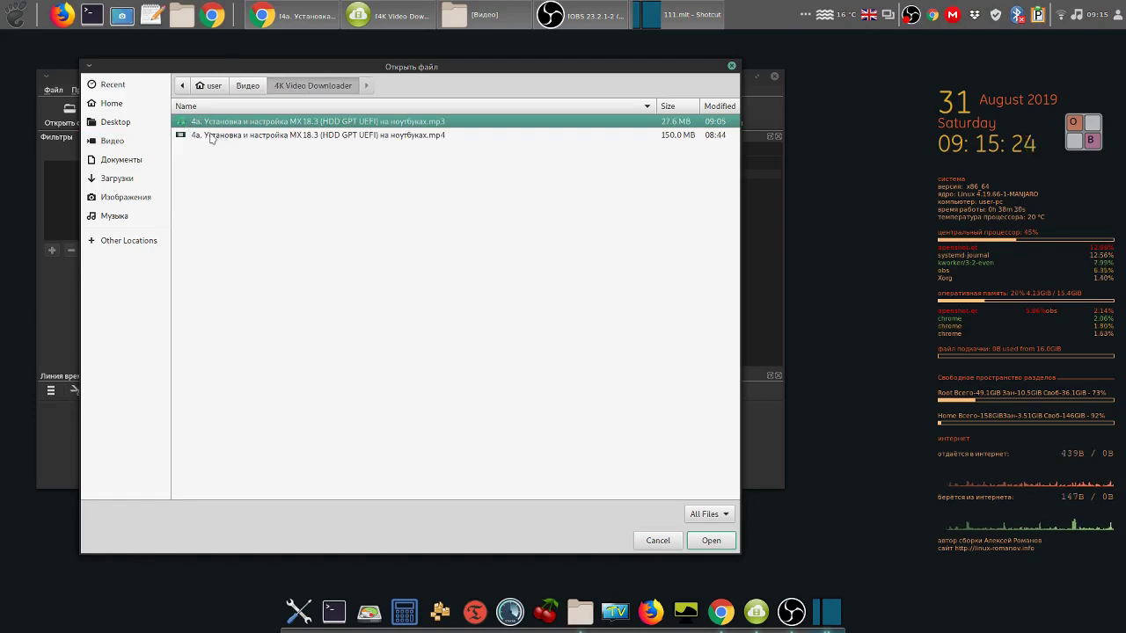
{"action": "left_click", "coordinate": [211, 138]}
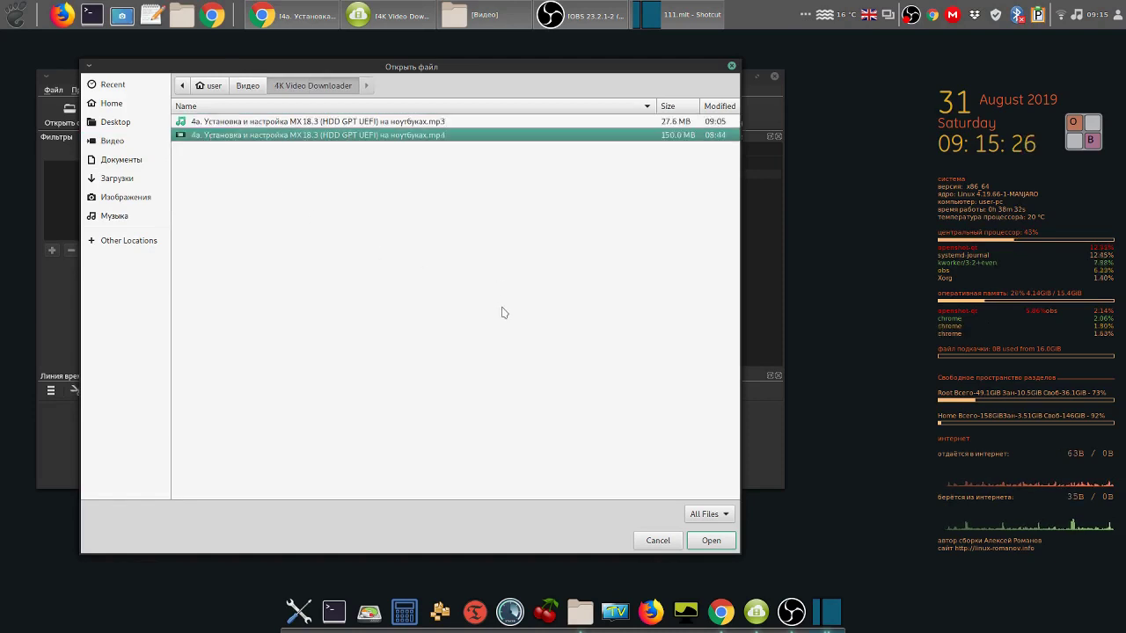
{"action": "left_click", "coordinate": [710, 540]}
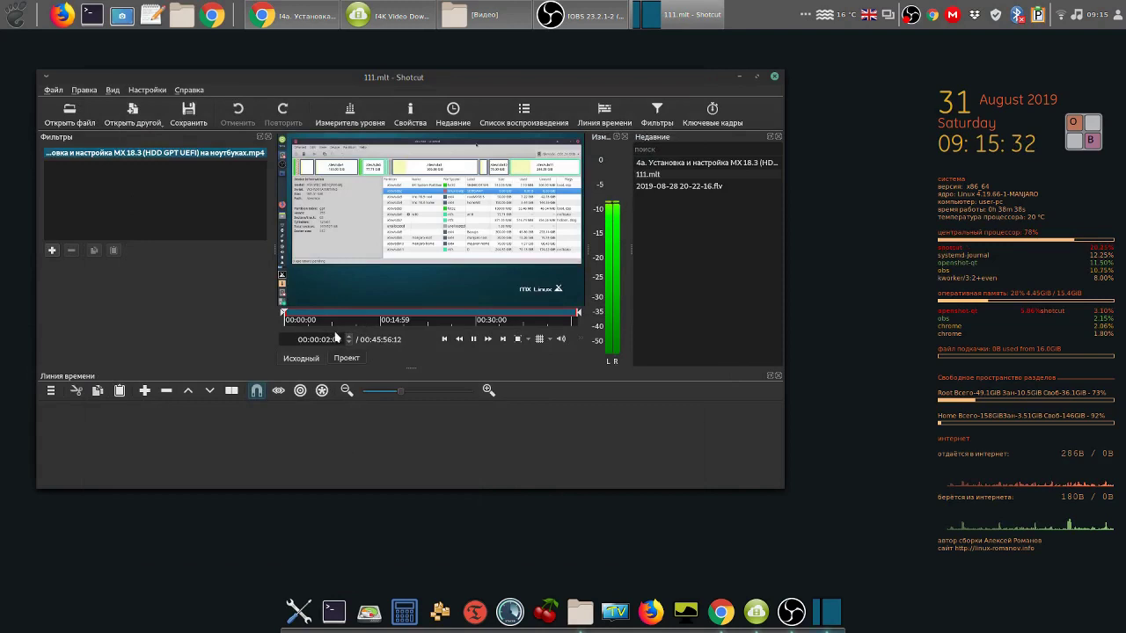
Step: Pause the source video and add one video track and one audio track to the timeline
{"action": "left_click", "coordinate": [476, 340]}
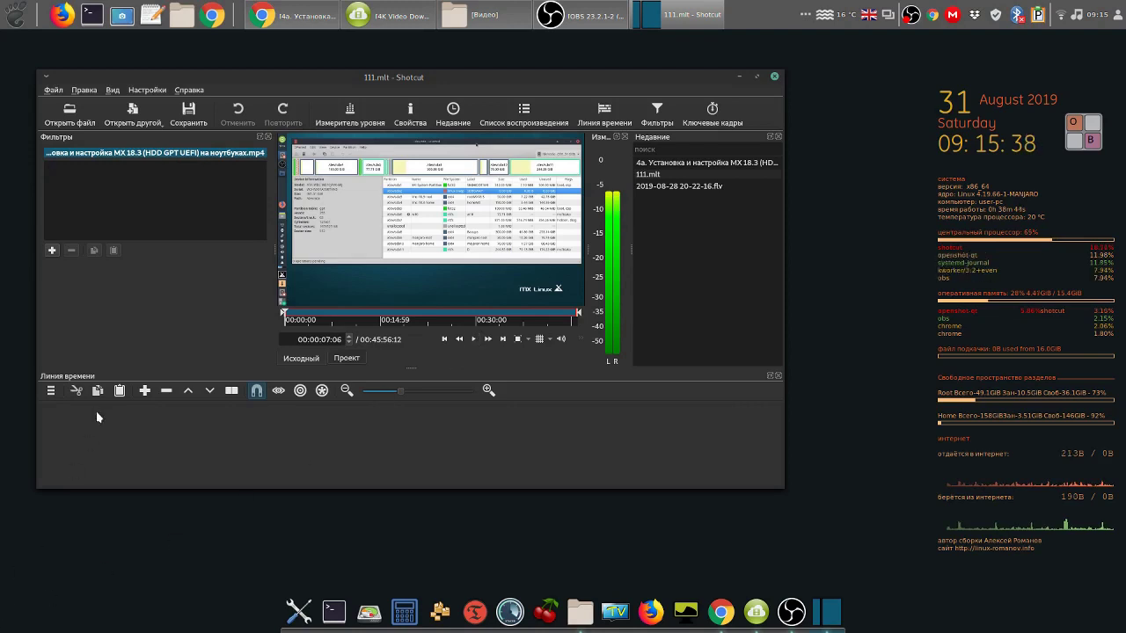
{"action": "left_click", "coordinate": [50, 390]}
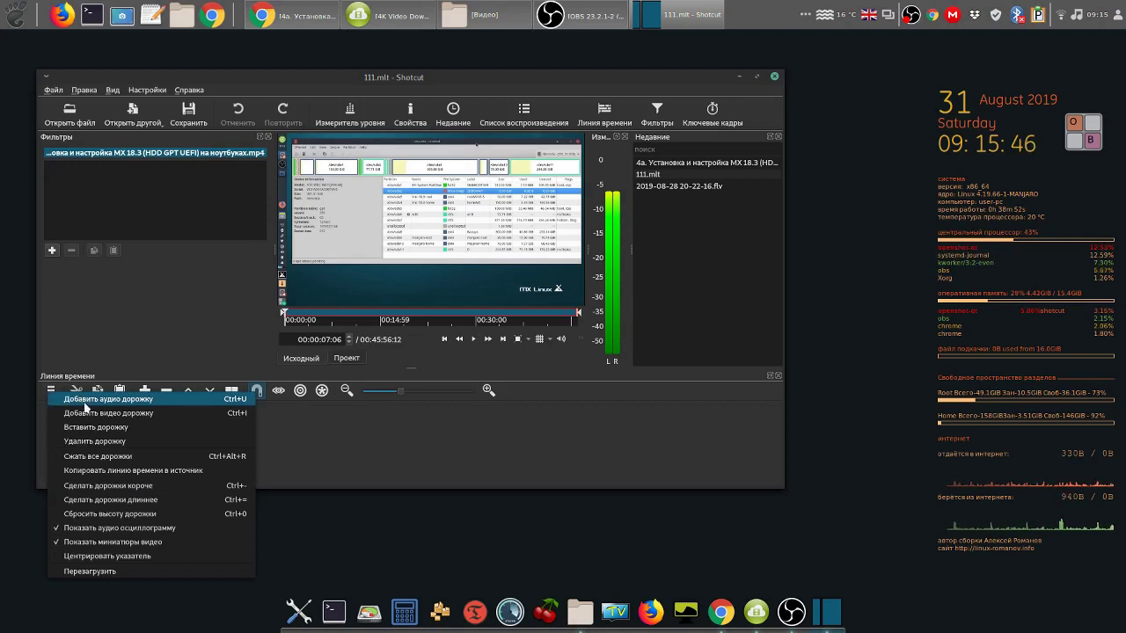
{"action": "left_click", "coordinate": [124, 421]}
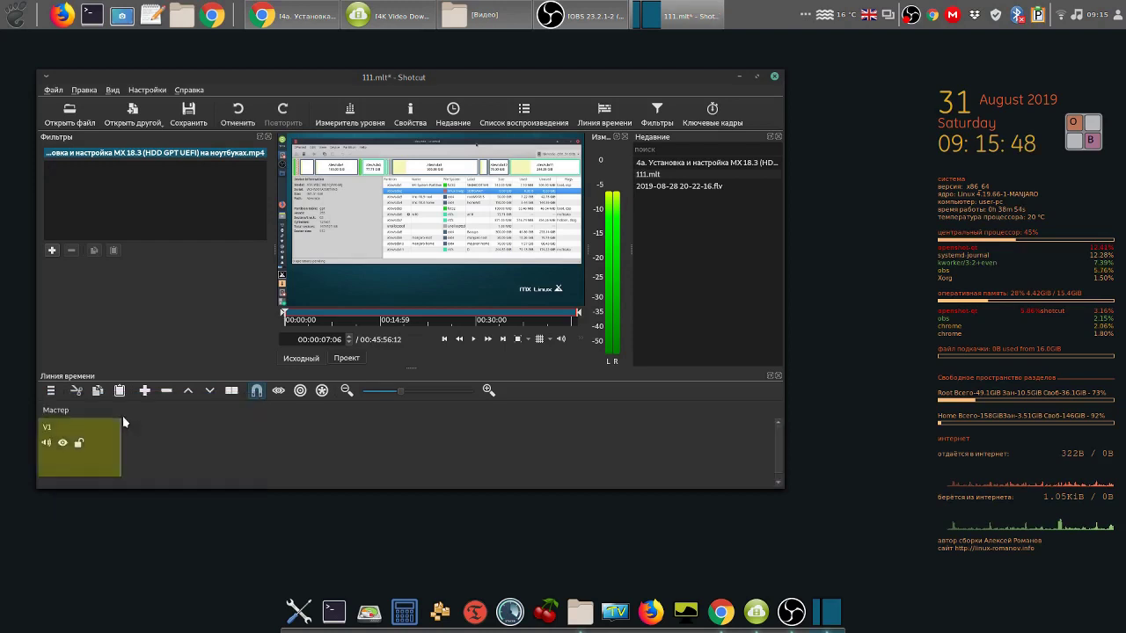
{"action": "left_click", "coordinate": [50, 392]}
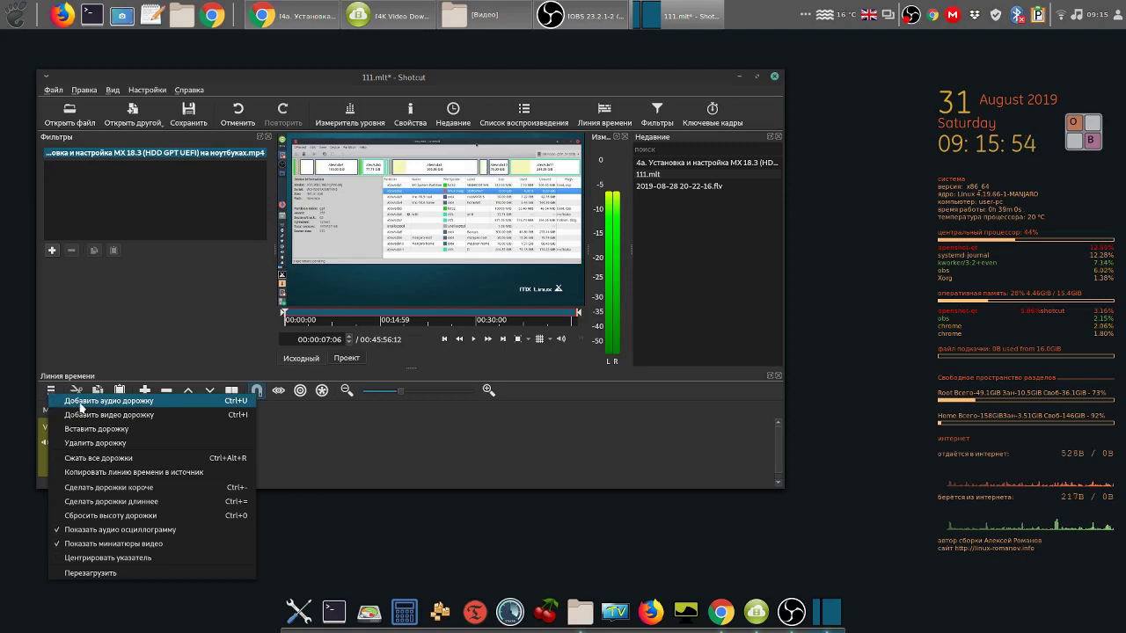
{"action": "left_click", "coordinate": [80, 404]}
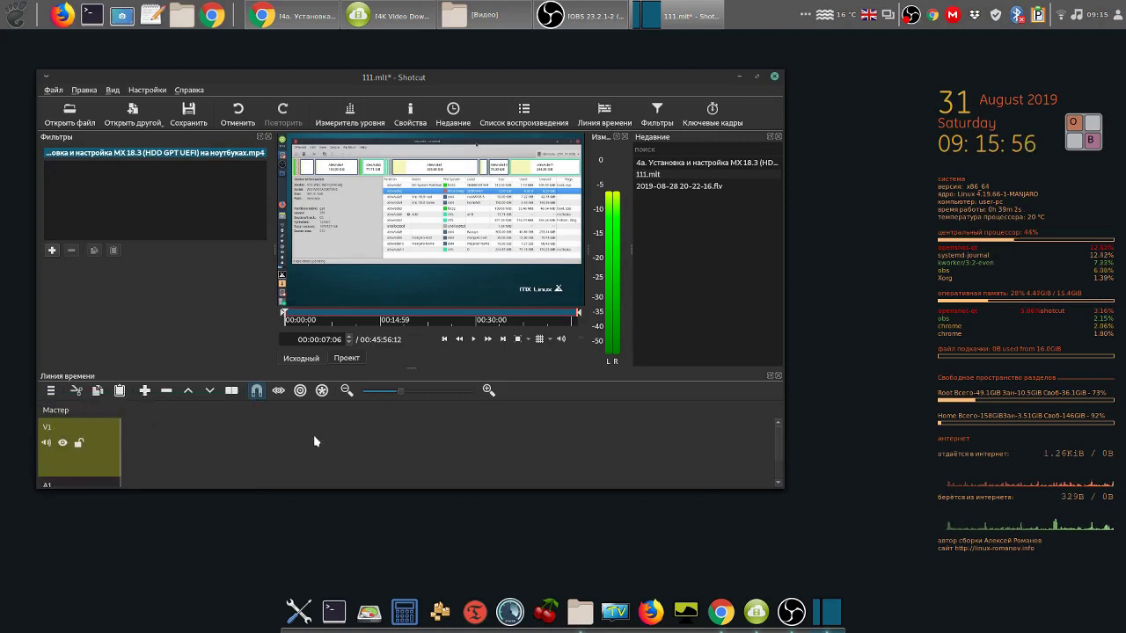
Step: Make the window taller, place the source video at the start of track V1, and return the playhead to the start
{"action": "left_click_drag", "start_coordinate": [322, 485], "coordinate": [320, 575]}
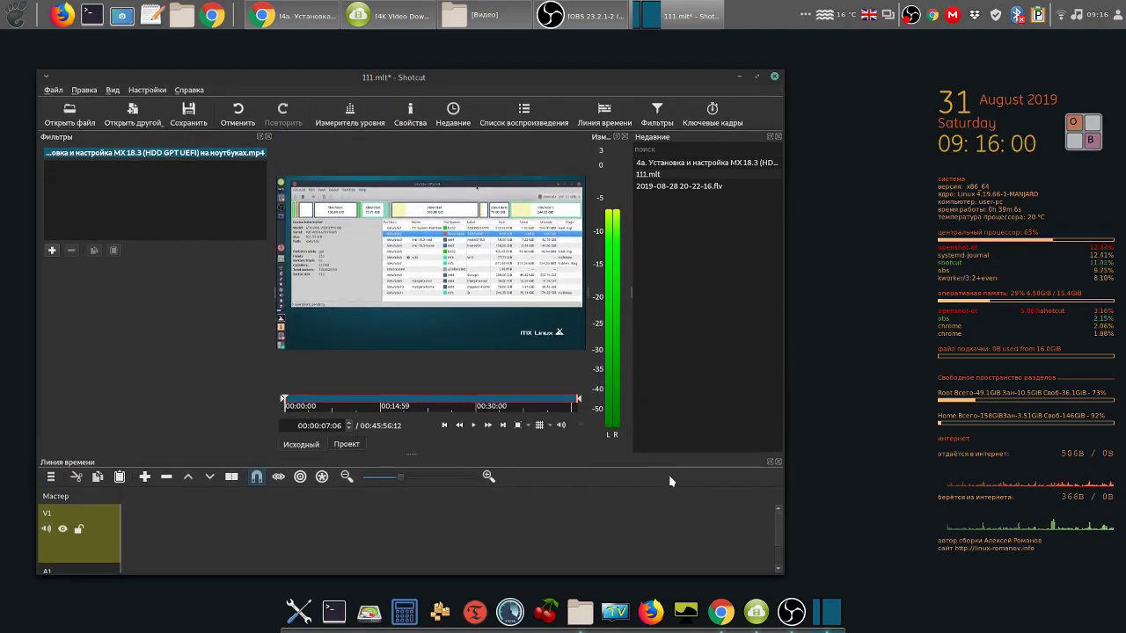
{"action": "scroll", "coordinate": [779, 540], "scroll_direction": "down", "scroll_amount": 3}
{"action": "scroll", "coordinate": [780, 540], "scroll_direction": "up", "scroll_amount": 3}
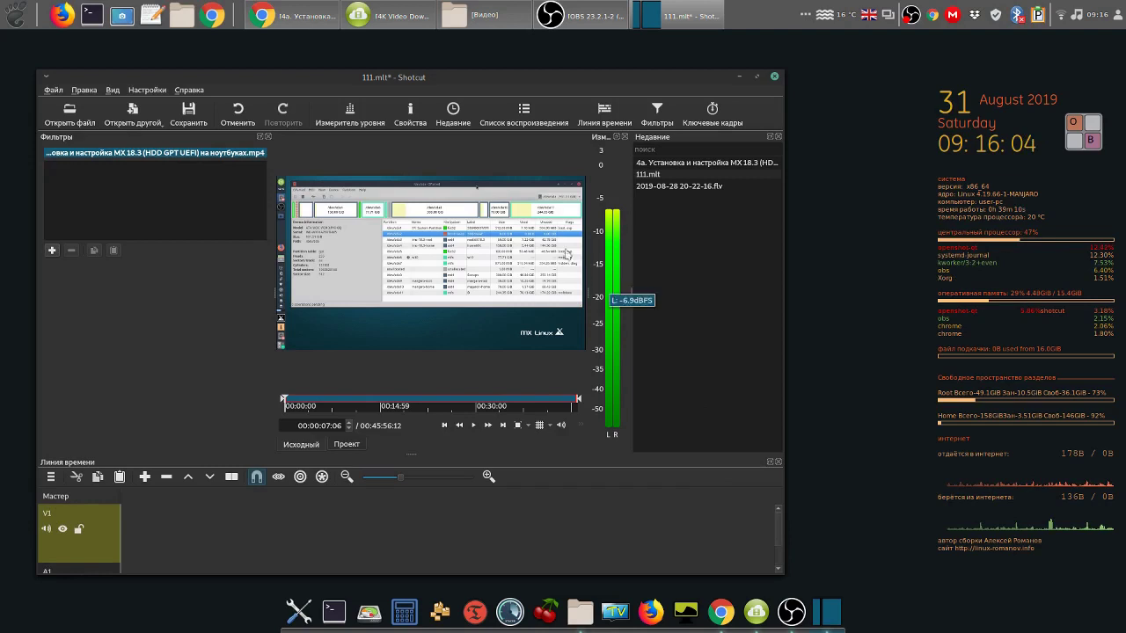
{"action": "left_click_drag", "start_coordinate": [432, 216], "coordinate": [122, 528]}
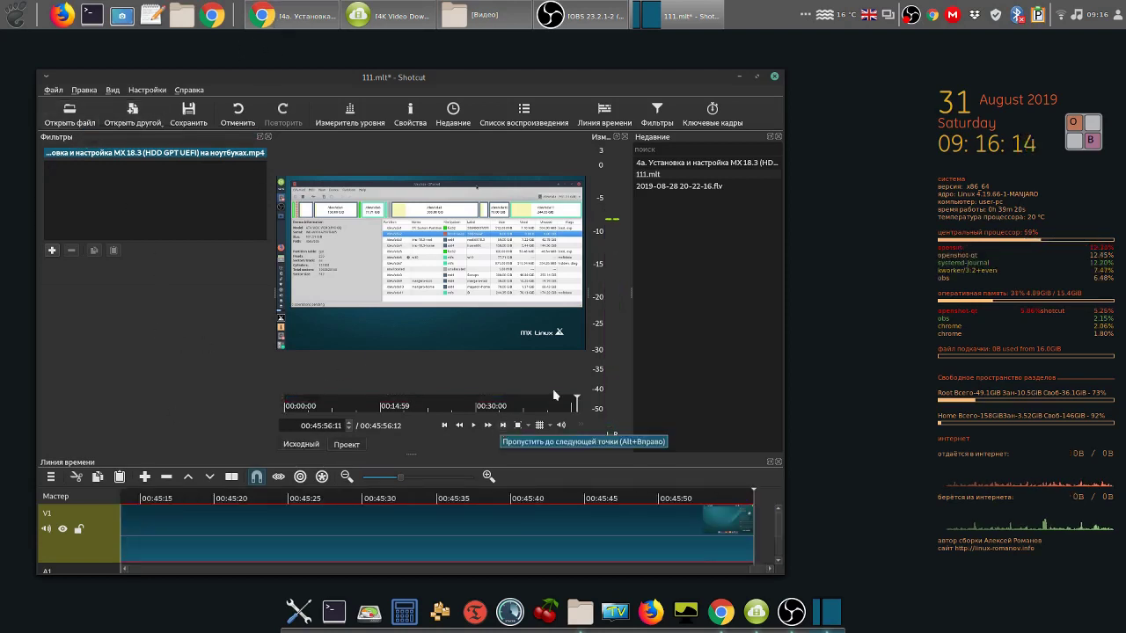
{"action": "left_click", "coordinate": [444, 425]}
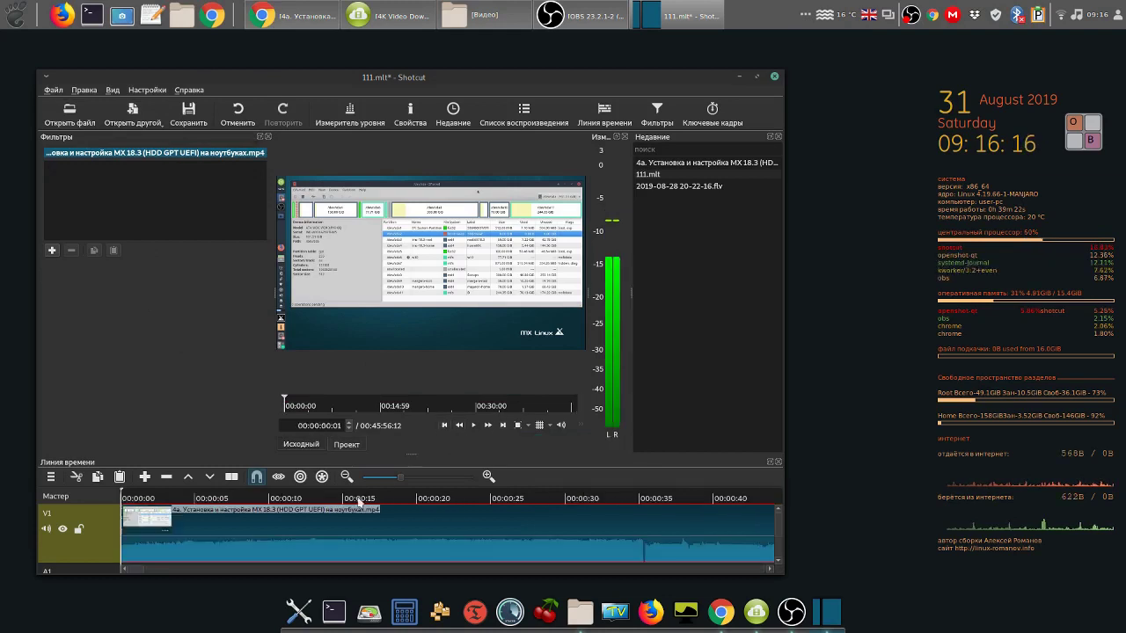
{"action": "scroll", "coordinate": [348, 512], "scroll_direction": "down", "scroll_amount": 2}
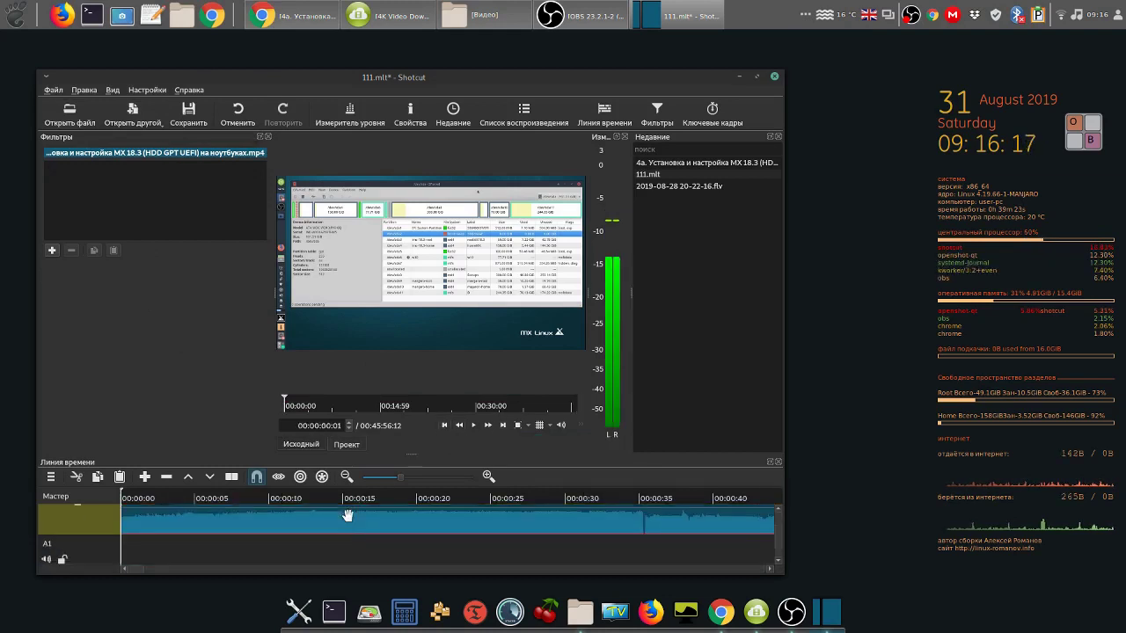
{"action": "left_click", "coordinate": [314, 556]}
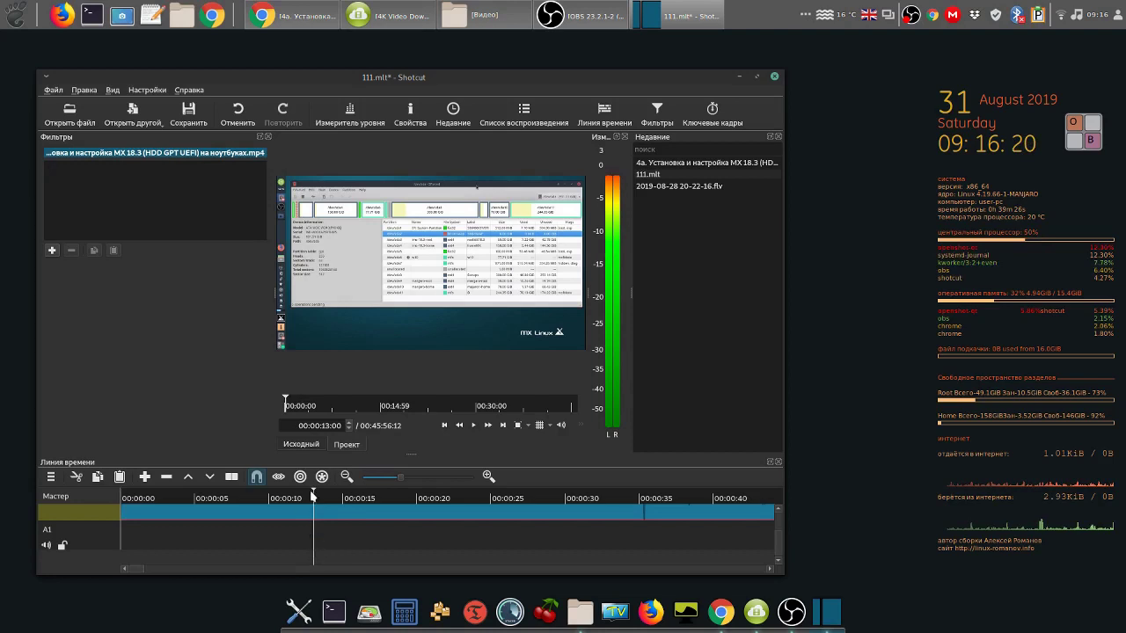
{"action": "left_click", "coordinate": [443, 425]}
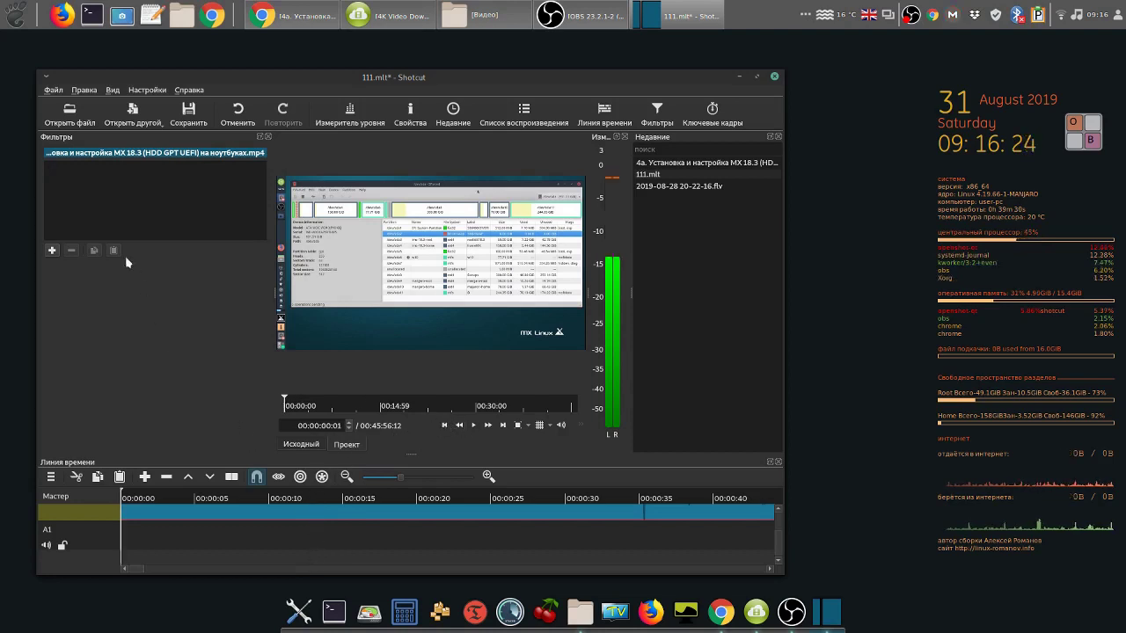
Step: Open "4а. Установка и настройка MX 18.3 (HDD GPT UEFI) на ноутбуках.mp3" and place it at the start of track A1, returning the playhead to the start
{"action": "left_click", "coordinate": [75, 112]}
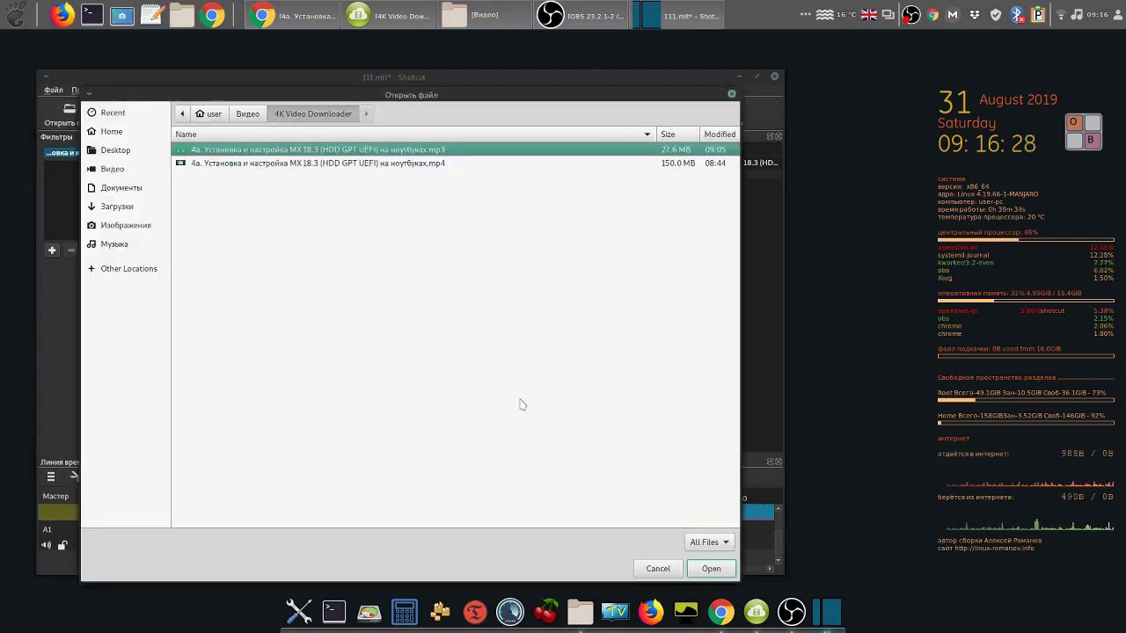
{"action": "left_click", "coordinate": [713, 569]}
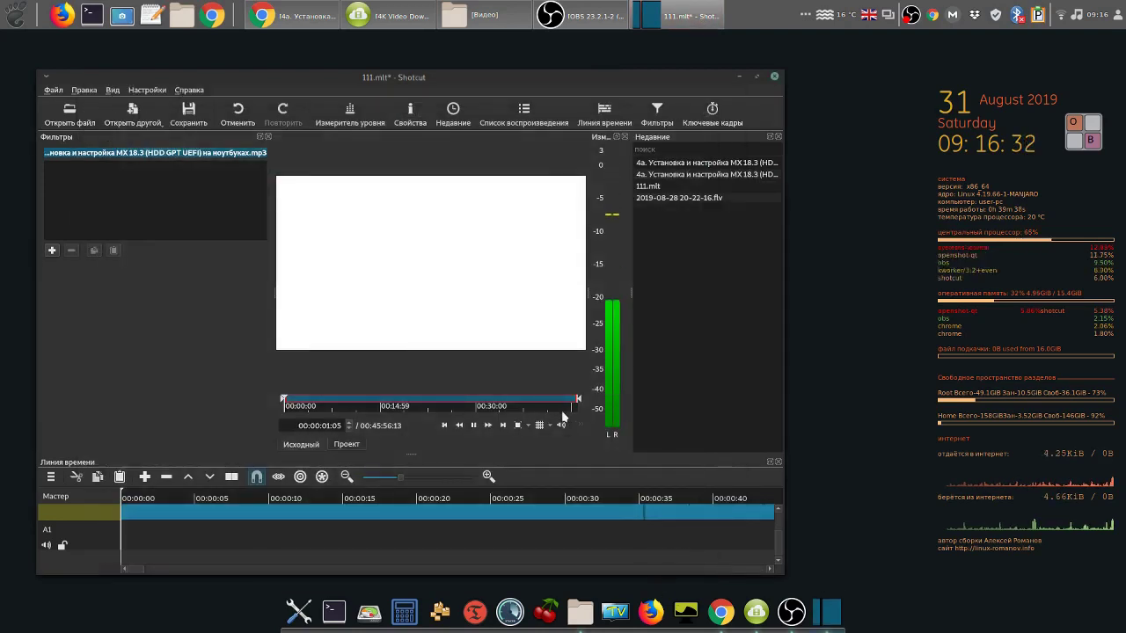
{"action": "left_click", "coordinate": [475, 425]}
{"action": "left_click_drag", "start_coordinate": [495, 256], "coordinate": [351, 541]}
{"action": "left_click_drag", "start_coordinate": [243, 566], "coordinate": [123, 535]}
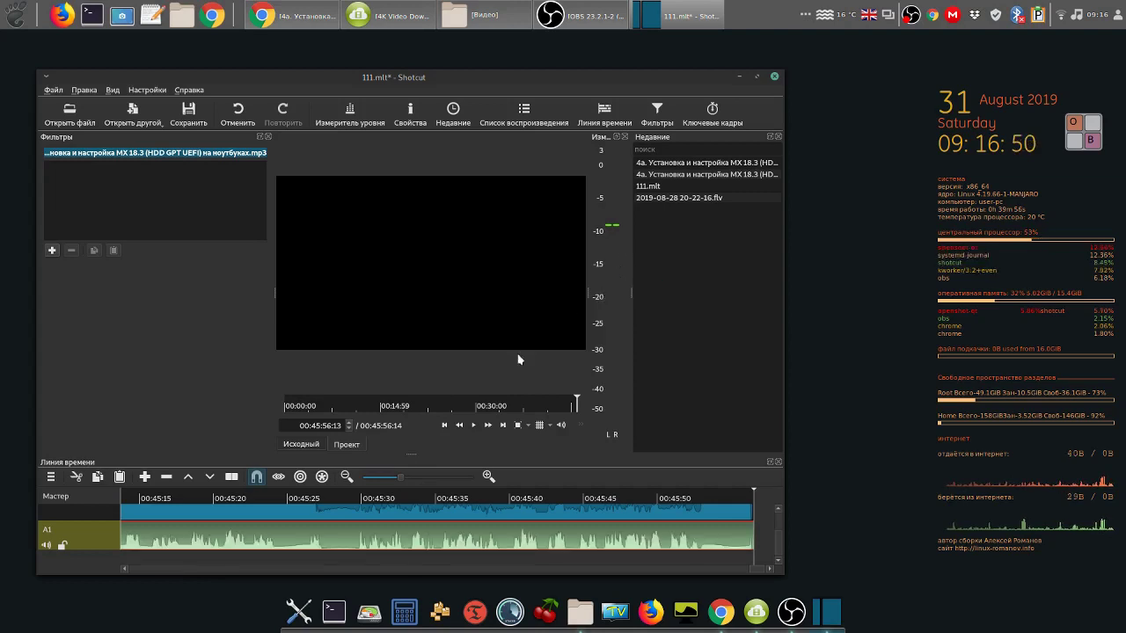
{"action": "left_click", "coordinate": [99, 498]}
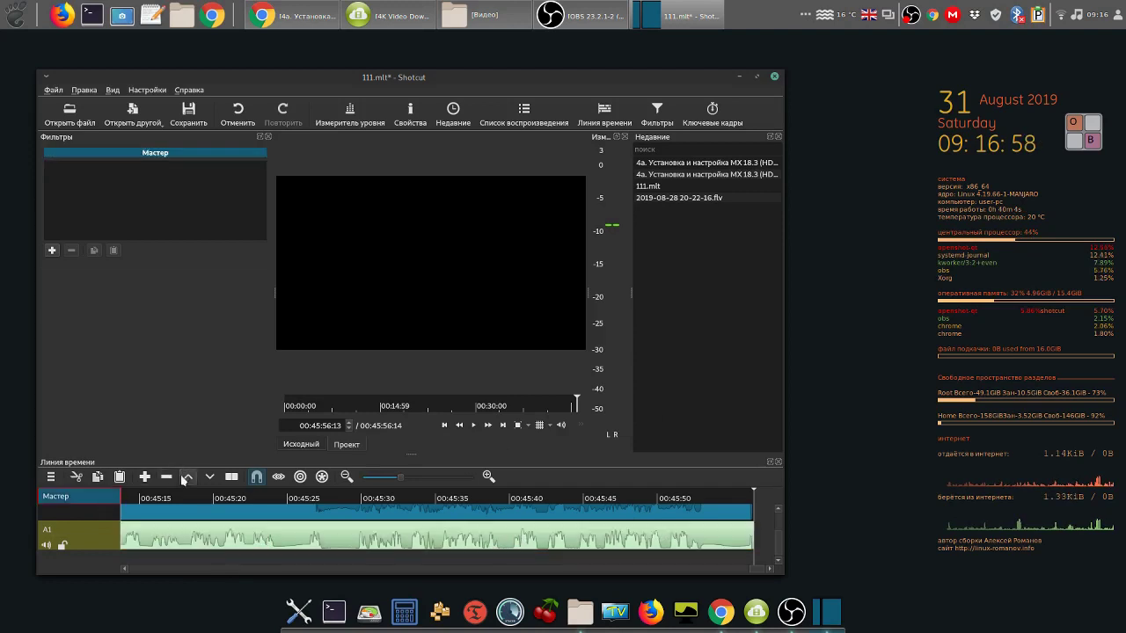
{"action": "left_click", "coordinate": [167, 498]}
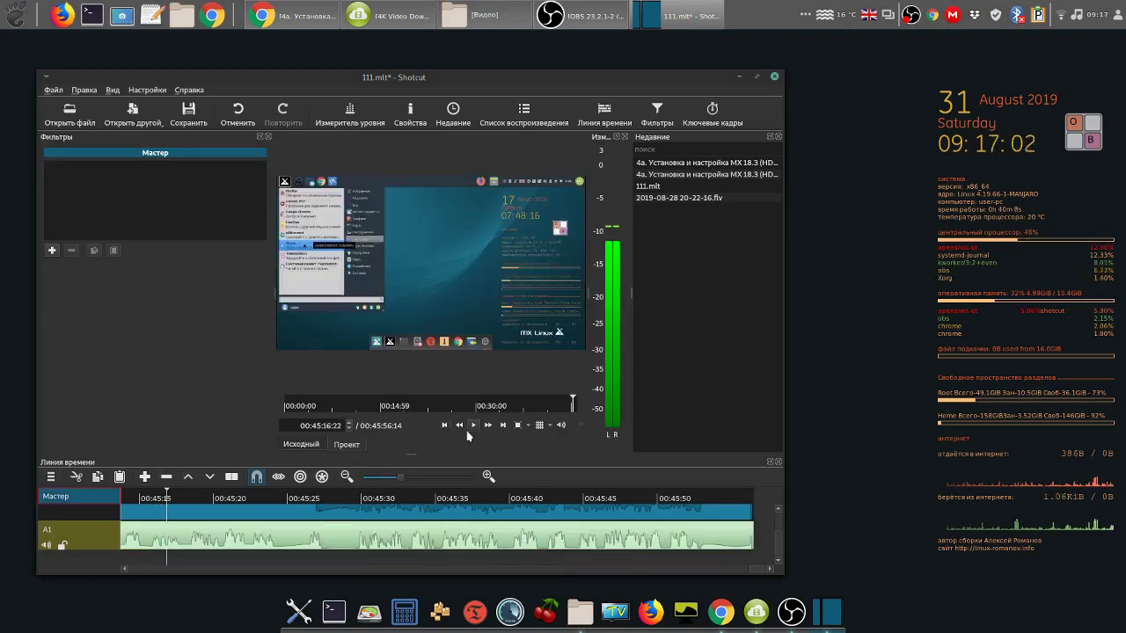
{"action": "left_click", "coordinate": [445, 425]}
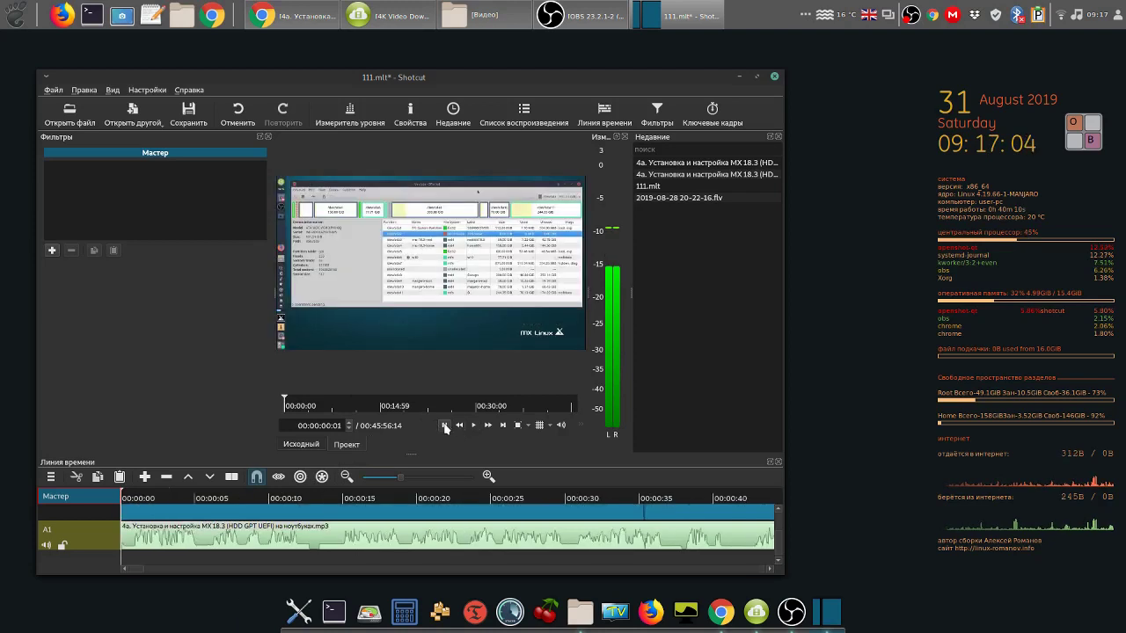
Step: Mute track A1 and briefly play the timeline to hear only the video's original sound
{"action": "right_click", "coordinate": [98, 500]}
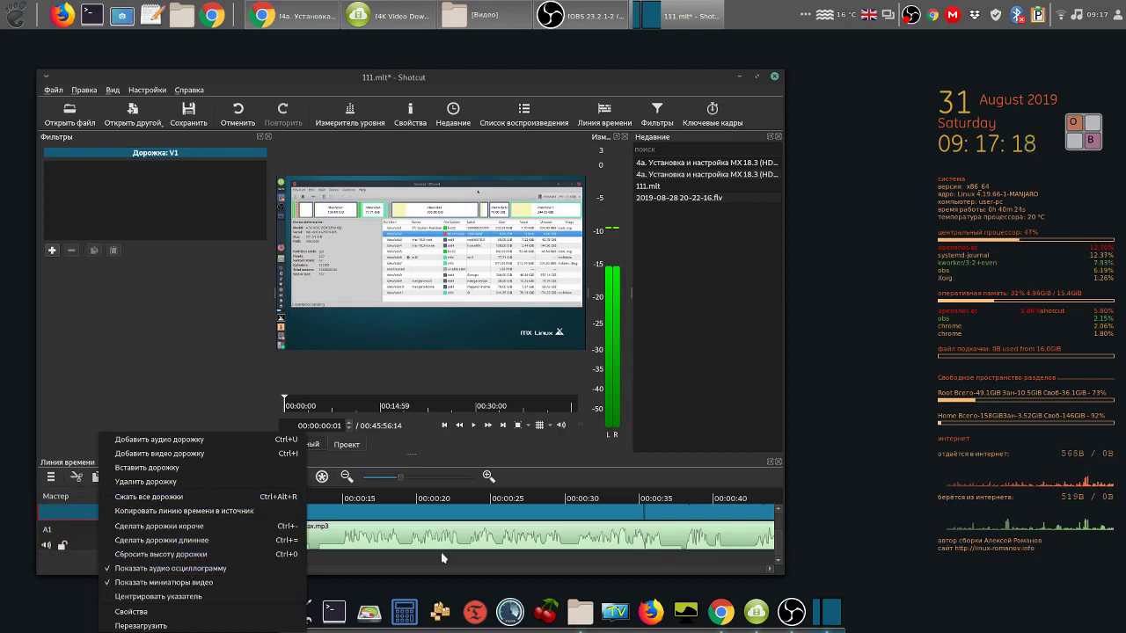
{"action": "left_click", "coordinate": [463, 522]}
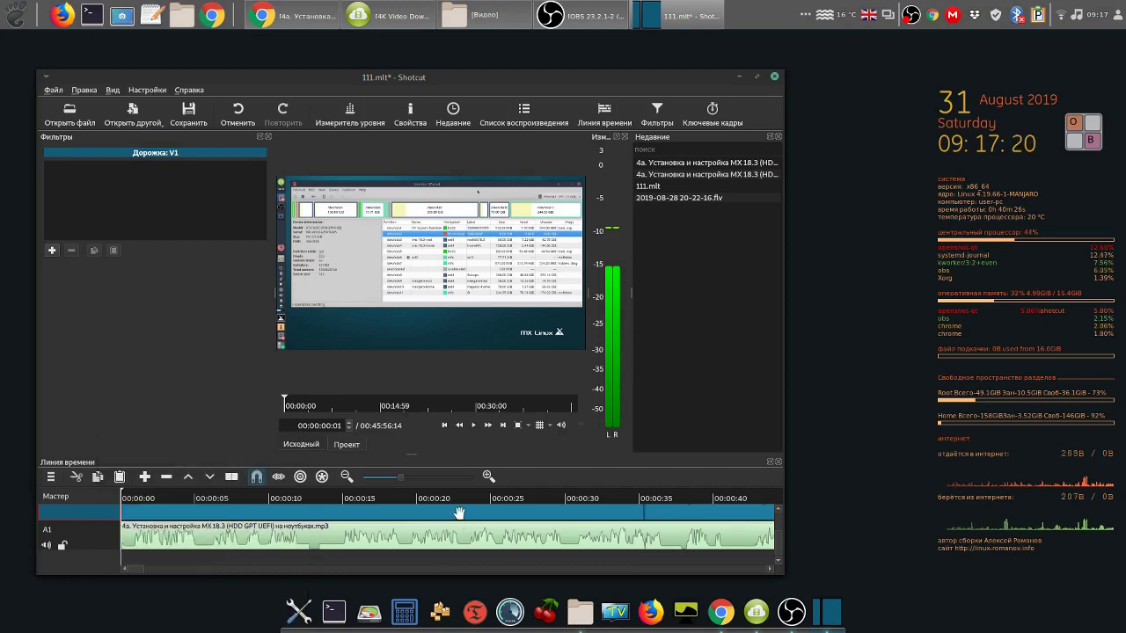
{"action": "scroll", "coordinate": [443, 529], "scroll_direction": "up", "scroll_amount": 1}
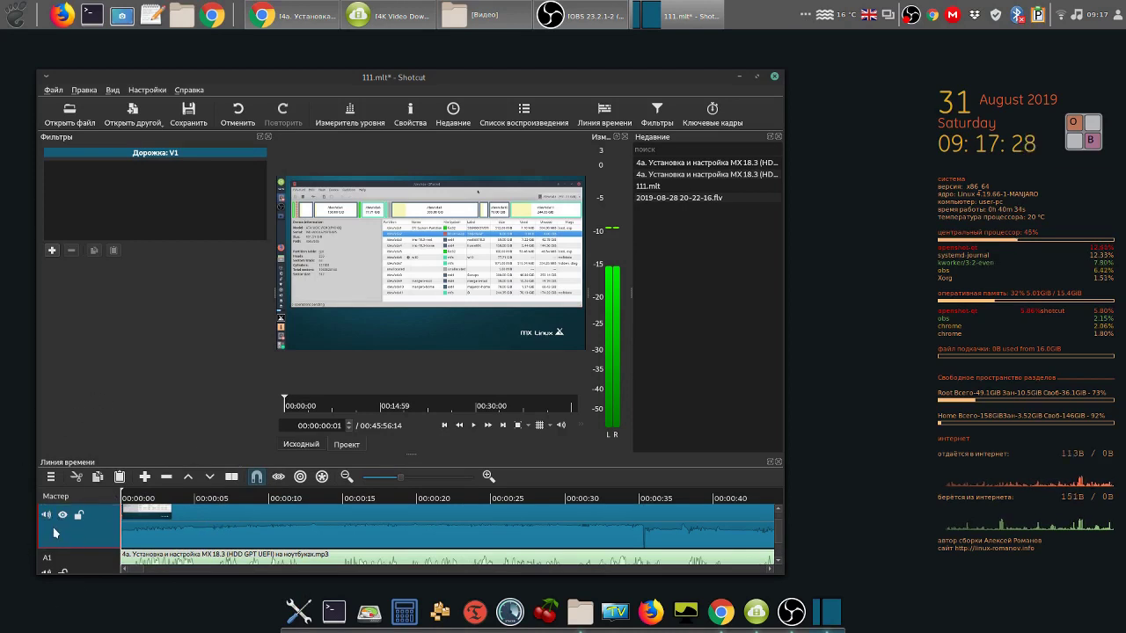
{"action": "scroll", "coordinate": [62, 536], "scroll_direction": "down", "scroll_amount": 1}
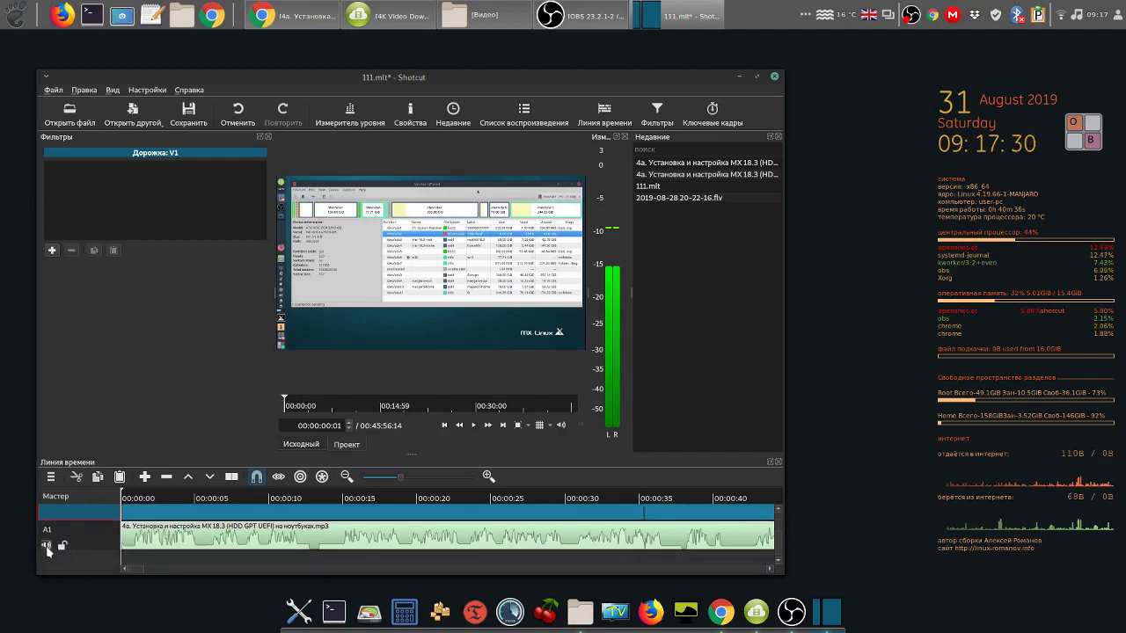
{"action": "left_click", "coordinate": [47, 547]}
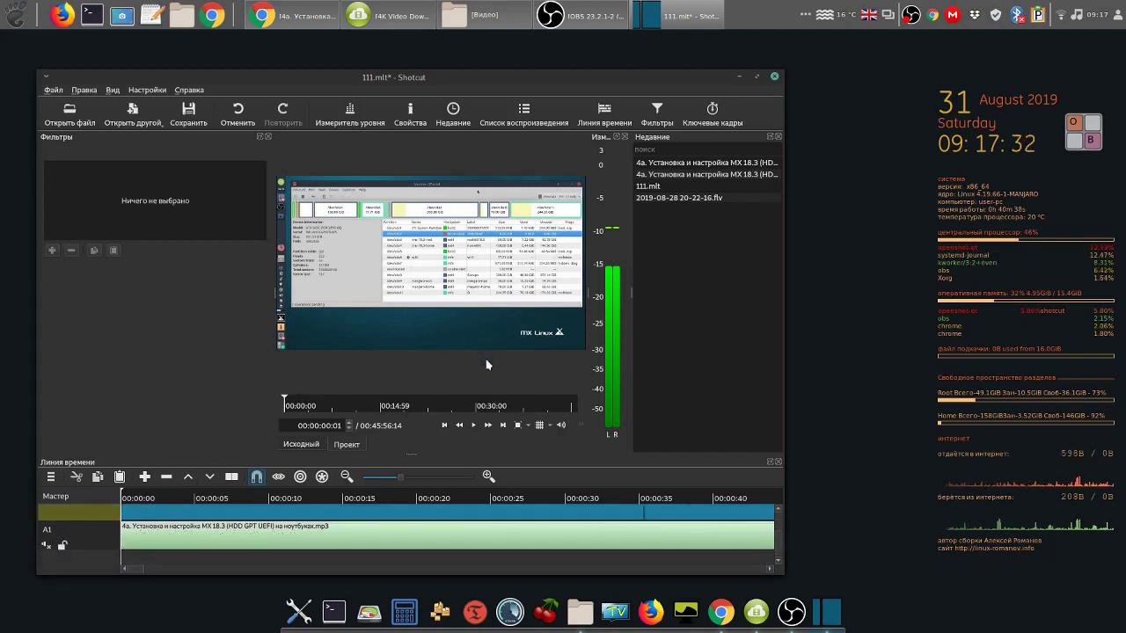
{"action": "left_click", "coordinate": [474, 426]}
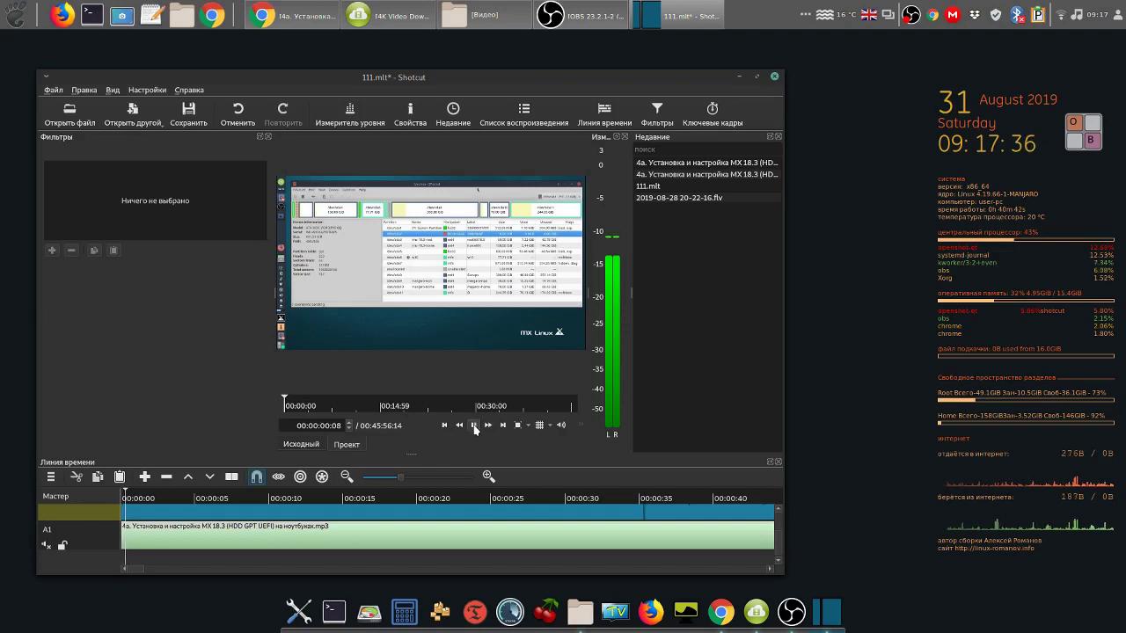
{"action": "left_click", "coordinate": [474, 426]}
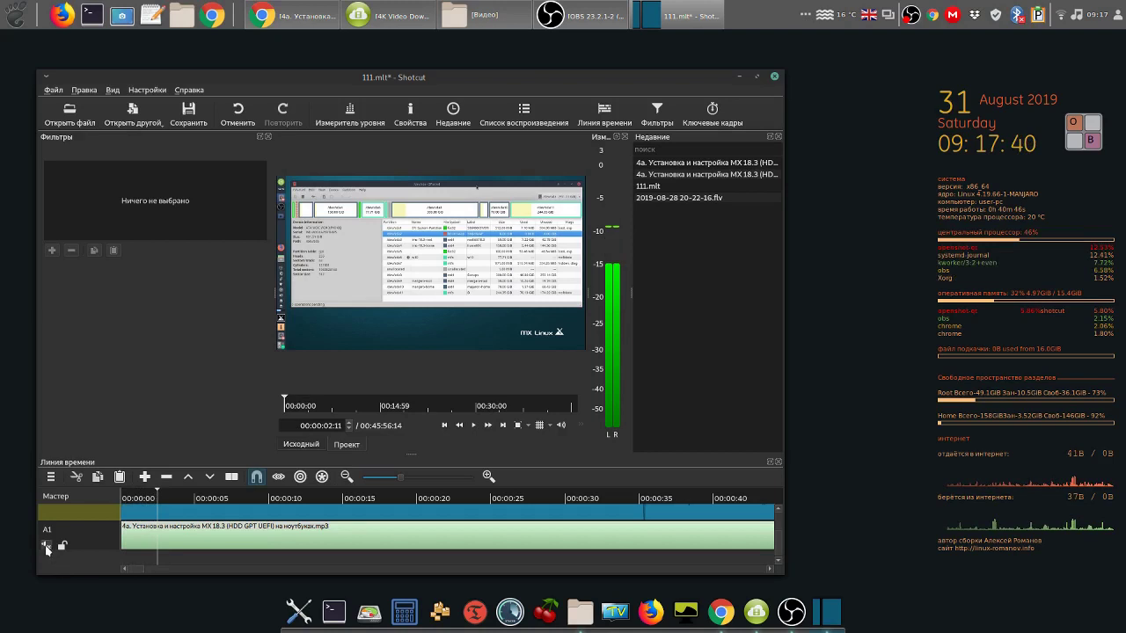
Step: Mute track V1 instead of A1 and play the timeline from the start to check the cleaned audio
{"action": "scroll", "coordinate": [47, 541], "scroll_direction": "up", "scroll_amount": 1}
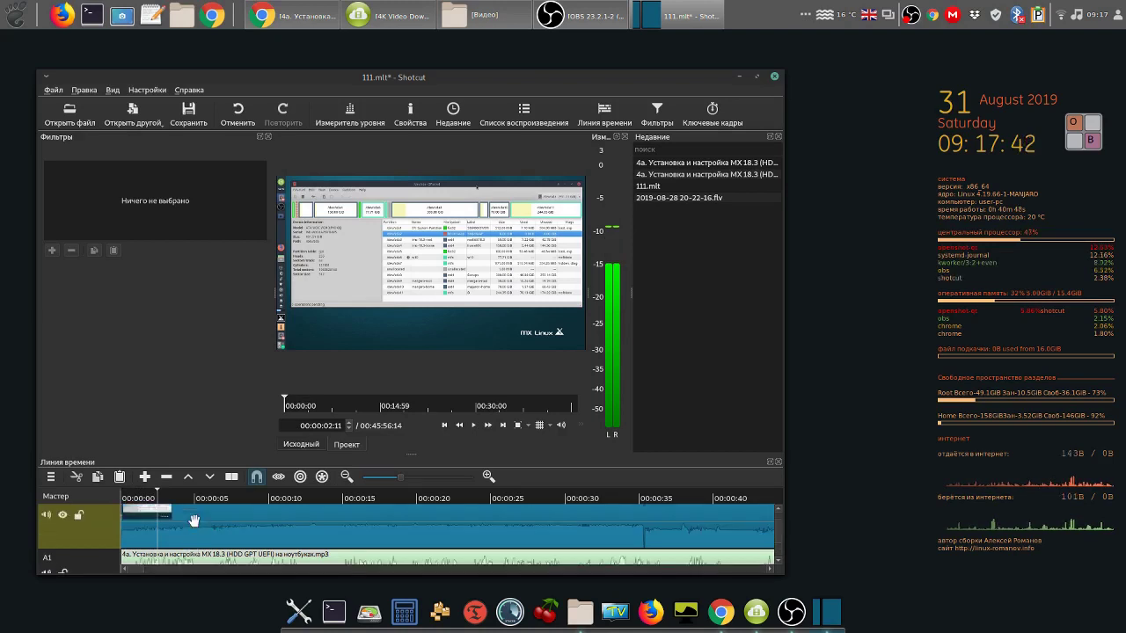
{"action": "left_click", "coordinate": [47, 512]}
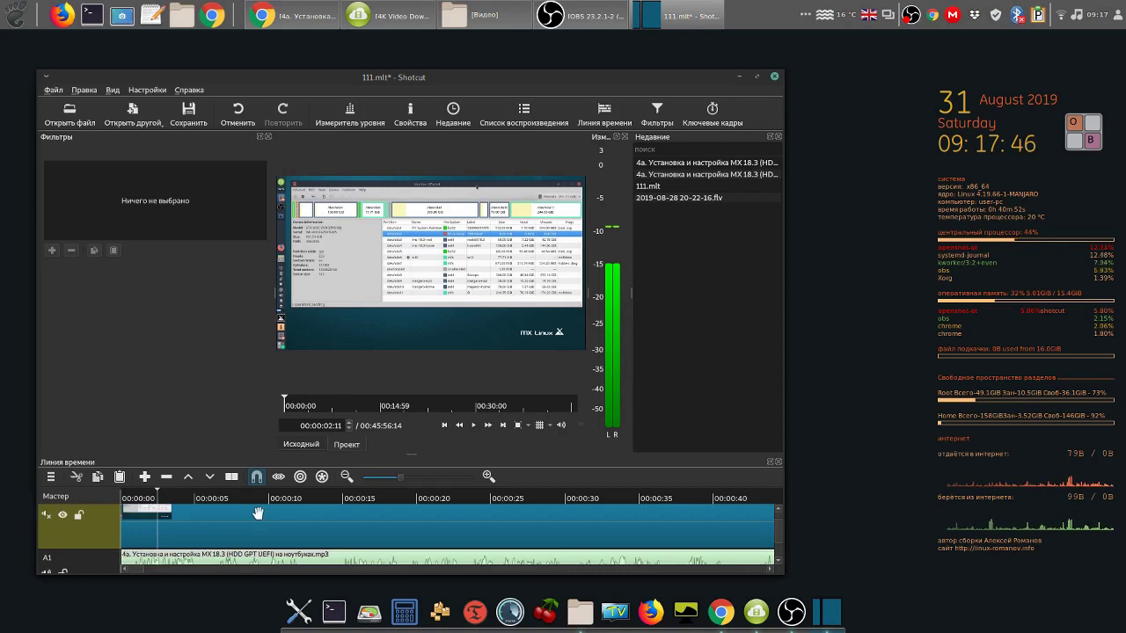
{"action": "left_click", "coordinate": [444, 425]}
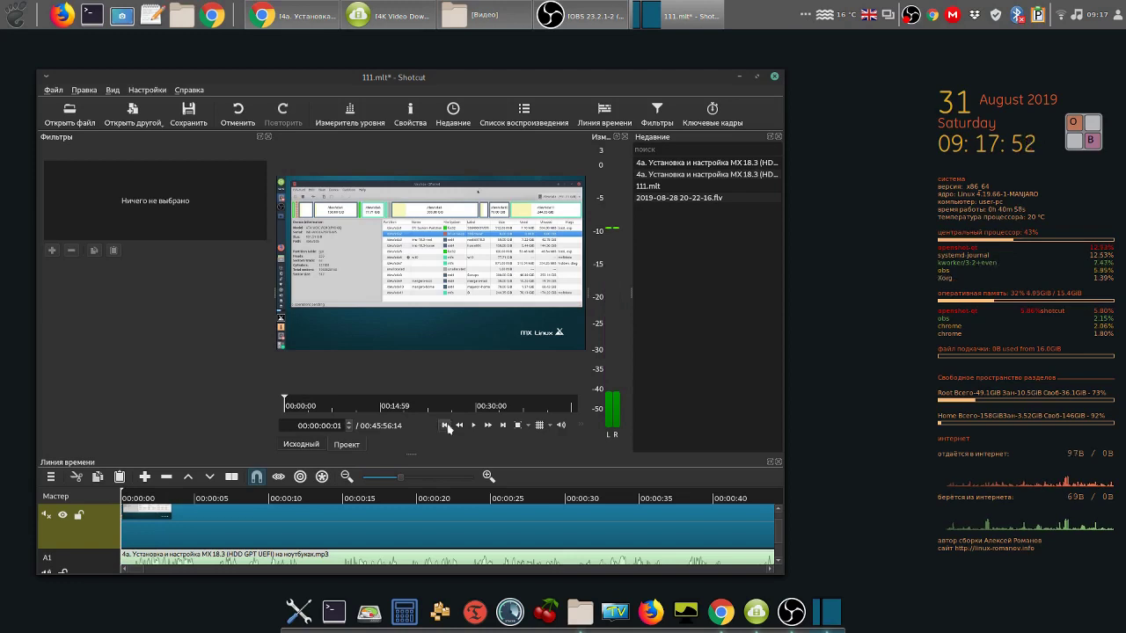
{"action": "left_click", "coordinate": [473, 426]}
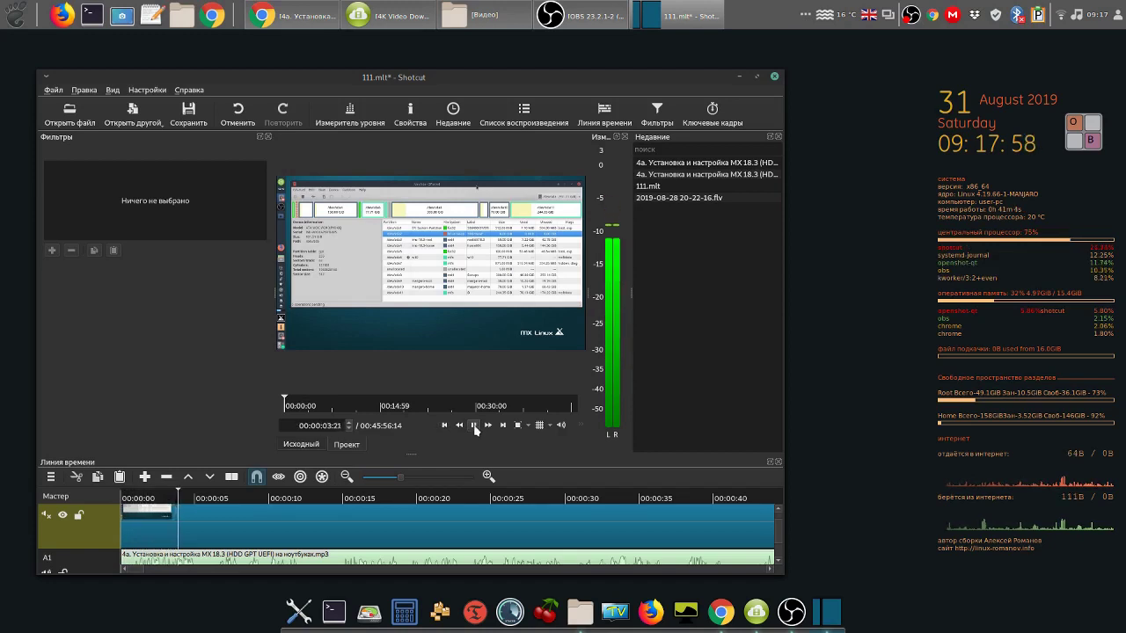
{"action": "left_click", "coordinate": [474, 425]}
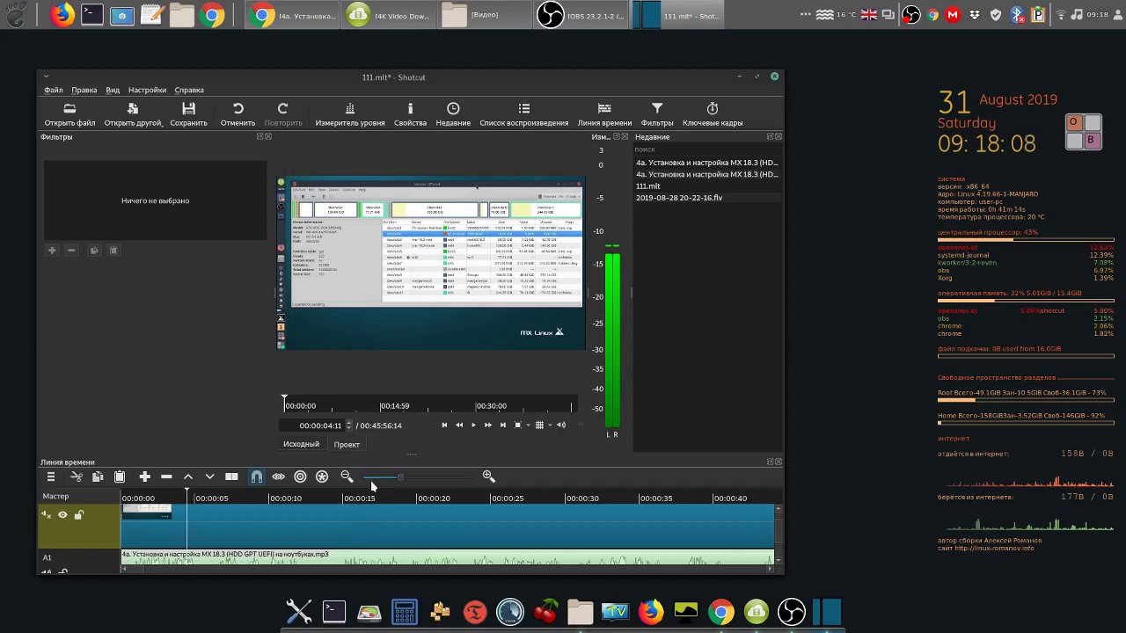
Step: Move the playhead to the end of the project and enlarge the window and timeline area to show both tracks
{"action": "left_click", "coordinate": [504, 426]}
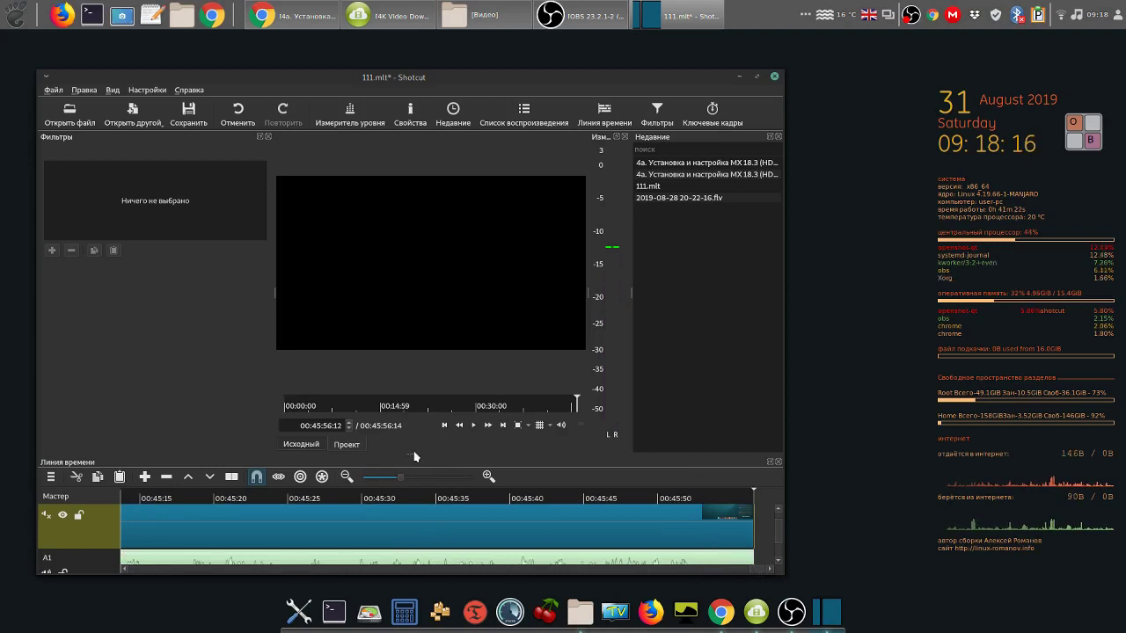
{"action": "left_click_drag", "start_coordinate": [781, 570], "coordinate": [771, 628]}
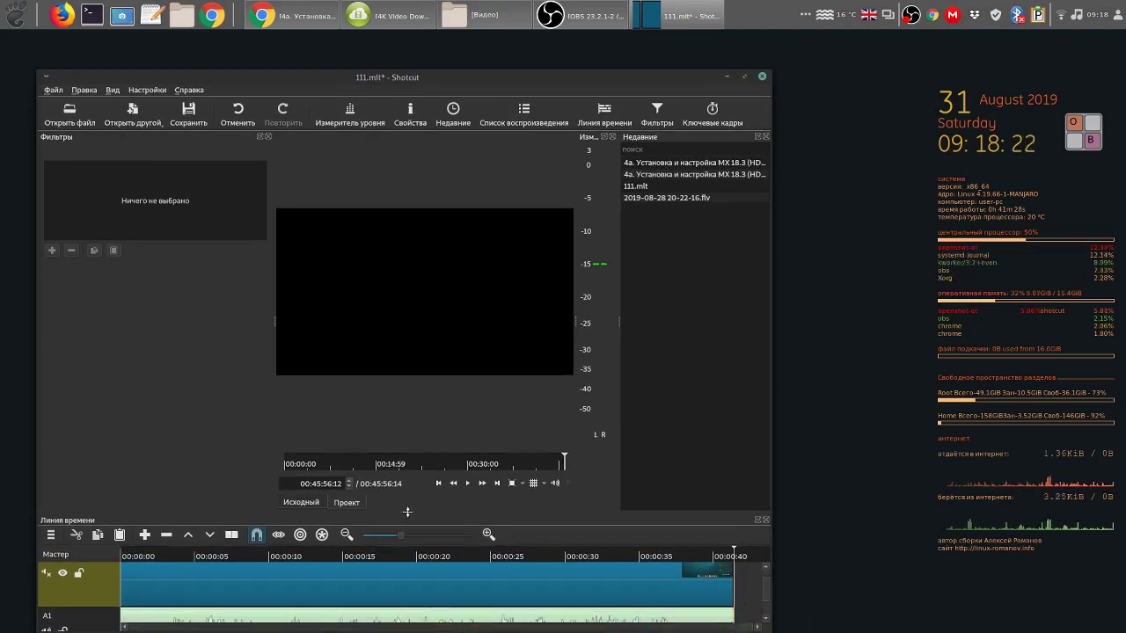
{"action": "left_click_drag", "start_coordinate": [408, 513], "coordinate": [450, 455]}
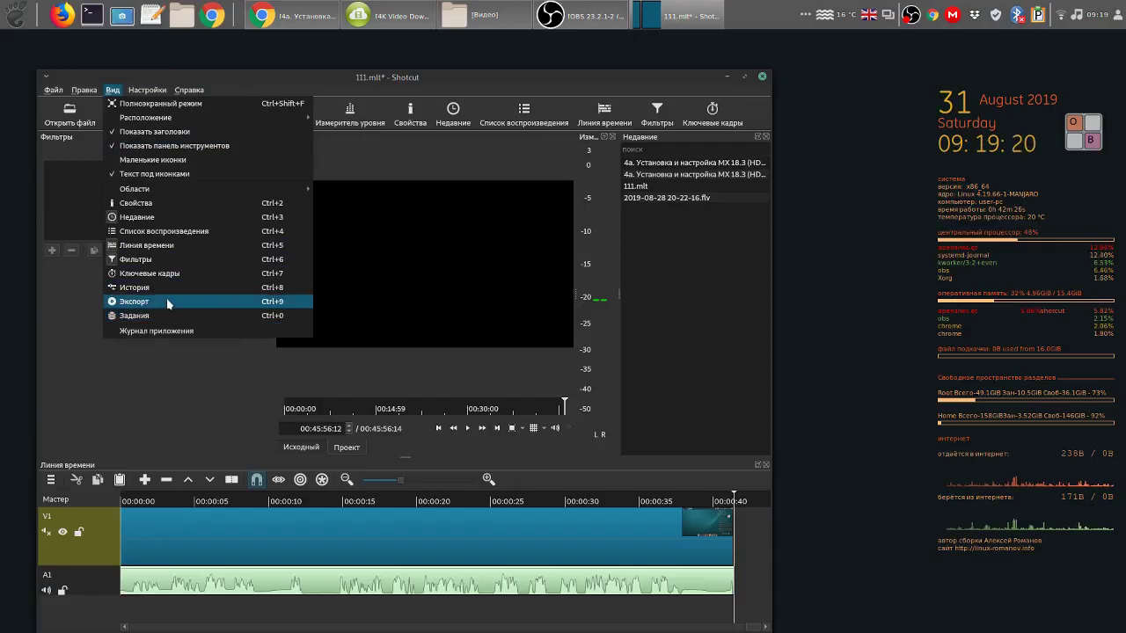
Step: Export the timeline with the default settings as 111.mp4 in the Видео folder
{"action": "left_click", "coordinate": [168, 303]}
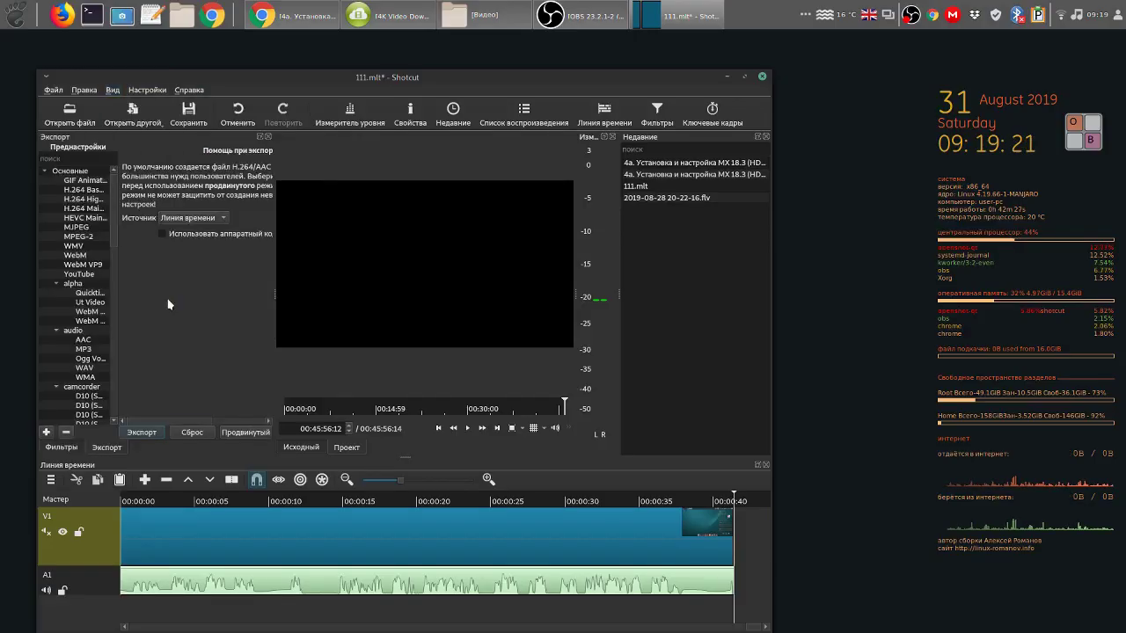
{"action": "left_click", "coordinate": [144, 434]}
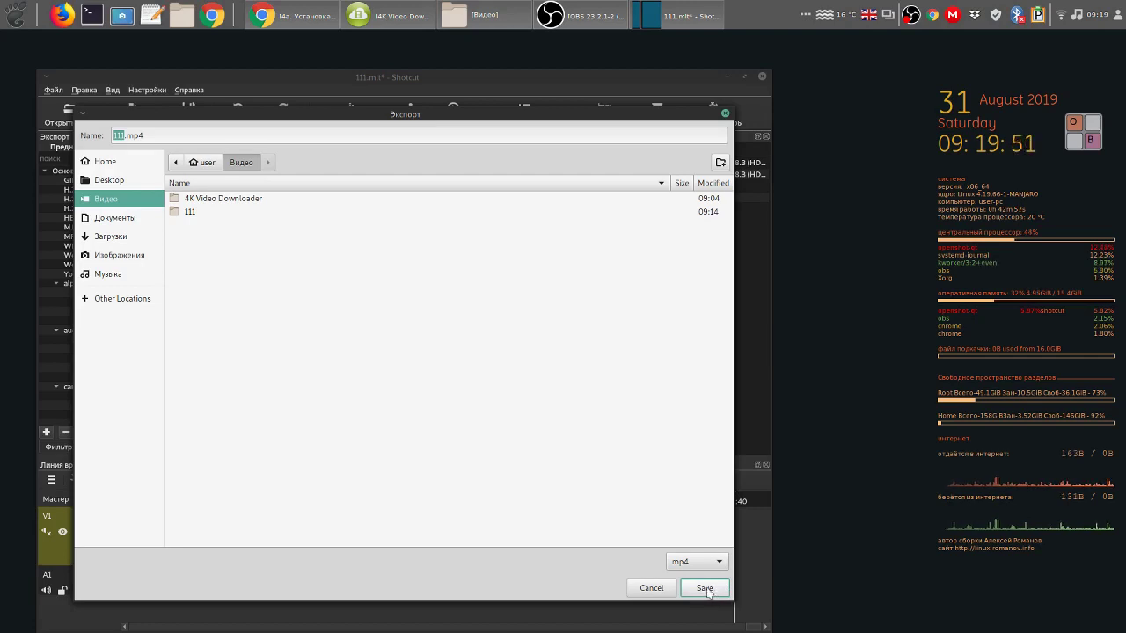
{"action": "left_click", "coordinate": [705, 589]}
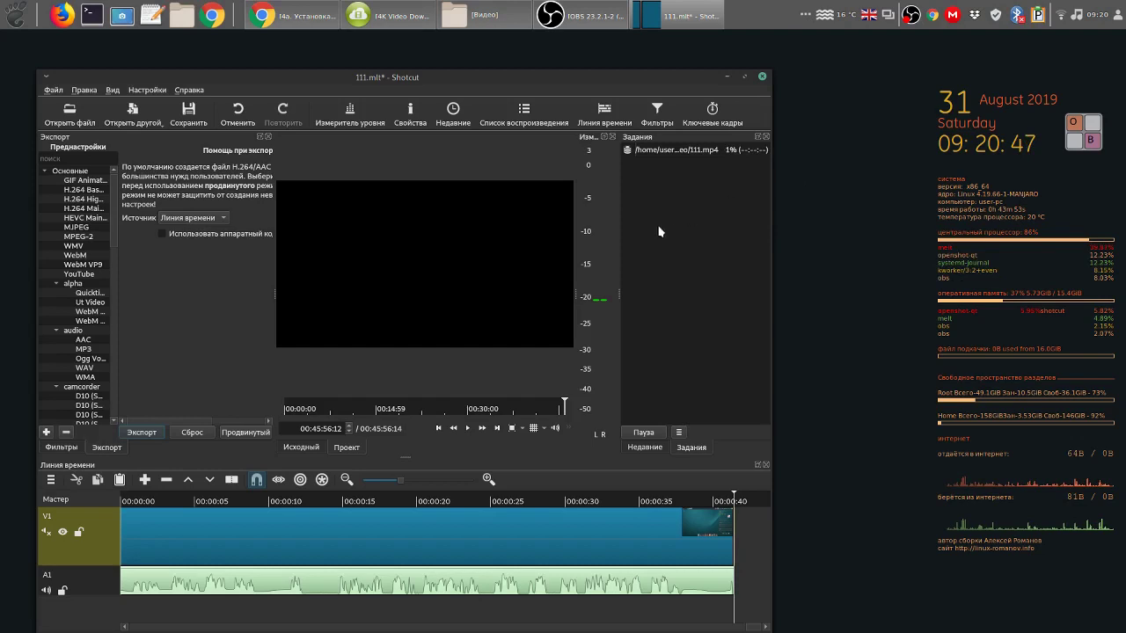
{"action": "right_click", "coordinate": [912, 16]}
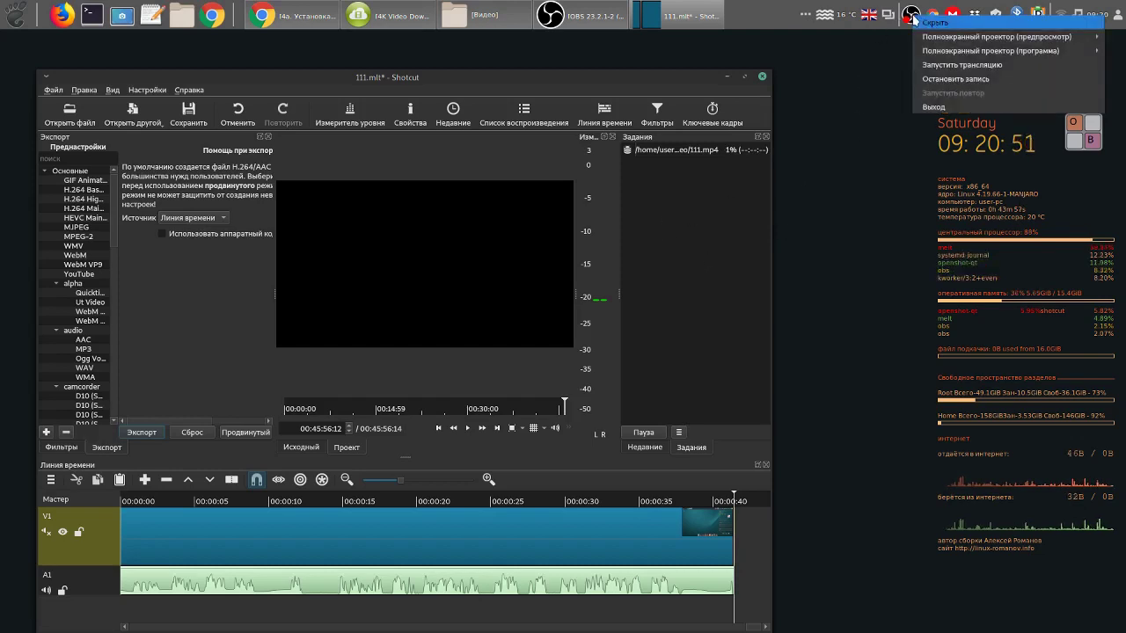
{"action": "left_click", "coordinate": [948, 80]}
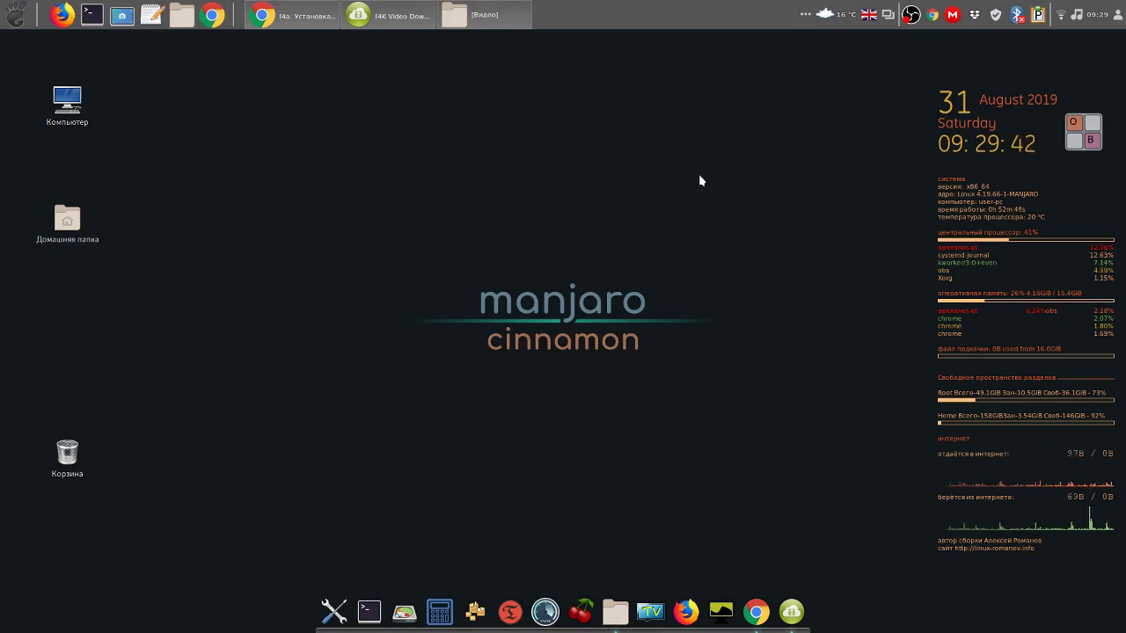
{"action": "right_click", "coordinate": [912, 17]}
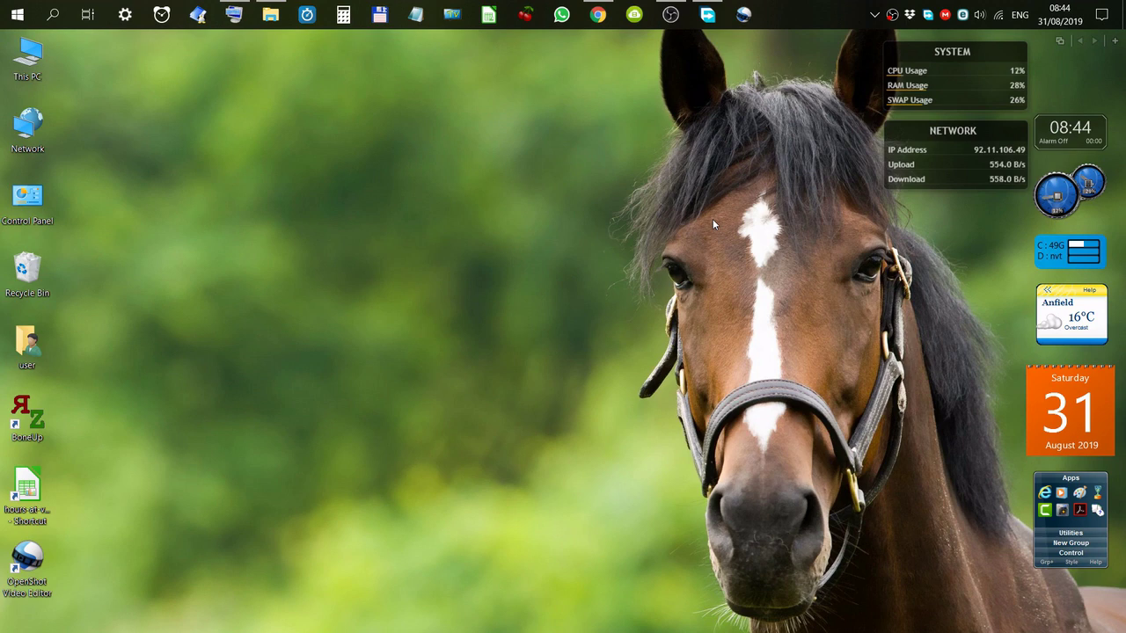
Step: Find OpenShot Video Editor in the Start menu's app list and pin it as a tile beside Camtasia Recorder 2018
{"action": "left_click", "coordinate": [18, 16]}
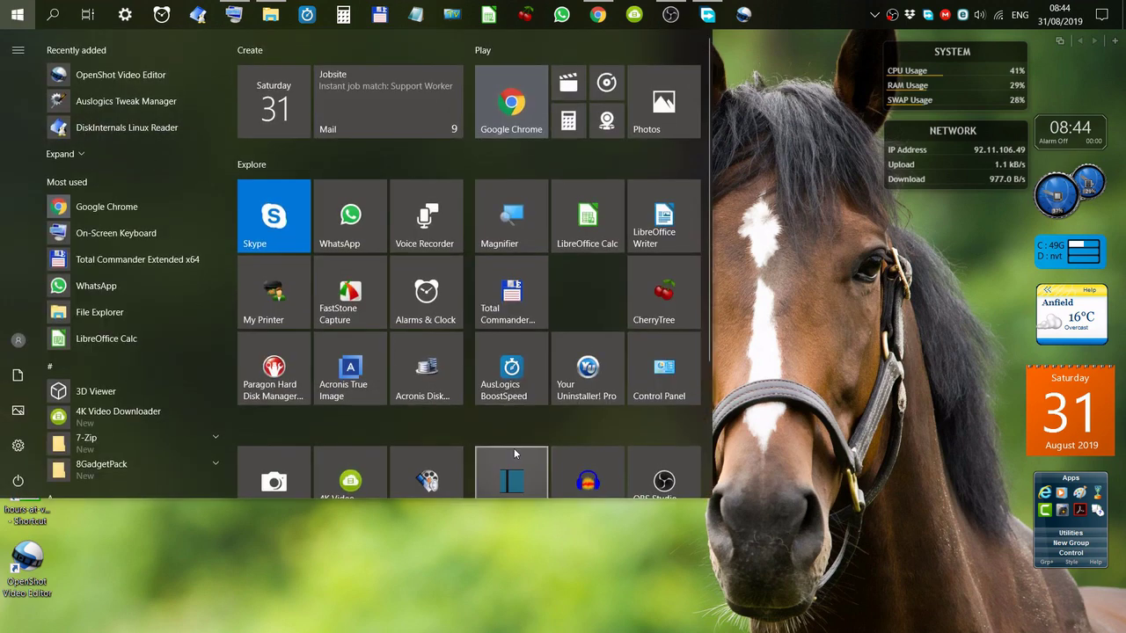
{"action": "scroll", "coordinate": [513, 448], "scroll_direction": "down", "scroll_amount": 1}
{"action": "scroll", "coordinate": [512, 446], "scroll_direction": "down", "scroll_amount": 1}
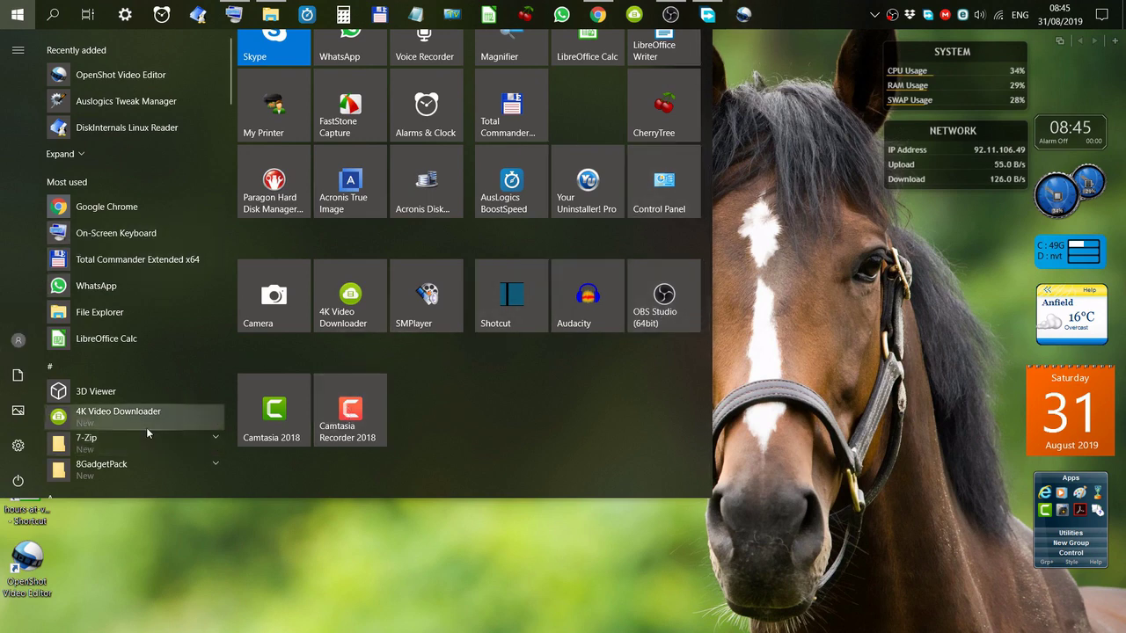
{"action": "scroll", "coordinate": [146, 425], "scroll_direction": "down", "scroll_amount": 10}
{"action": "scroll", "coordinate": [146, 425], "scroll_direction": "down", "scroll_amount": 5}
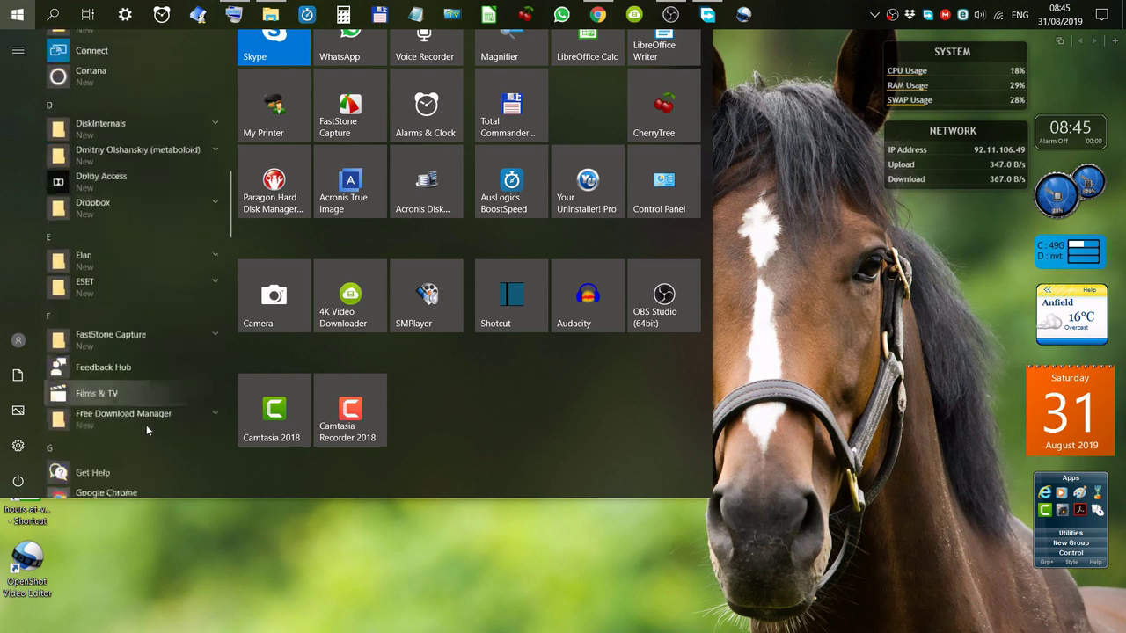
{"action": "scroll", "coordinate": [145, 423], "scroll_direction": "down", "scroll_amount": 2}
{"action": "scroll", "coordinate": [145, 423], "scroll_direction": "down", "scroll_amount": 2}
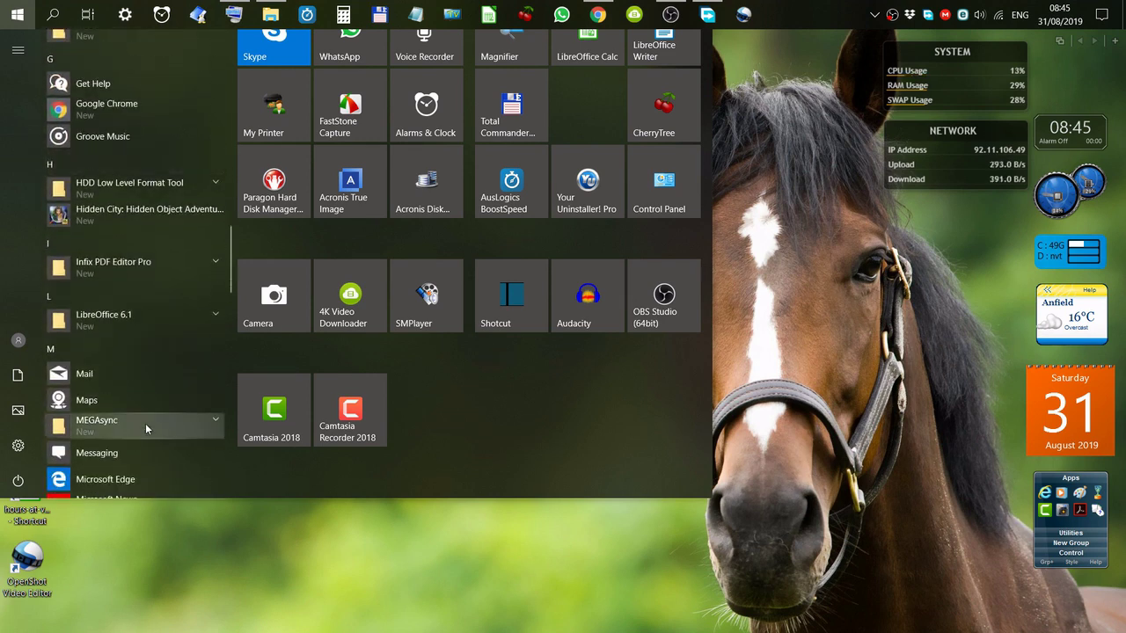
{"action": "scroll", "coordinate": [145, 423], "scroll_direction": "down", "scroll_amount": 4}
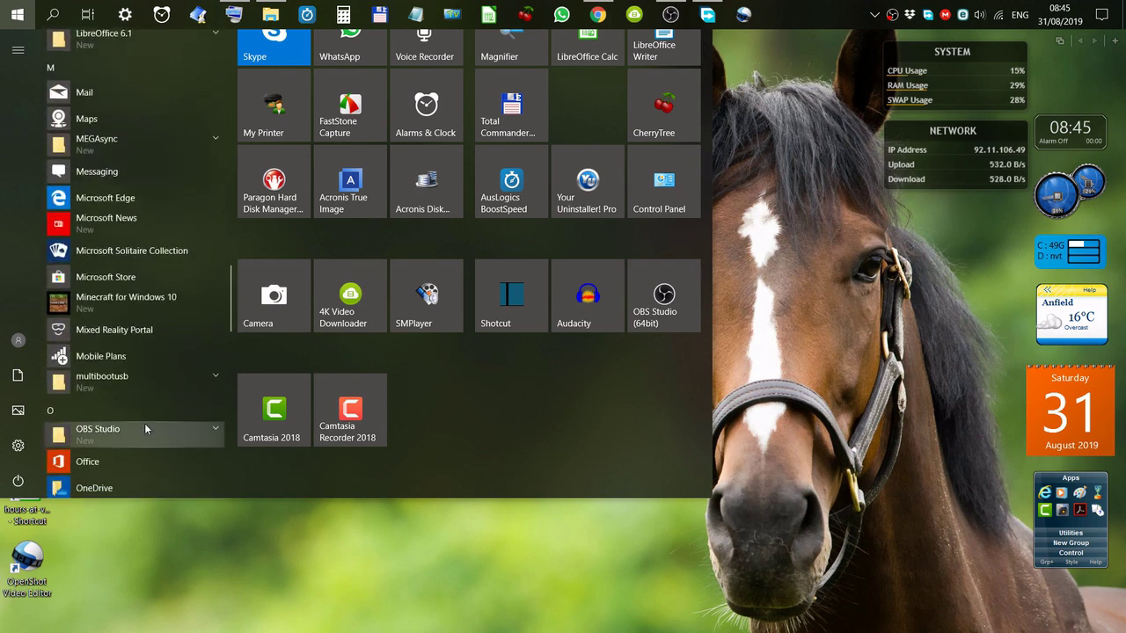
{"action": "scroll", "coordinate": [144, 423], "scroll_direction": "down", "scroll_amount": 4}
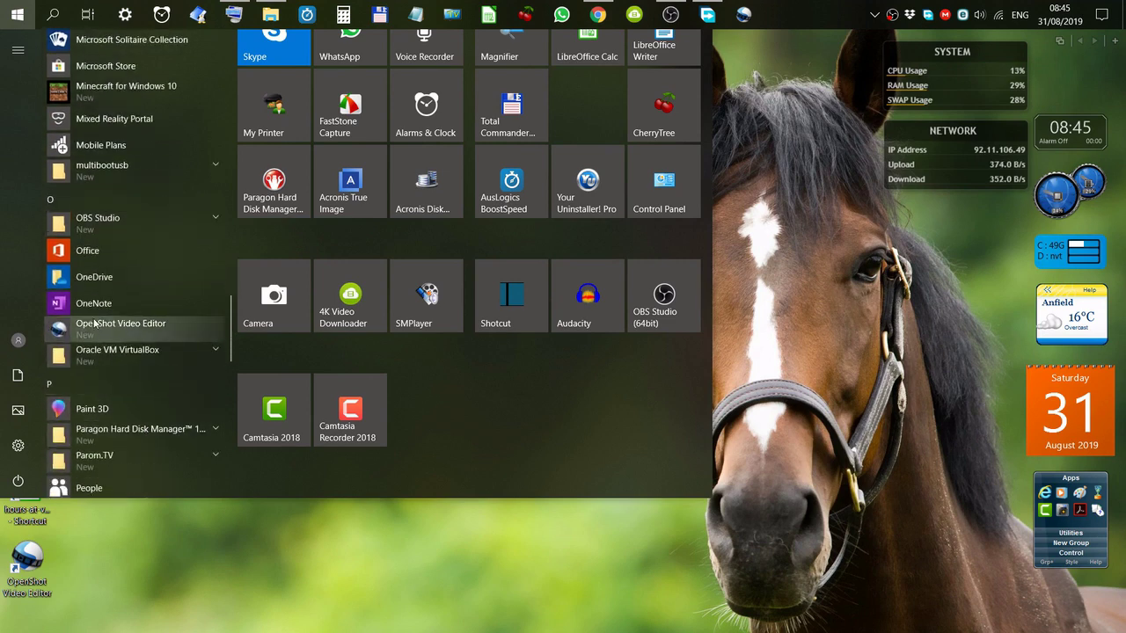
{"action": "left_click_drag", "start_coordinate": [97, 328], "coordinate": [483, 390]}
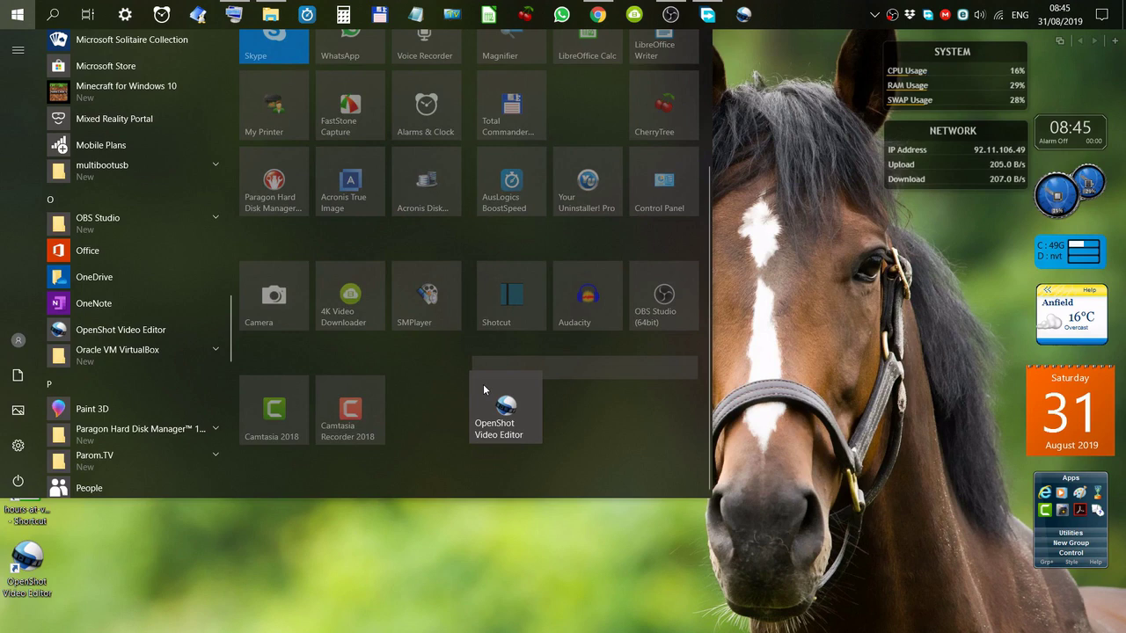
{"action": "left_click_drag", "start_coordinate": [483, 385], "coordinate": [410, 390]}
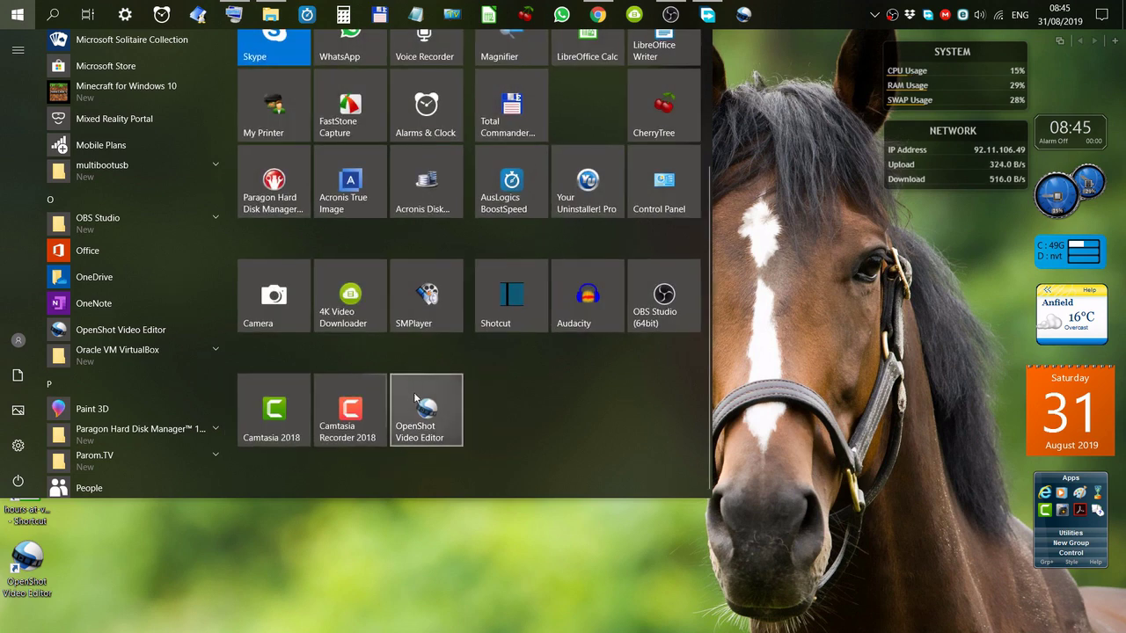
Step: Rearrange the Start tiles: separate the two Camtasia tiles, put Camera beside CherryTree and OpenShot beside 4K Video Downloader, and close Start
{"action": "left_click_drag", "start_coordinate": [350, 410], "coordinate": [482, 409]}
{"action": "left_click_drag", "start_coordinate": [273, 407], "coordinate": [608, 407]}
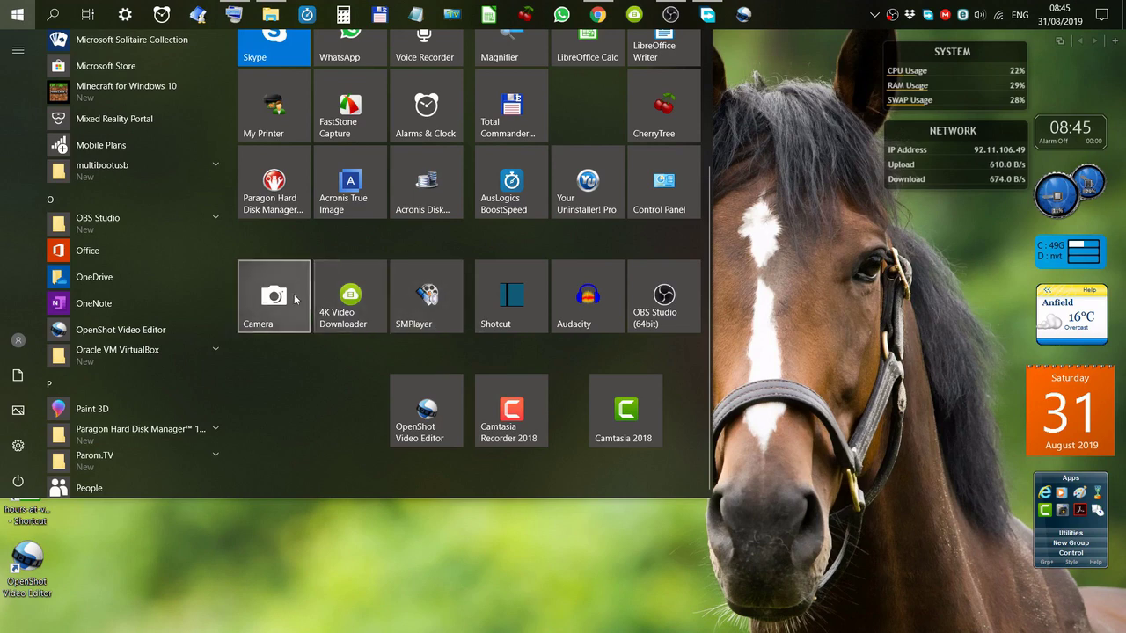
{"action": "left_click_drag", "start_coordinate": [279, 296], "coordinate": [586, 118]}
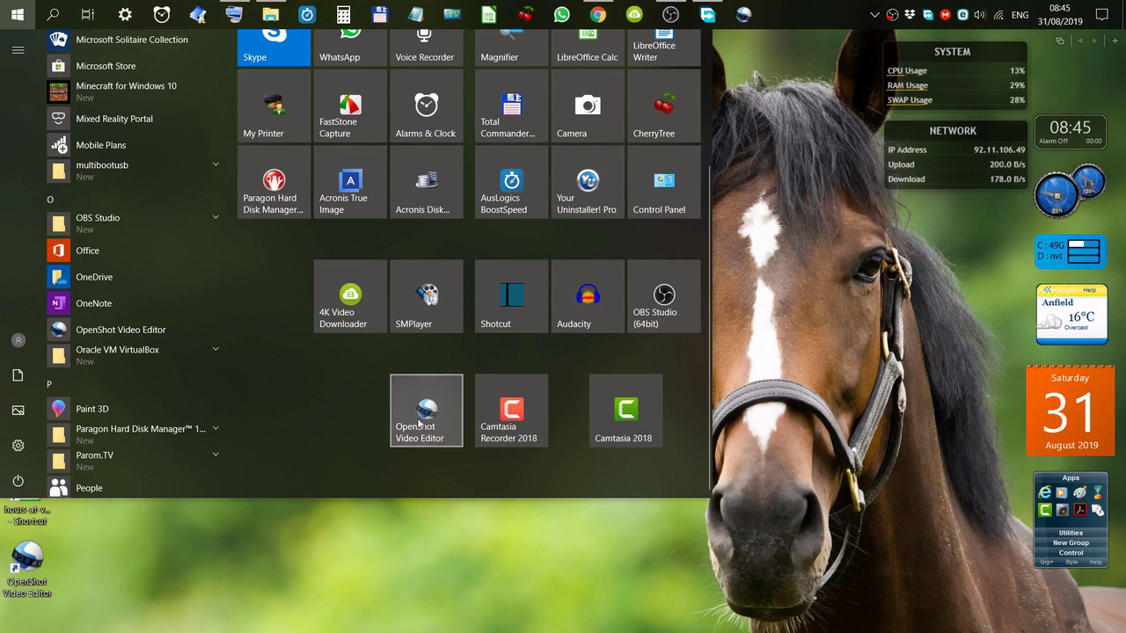
{"action": "left_click_drag", "start_coordinate": [418, 422], "coordinate": [255, 308]}
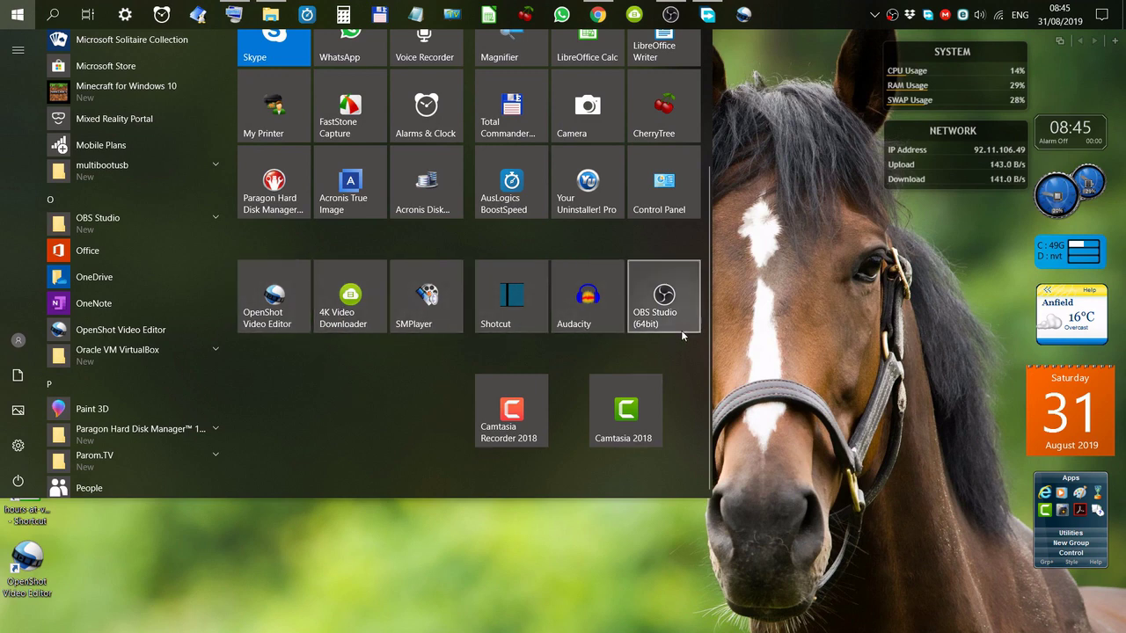
{"action": "left_click", "coordinate": [543, 530]}
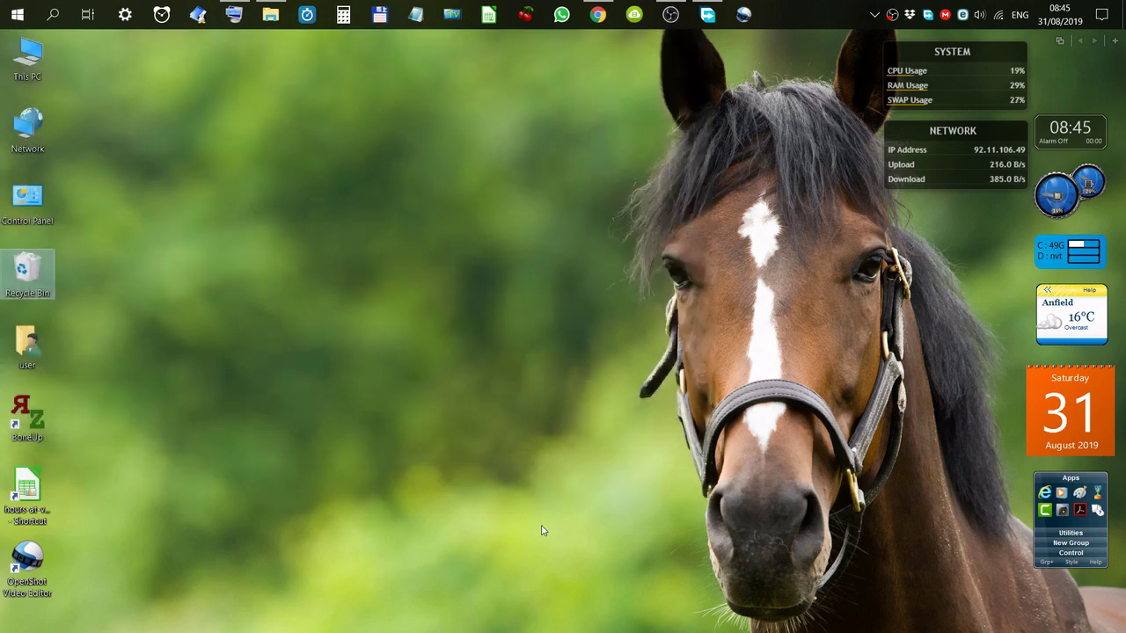
Step: Launch OpenShot Video Editor and import both the MP3 and MP4 files from the lnx-videos\4K Video Downloader folder on drive F:
{"action": "left_click", "coordinate": [744, 15]}
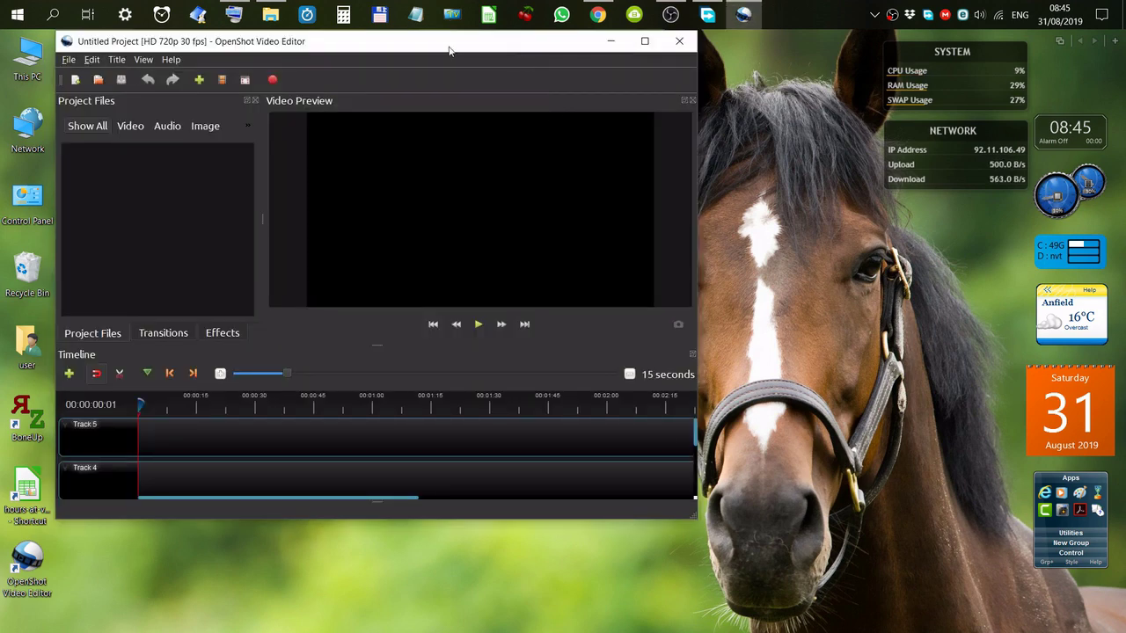
{"action": "left_click", "coordinate": [200, 81]}
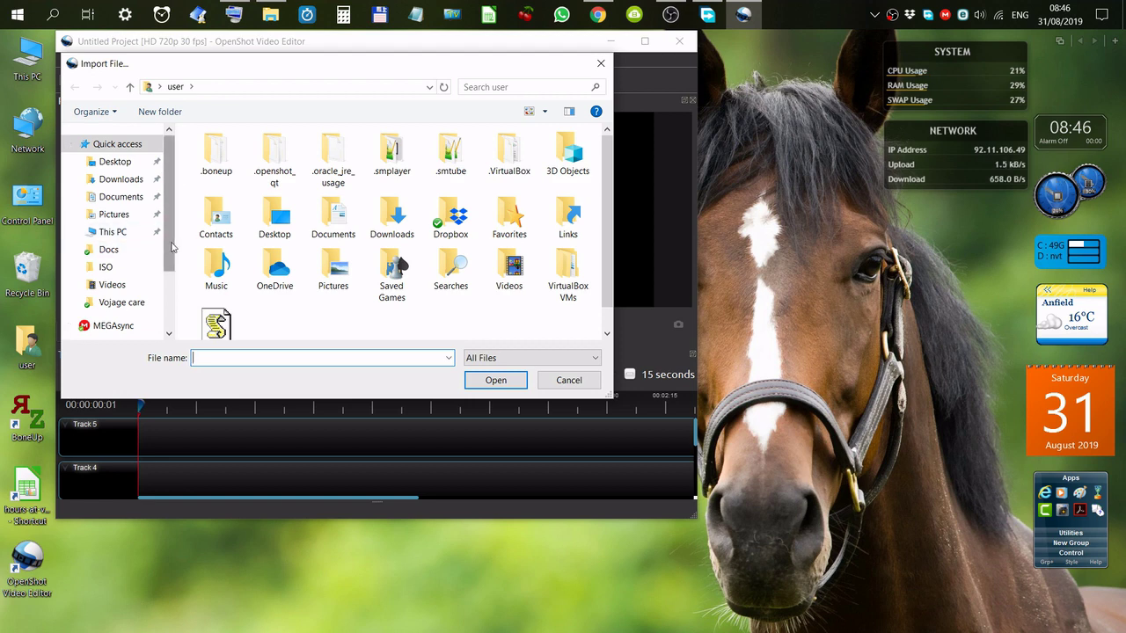
{"action": "scroll", "coordinate": [172, 249], "scroll_direction": "down", "scroll_amount": 3}
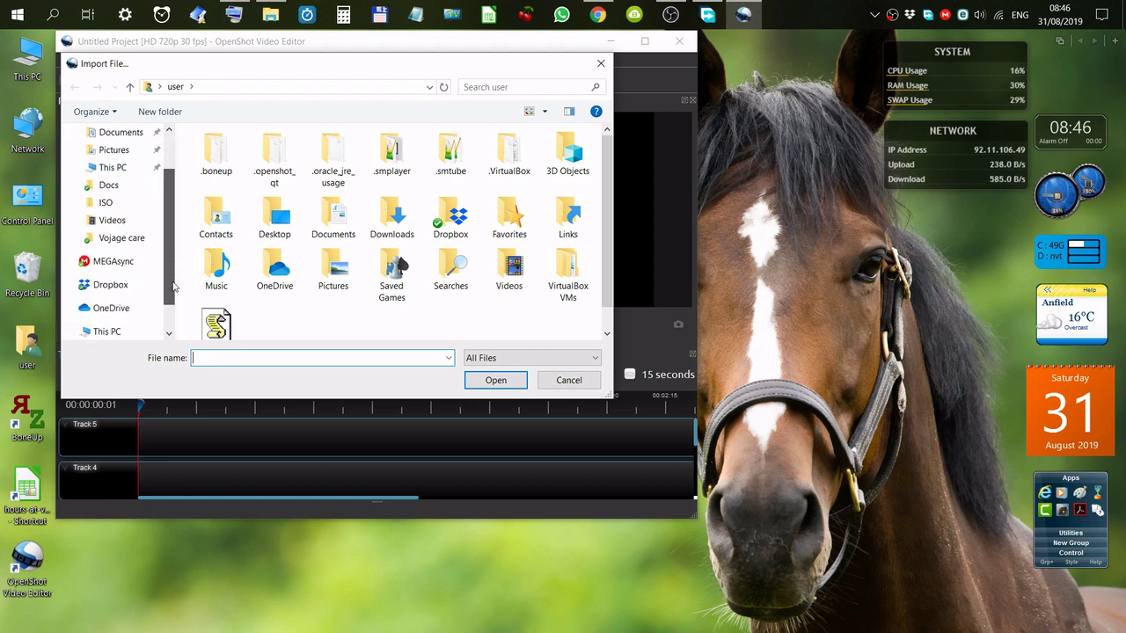
{"action": "left_click", "coordinate": [147, 298]}
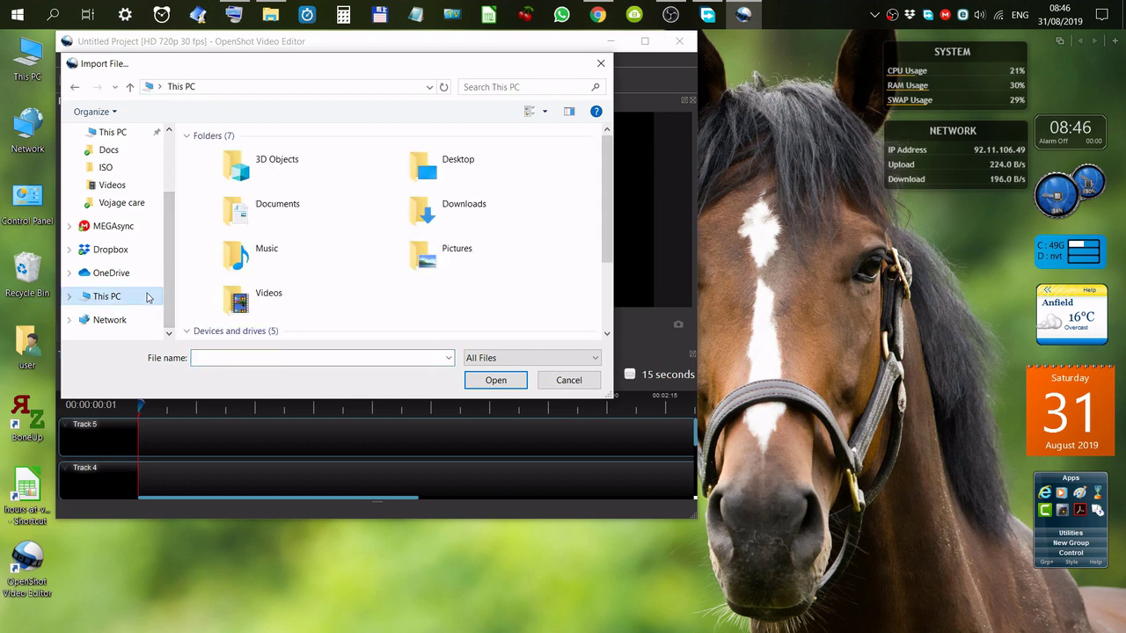
{"action": "scroll", "coordinate": [392, 318], "scroll_direction": "down", "scroll_amount": 3}
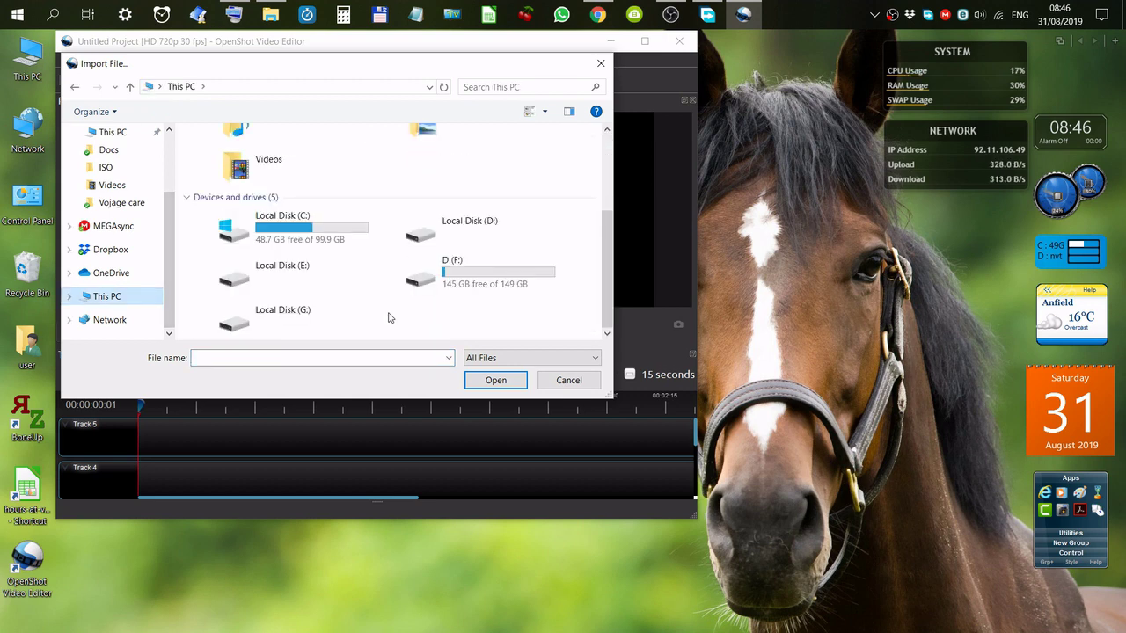
{"action": "double_click", "coordinate": [433, 281]}
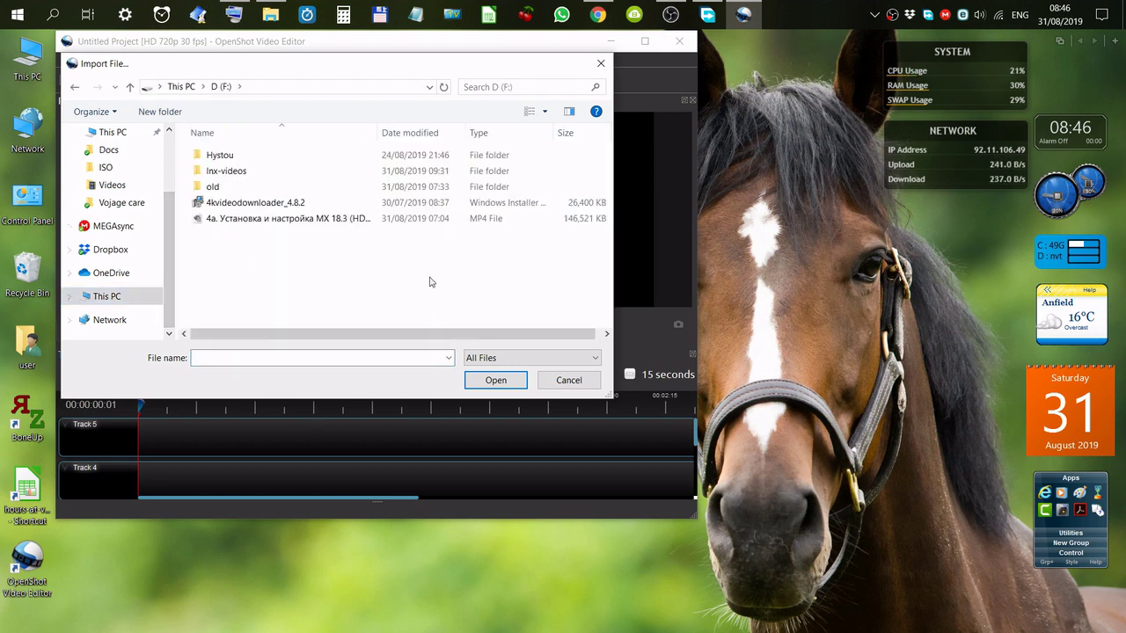
{"action": "double_click", "coordinate": [254, 172]}
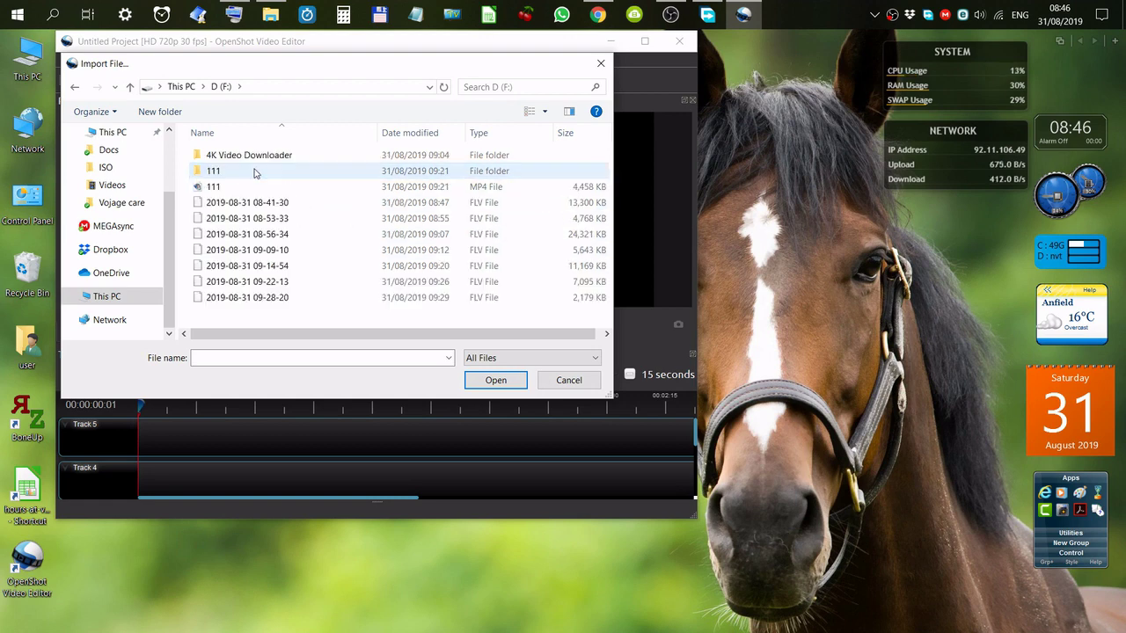
{"action": "double_click", "coordinate": [254, 158]}
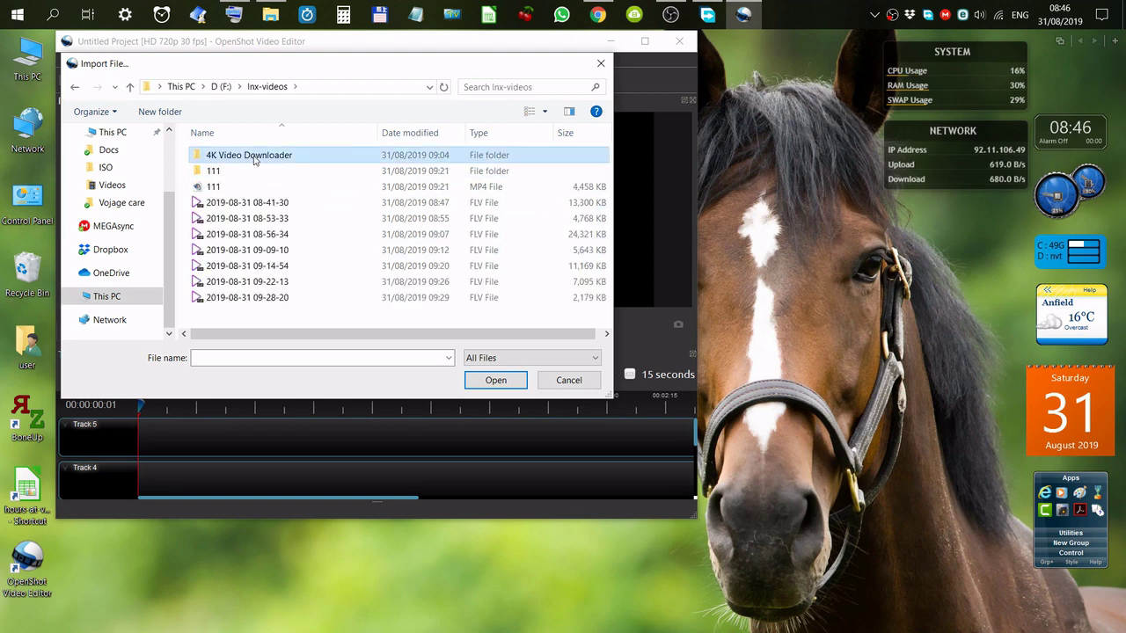
{"action": "left_click_drag", "start_coordinate": [247, 193], "coordinate": [275, 148]}
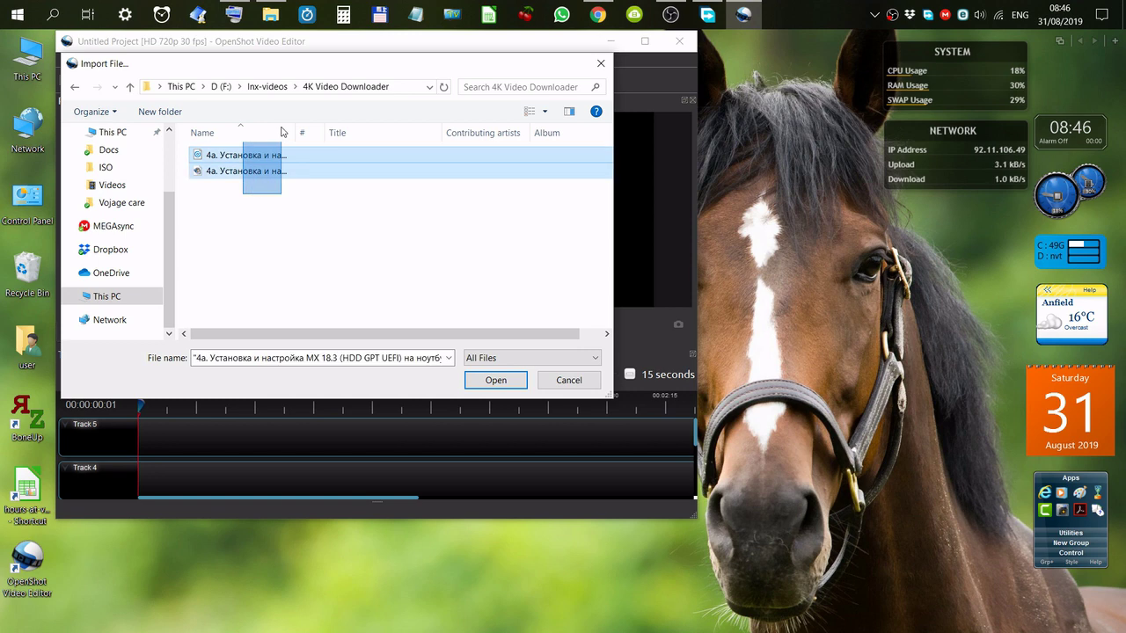
{"action": "left_click", "coordinate": [505, 381]}
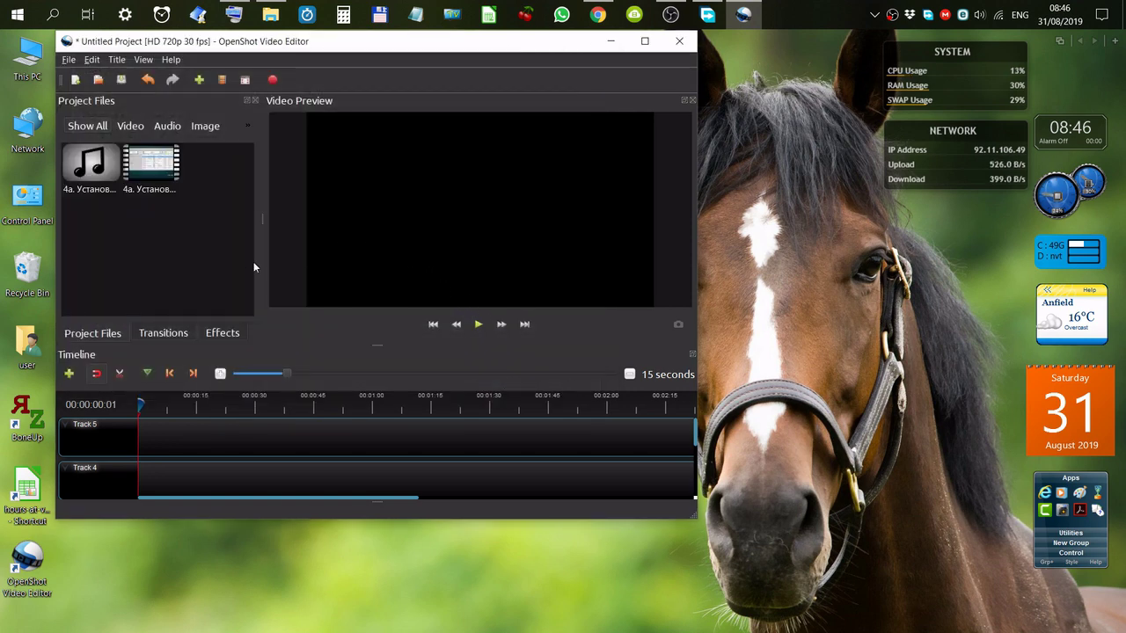
Step: Place the imported MP4 at the start of Track 5 and the MP3 at the start of Track 4
{"action": "left_click_drag", "start_coordinate": [156, 169], "coordinate": [139, 420]}
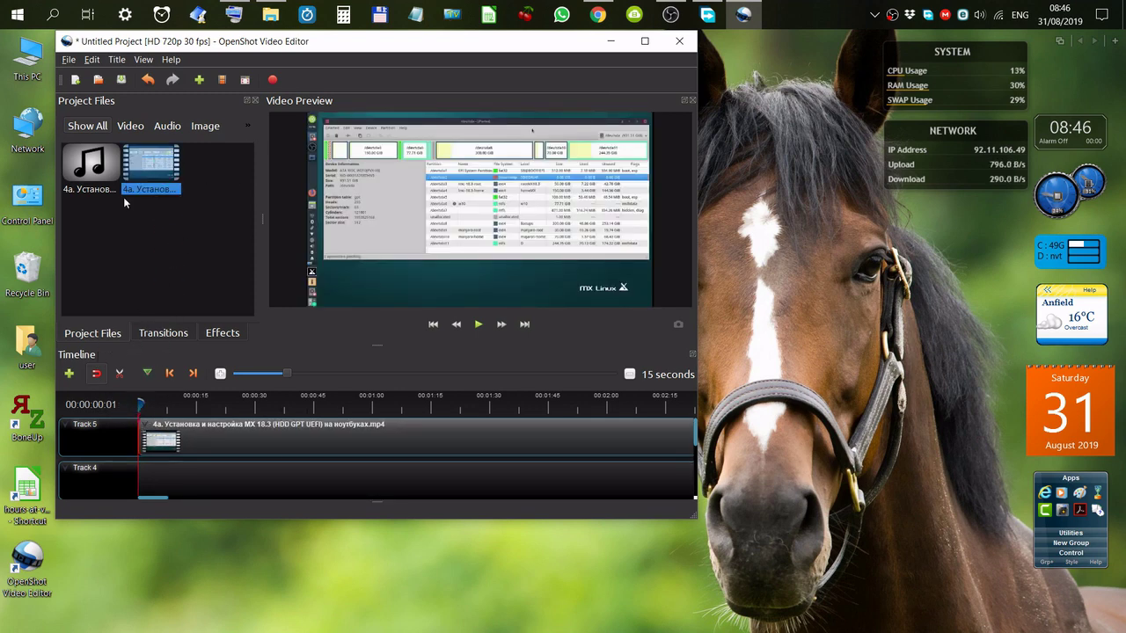
{"action": "left_click_drag", "start_coordinate": [97, 181], "coordinate": [136, 466]}
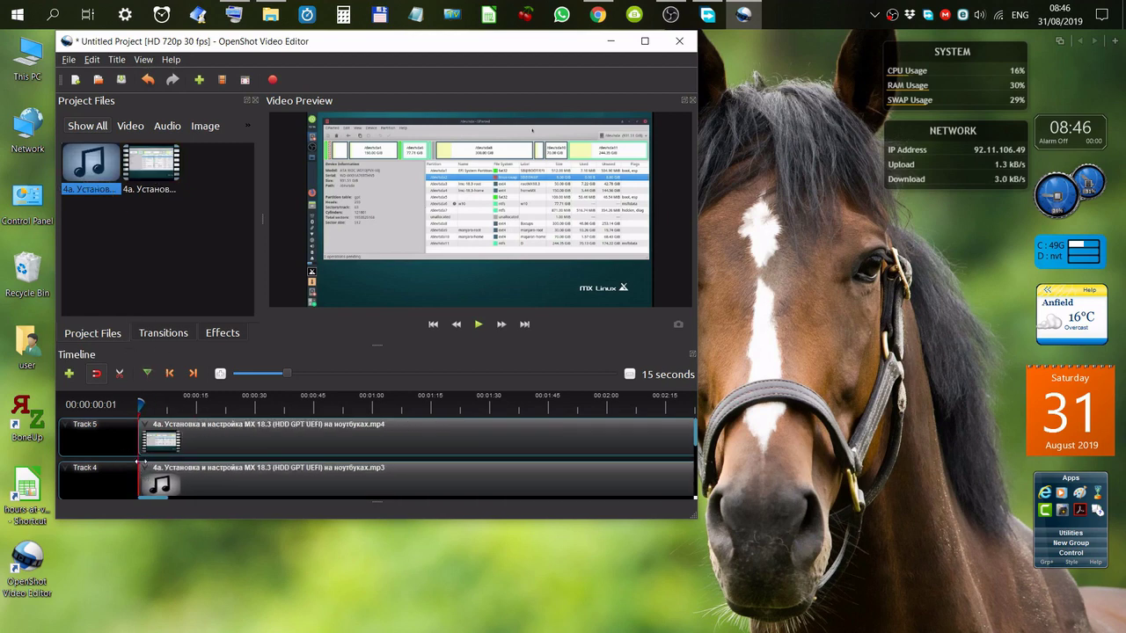
Step: Maximize the window and briefly play the timeline to hear both tracks together
{"action": "left_click", "coordinate": [645, 42]}
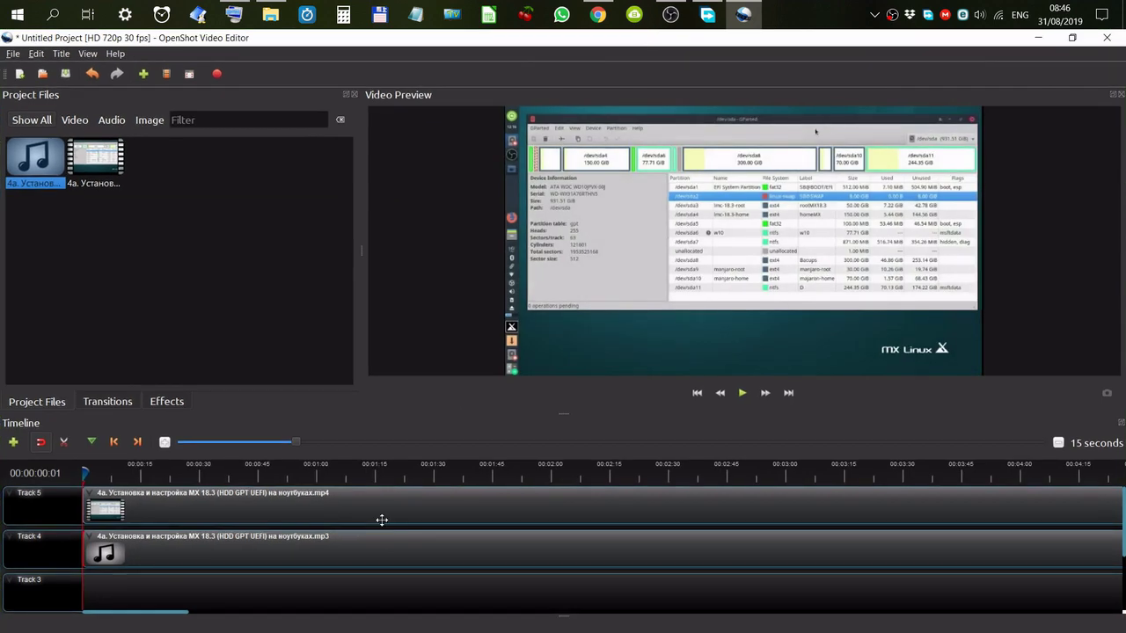
{"action": "left_click", "coordinate": [743, 394]}
{"action": "left_click", "coordinate": [742, 394]}
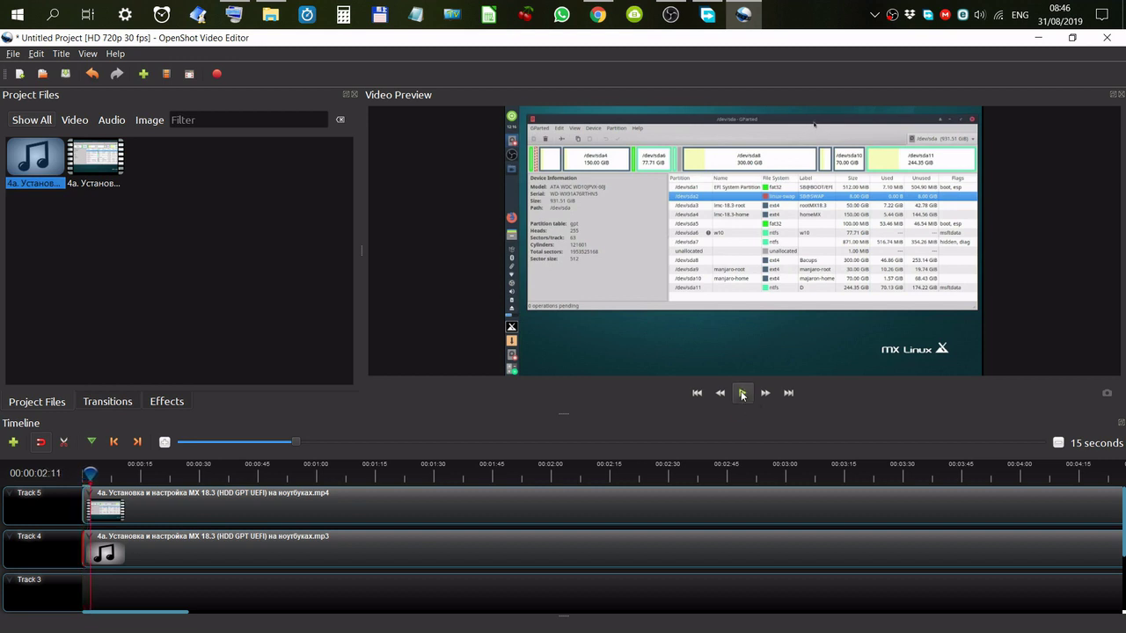
Step: Silence the MP4 clip on Track 5 by setting its volume for the entire clip to Level 0%
{"action": "right_click", "coordinate": [417, 504]}
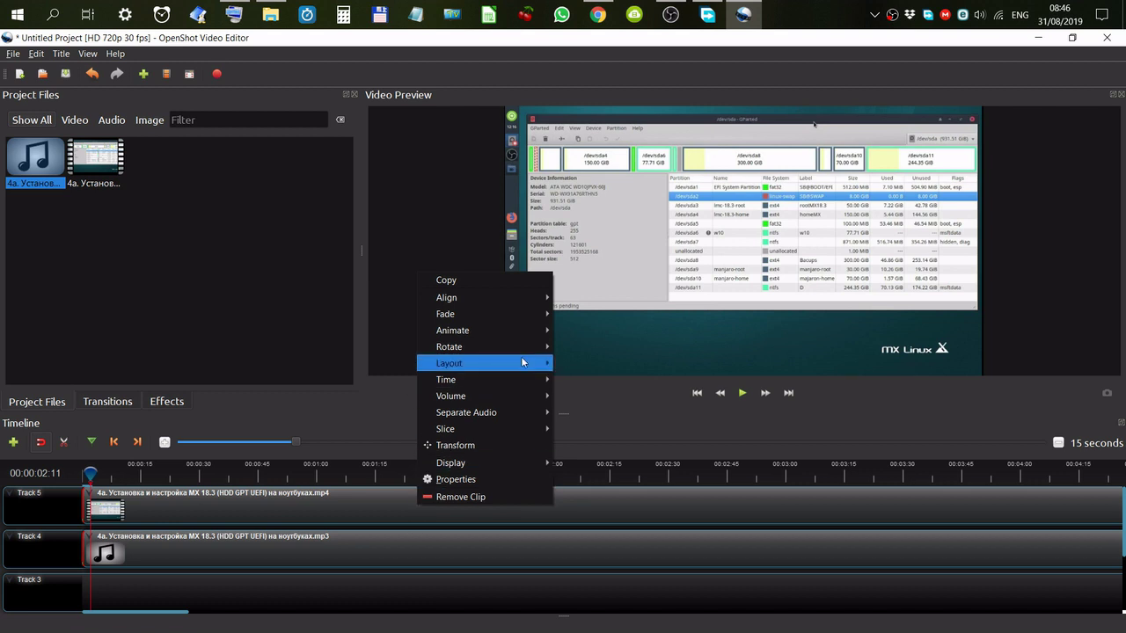
{"action": "mouse_move", "coordinate": [510, 404]}
{"action": "mouse_move", "coordinate": [547, 381]}
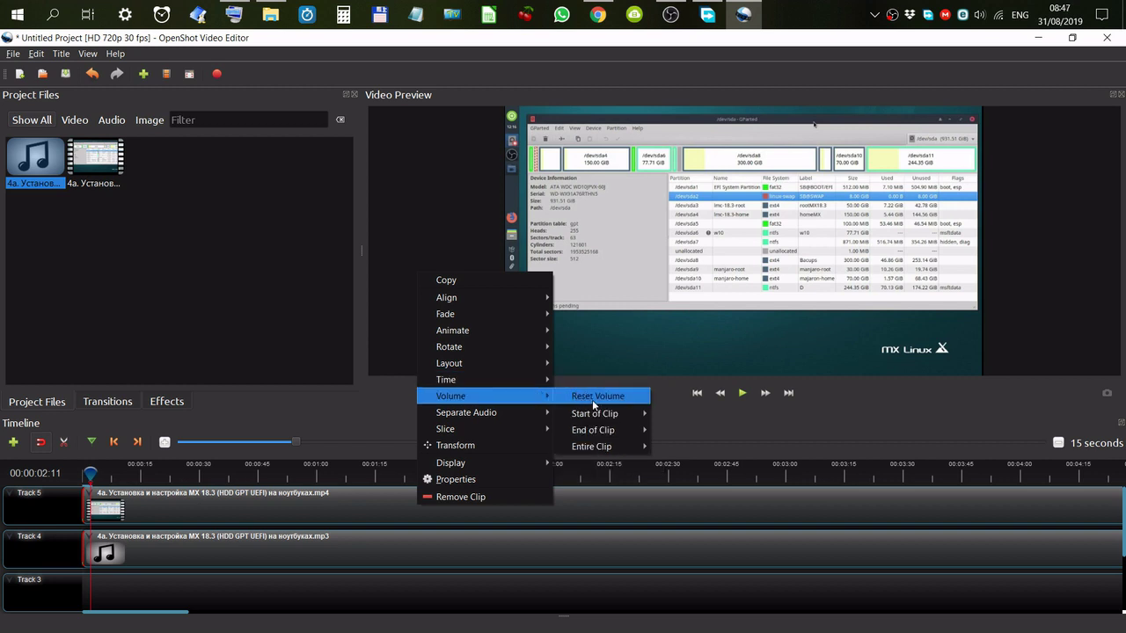
{"action": "mouse_move", "coordinate": [633, 452]}
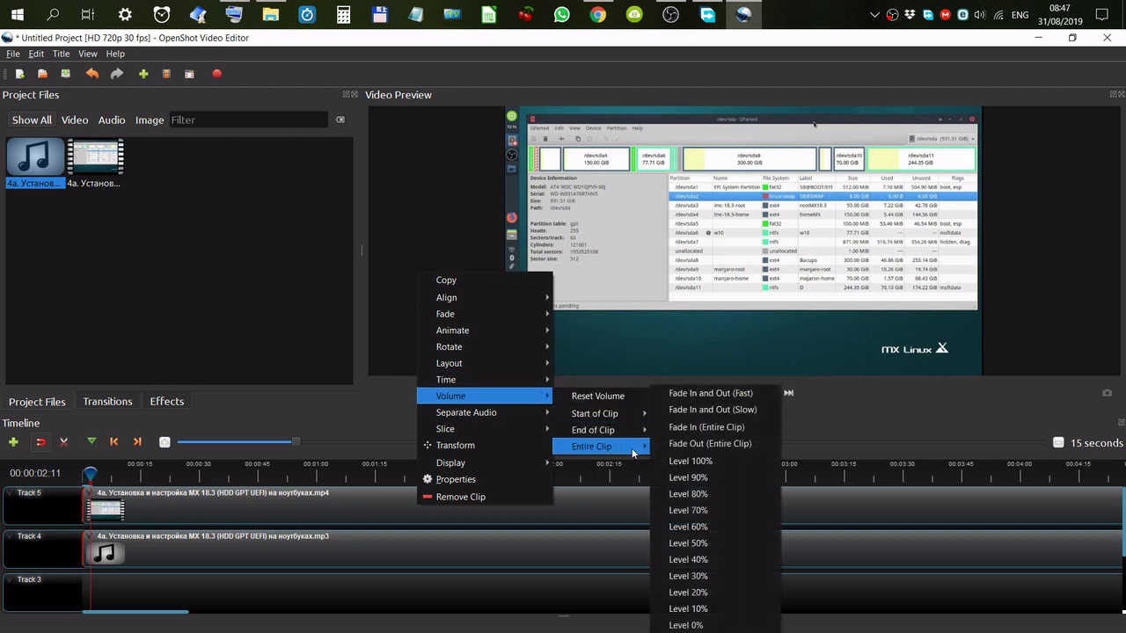
{"action": "left_click", "coordinate": [738, 625]}
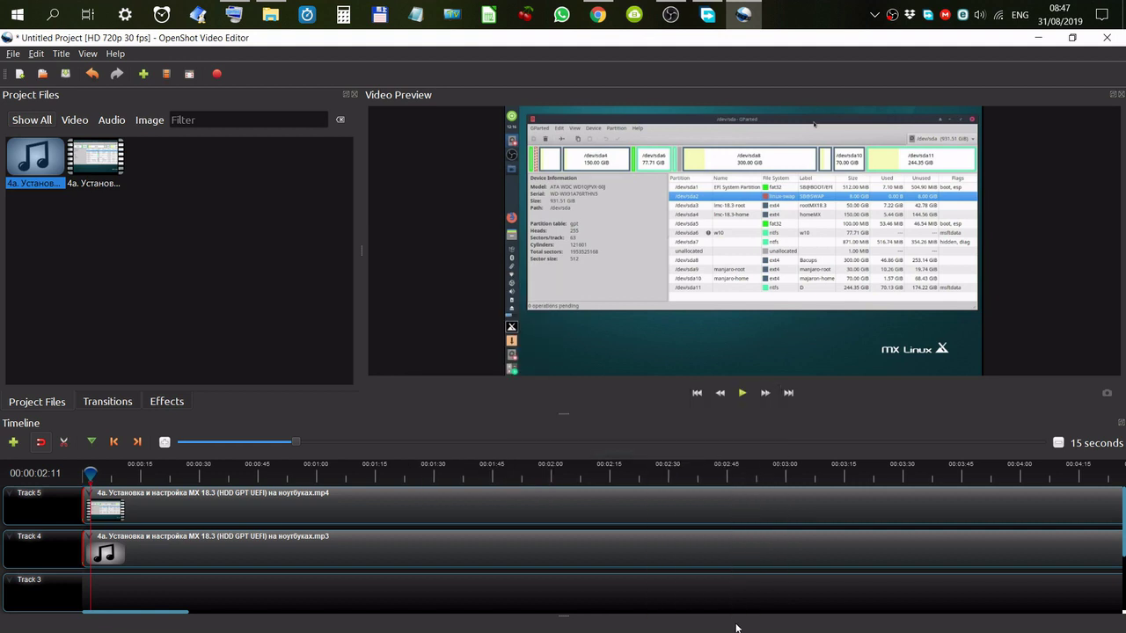
Step: Play the timeline briefly, return to the start and play it again to check the sound without the MP4's audio
{"action": "key", "text": "space"}
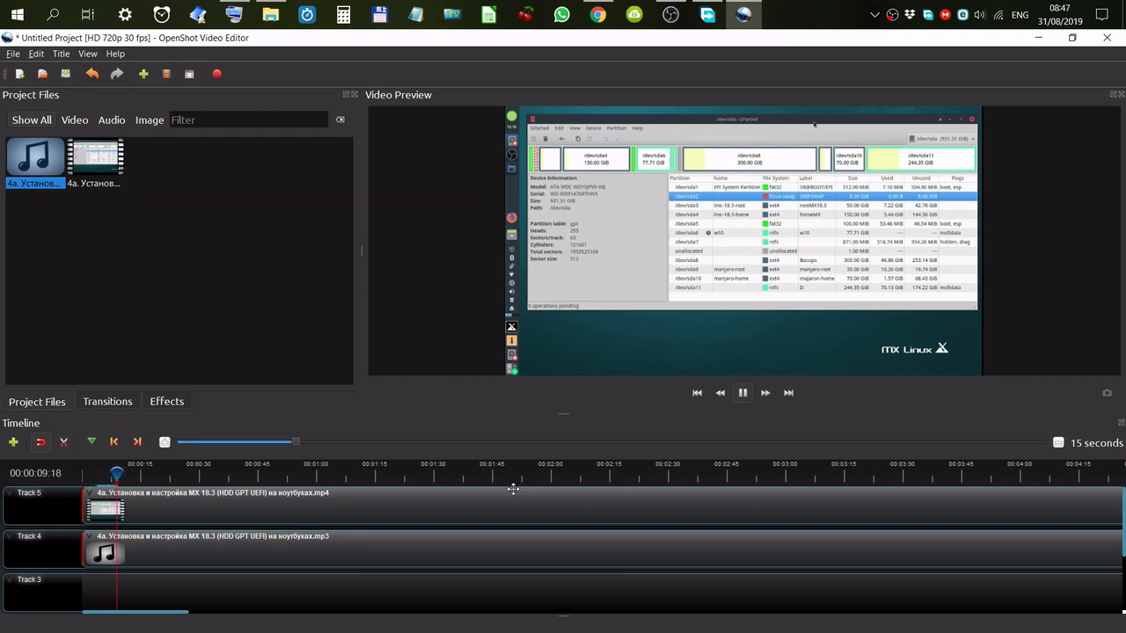
{"action": "left_click", "coordinate": [743, 394]}
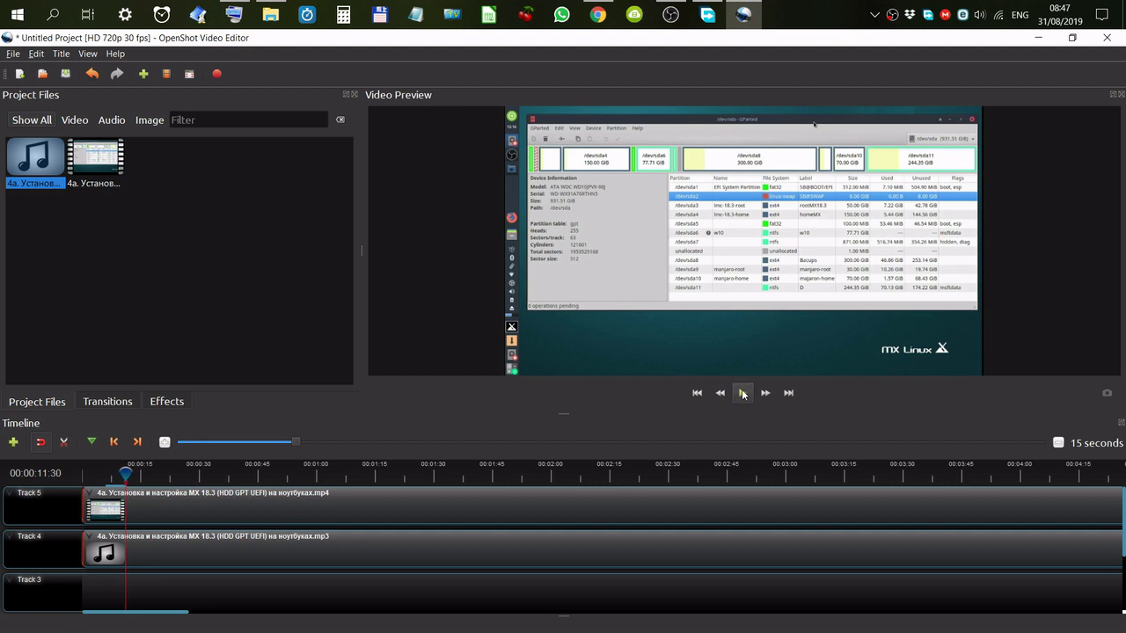
{"action": "left_click", "coordinate": [697, 394]}
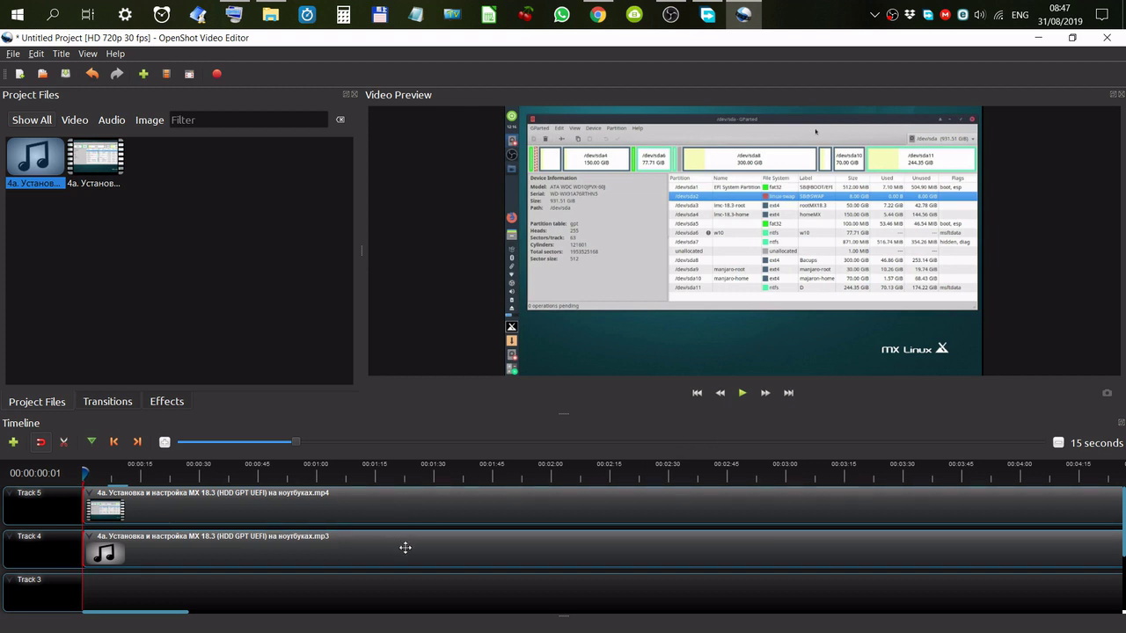
{"action": "left_click", "coordinate": [742, 394]}
{"action": "left_click", "coordinate": [742, 394]}
{"action": "left_click", "coordinate": [742, 394]}
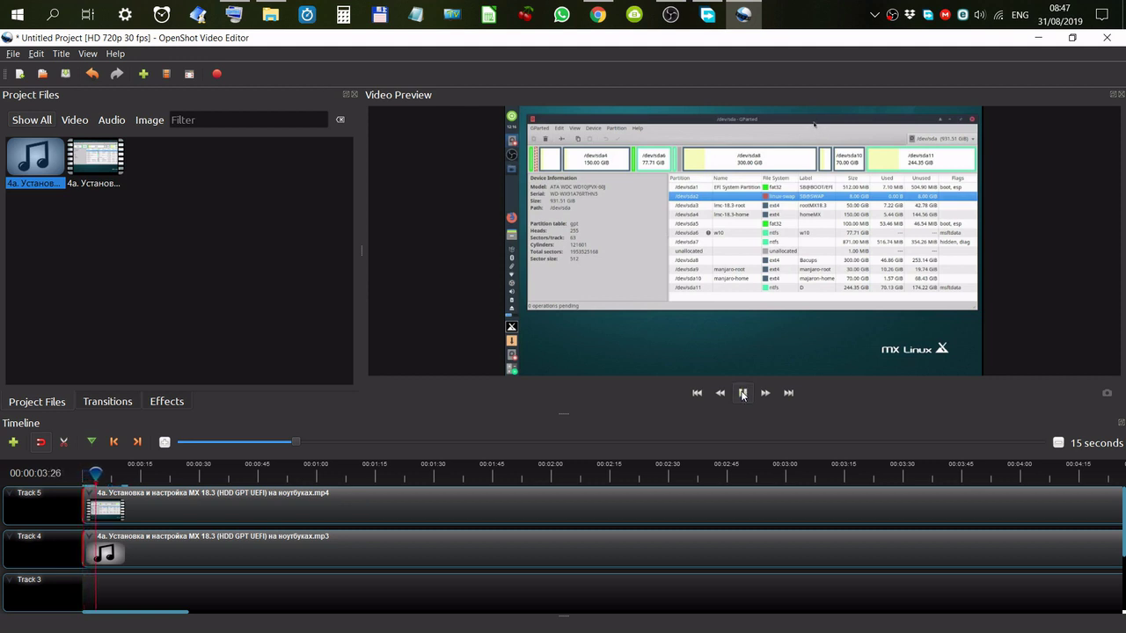
{"action": "left_click", "coordinate": [742, 394]}
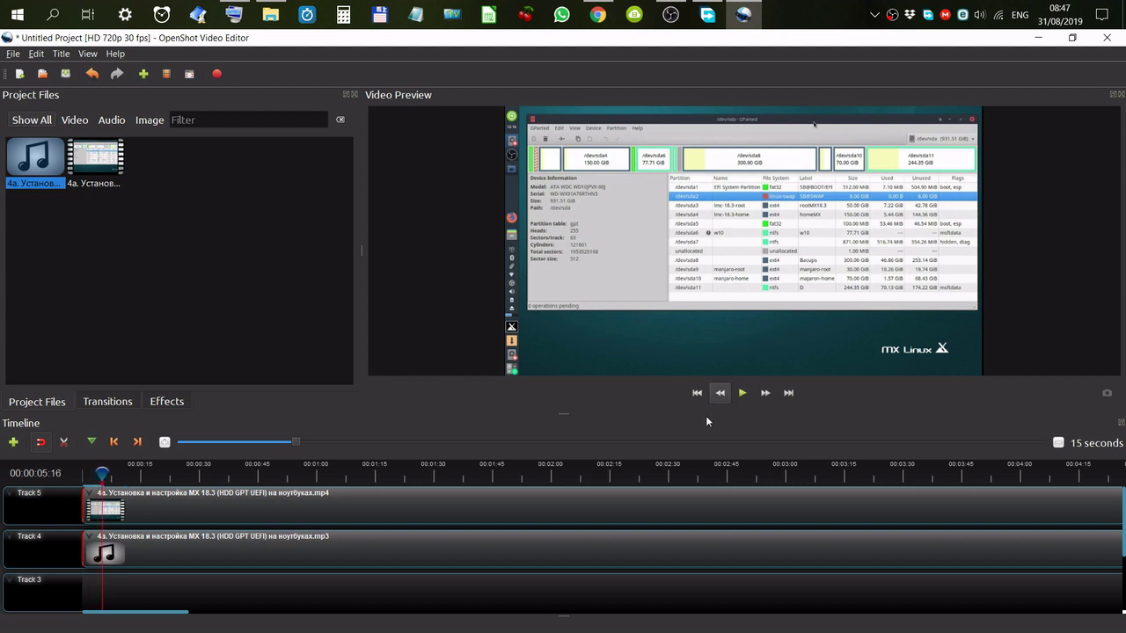
Step: Set the volume of the MP3 clip on Track 4 to Level 100% for the entire clip
{"action": "left_click", "coordinate": [512, 547]}
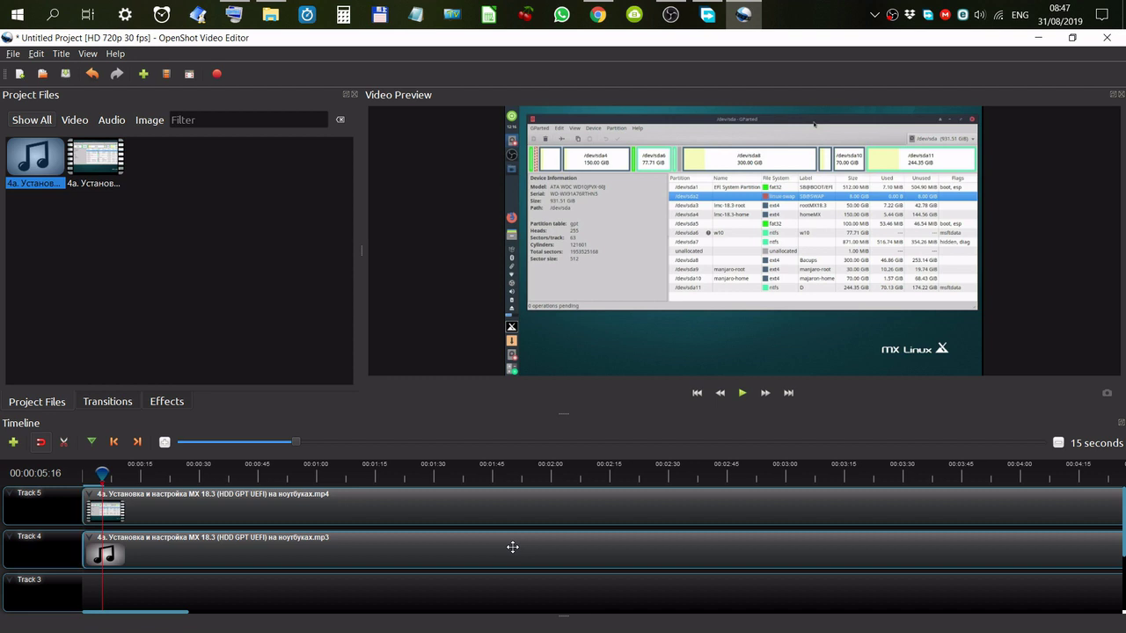
{"action": "right_click", "coordinate": [512, 547]}
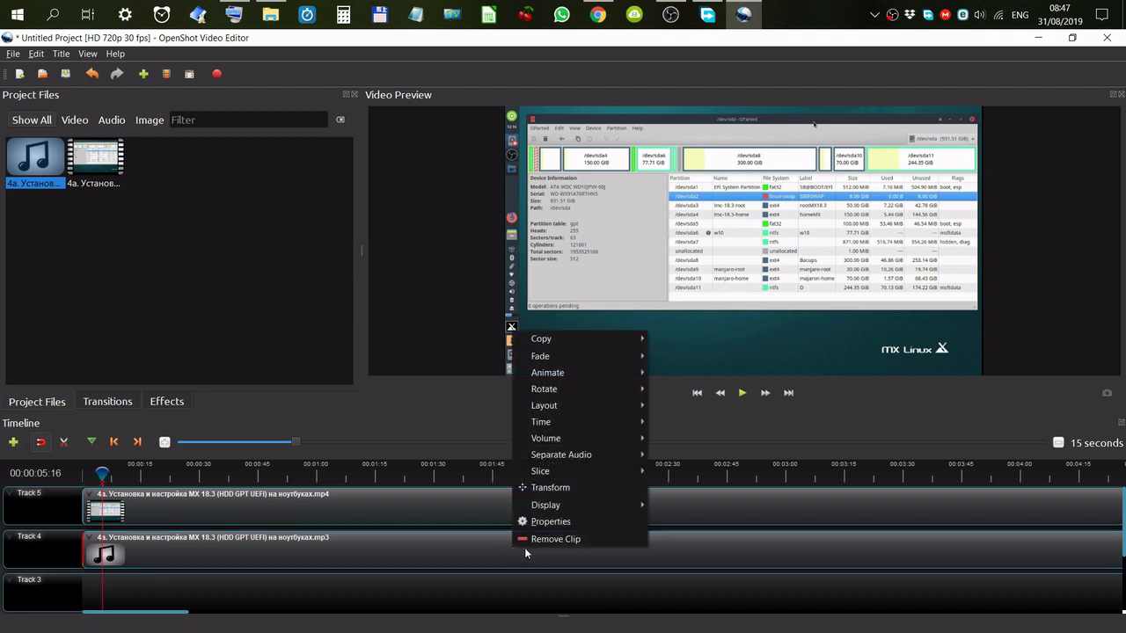
{"action": "mouse_move", "coordinate": [581, 439]}
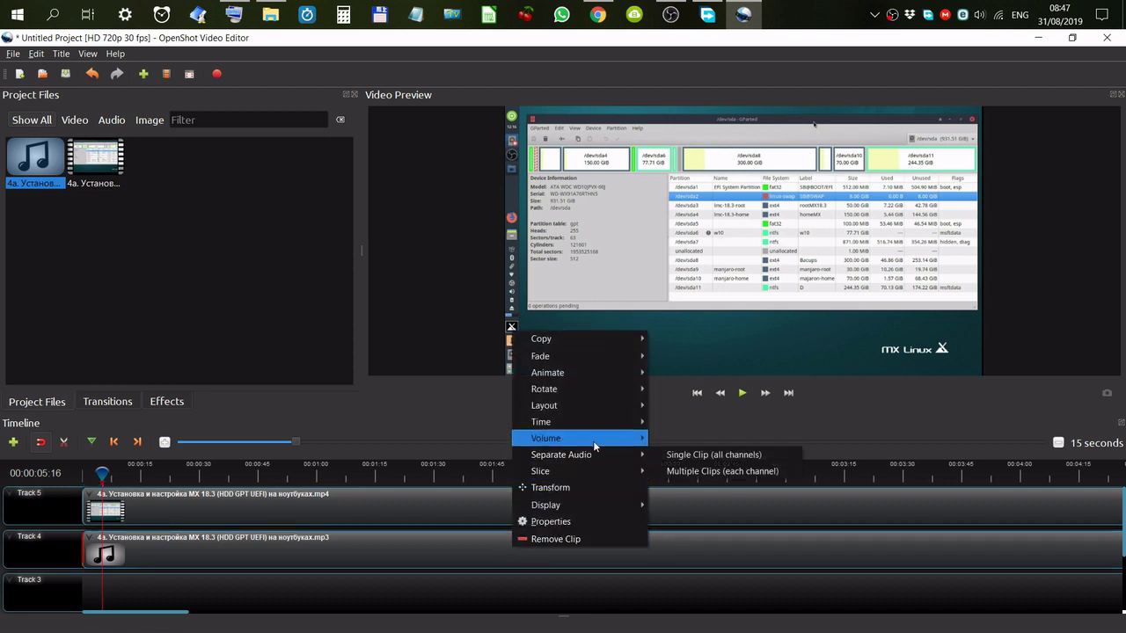
{"action": "mouse_move", "coordinate": [703, 489]}
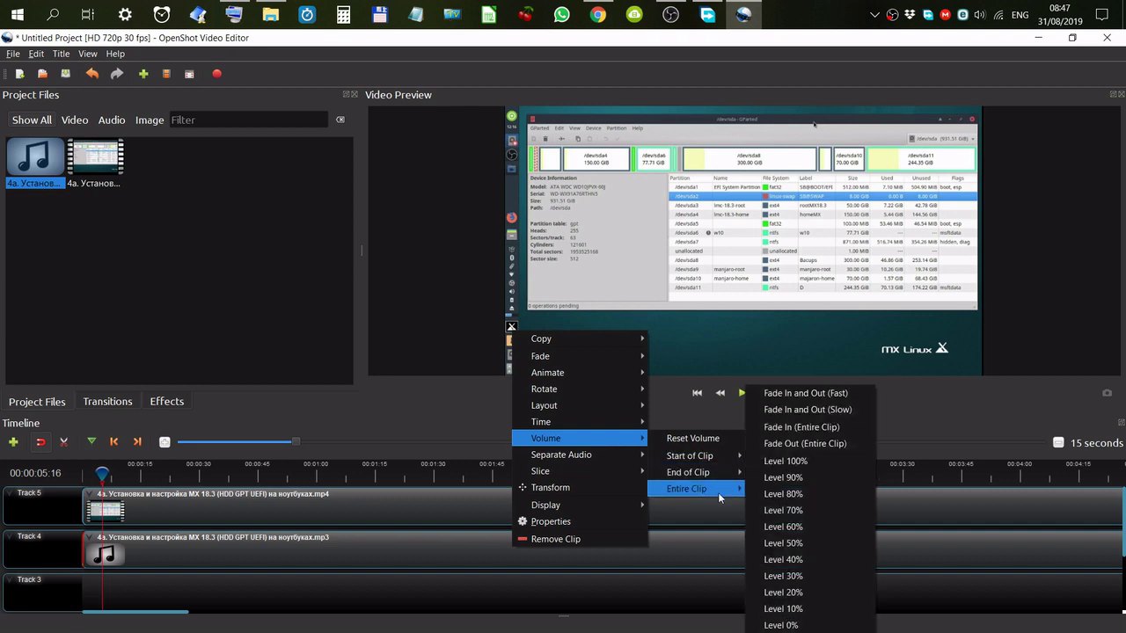
{"action": "left_click", "coordinate": [804, 463]}
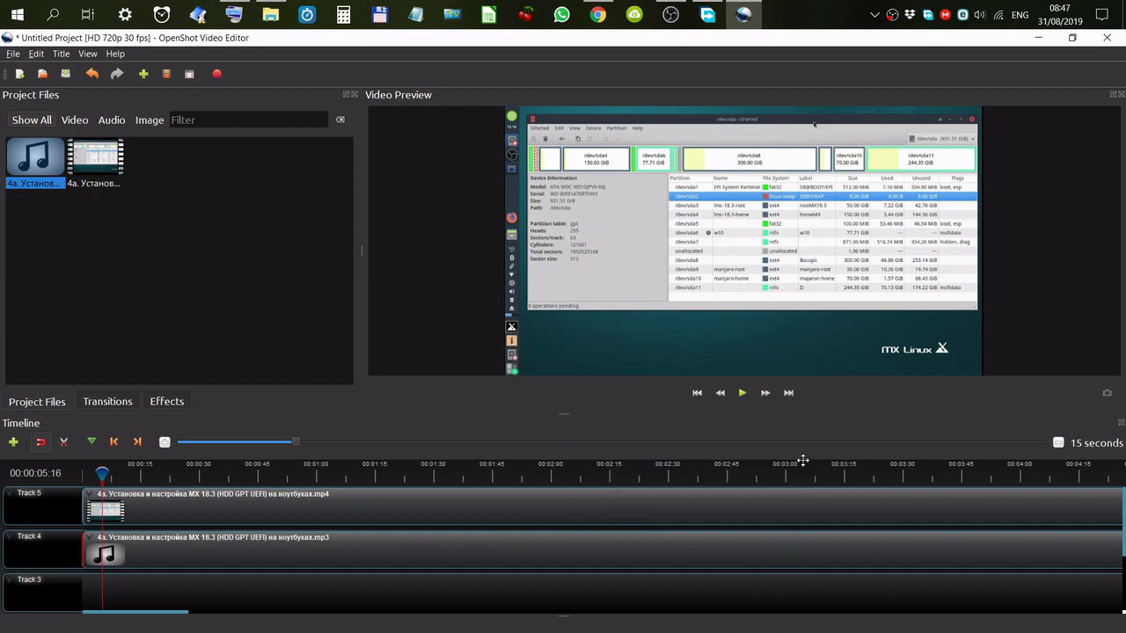
Step: Listen to the MP3 clip's volume, playing on from the playhead and once more from the start of the timeline
{"action": "left_click", "coordinate": [742, 394]}
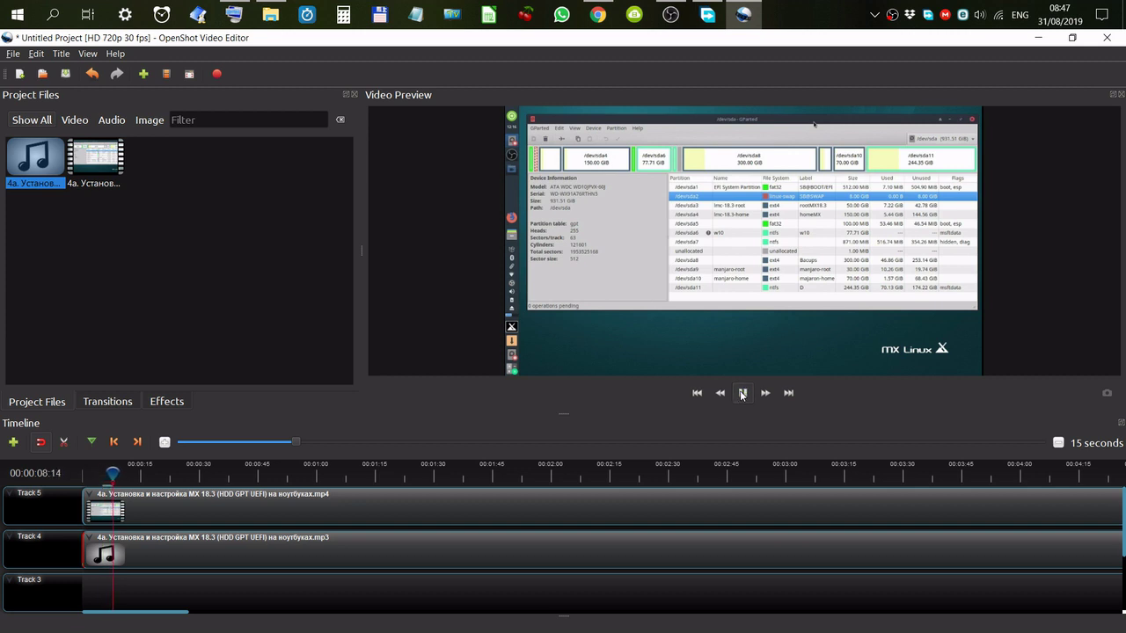
{"action": "left_click", "coordinate": [741, 394]}
{"action": "left_click", "coordinate": [697, 394]}
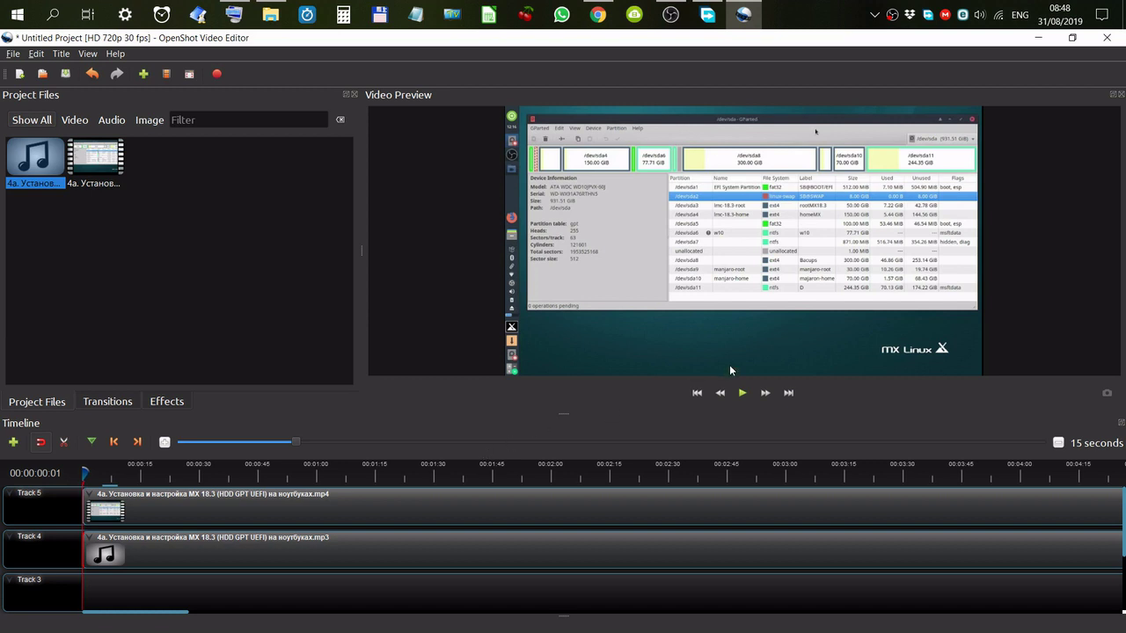
{"action": "left_click", "coordinate": [742, 394]}
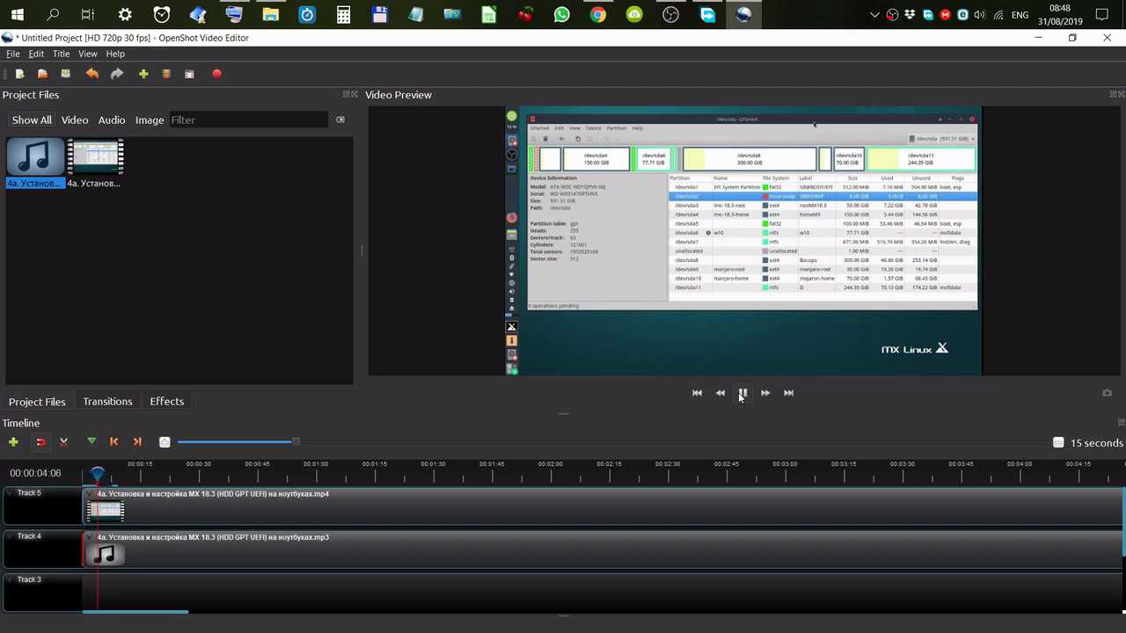
{"action": "left_click", "coordinate": [742, 395]}
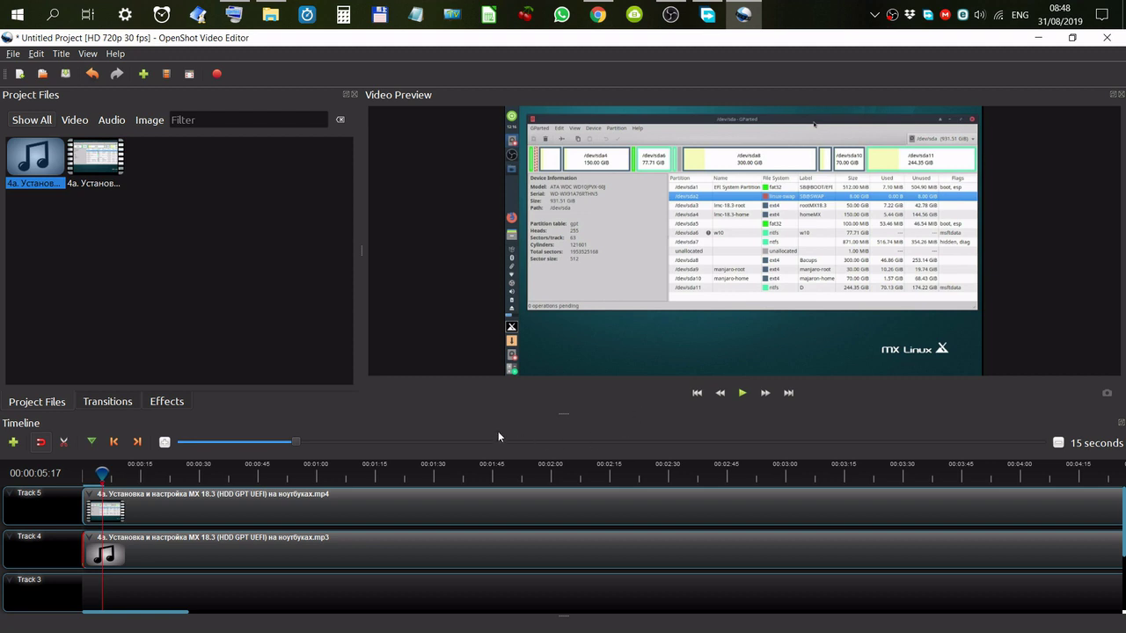
Step: Zoom the timeline in to a scale of 5 seconds and play a further stretch from the playhead
{"action": "left_click_drag", "start_coordinate": [297, 440], "coordinate": [237, 437]}
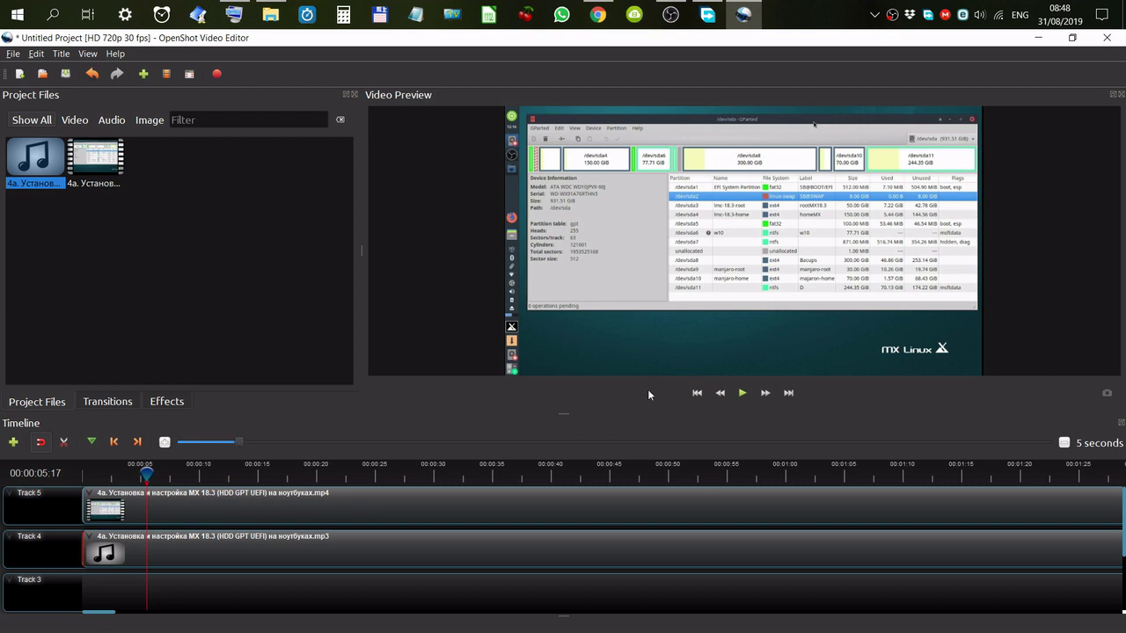
{"action": "left_click", "coordinate": [742, 393]}
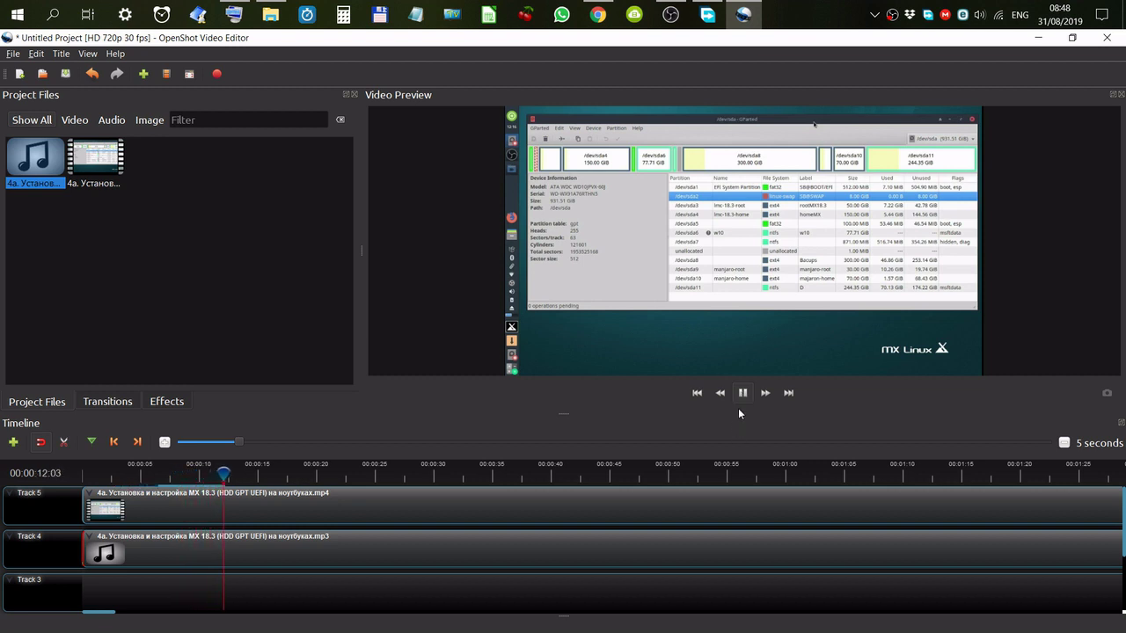
{"action": "left_click", "coordinate": [741, 394]}
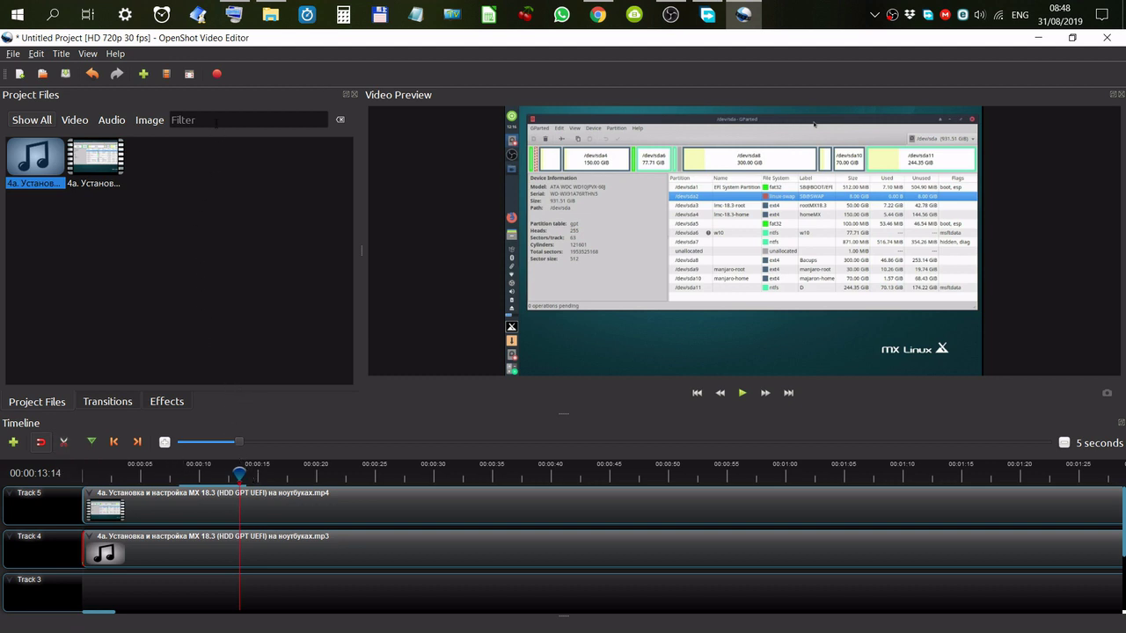
Step: Open the video export settings and choose the Blu-Ray/AVCHD profile
{"action": "left_click", "coordinate": [215, 77]}
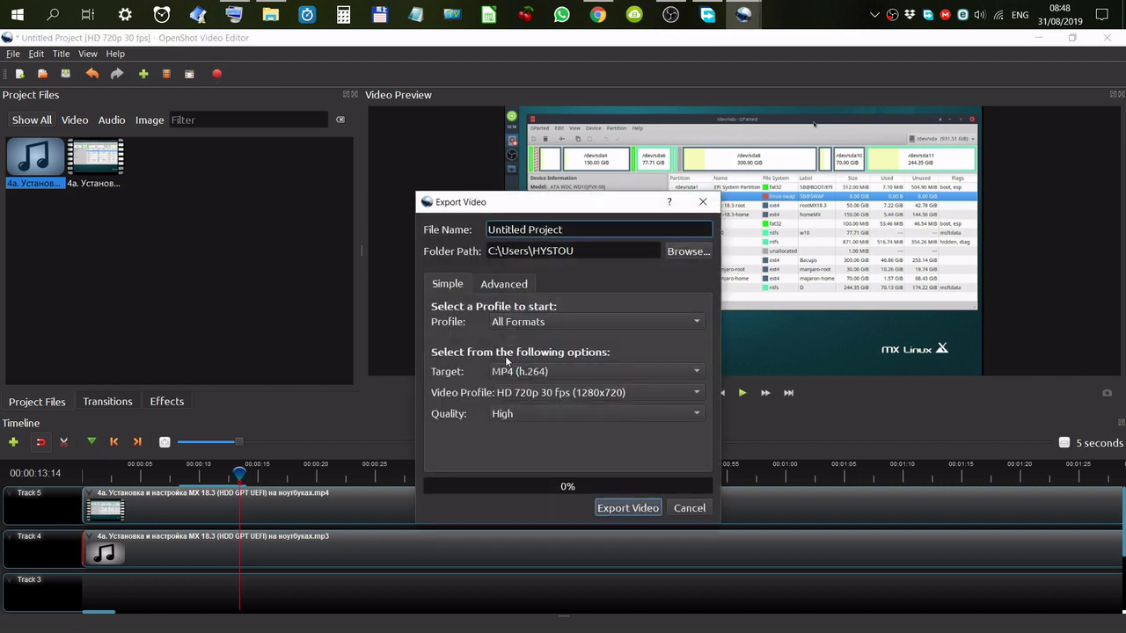
{"action": "left_click", "coordinate": [696, 324]}
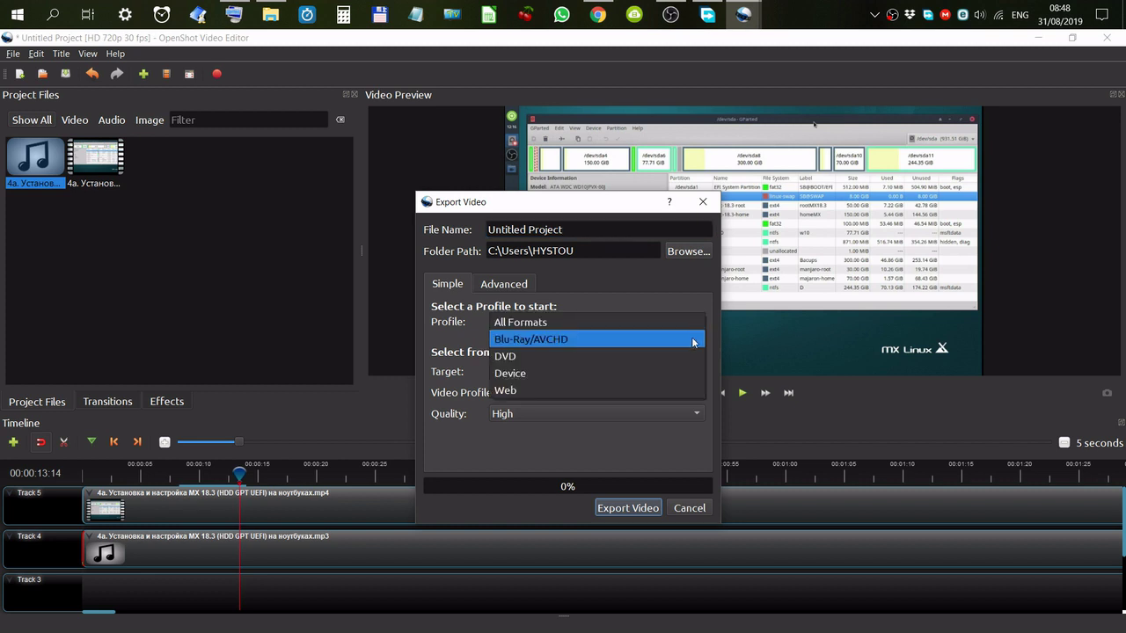
{"action": "left_click", "coordinate": [694, 341]}
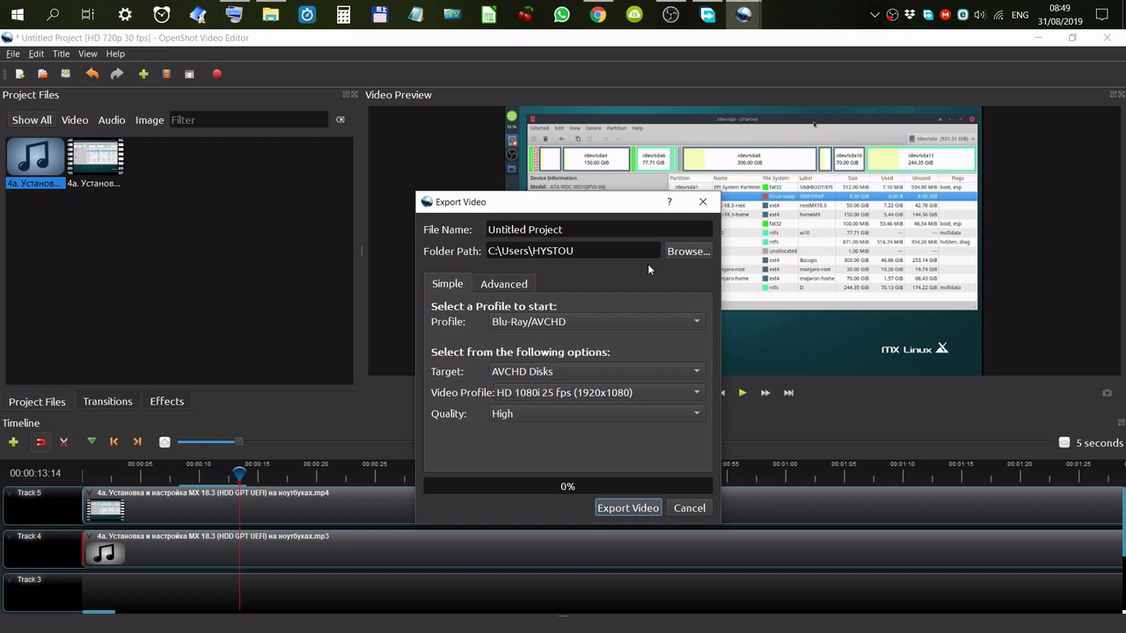
Step: Switch to Chrome, look at the YouTube page of the MX 18.3 installation video, and minimize the browser
{"action": "left_click", "coordinate": [597, 14]}
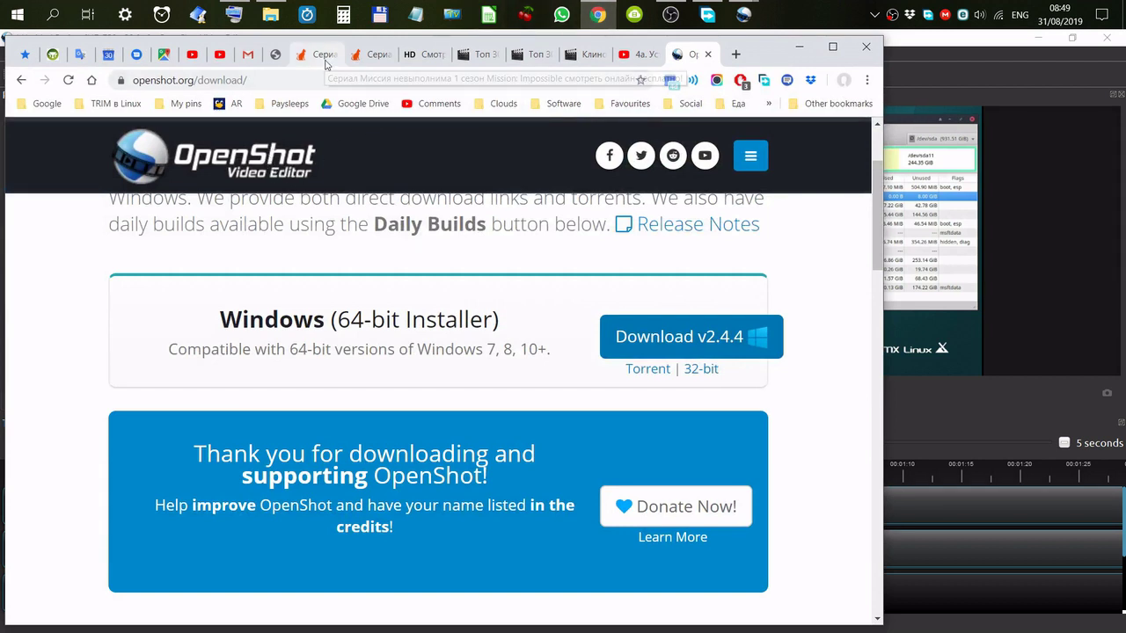
{"action": "left_click", "coordinate": [640, 54]}
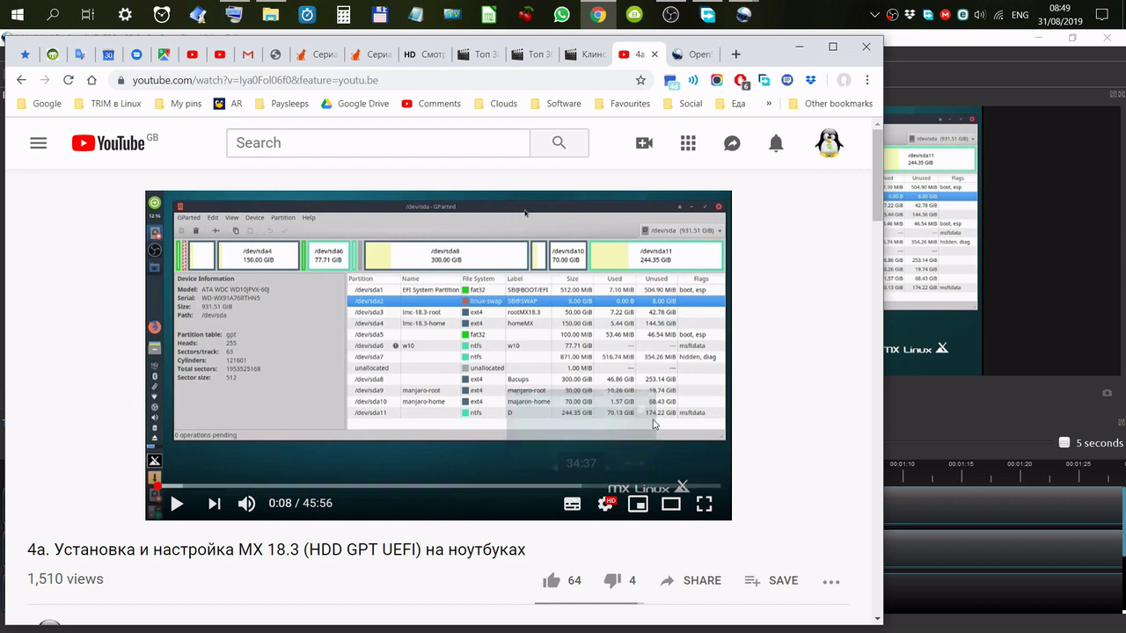
{"action": "left_click", "coordinate": [958, 53]}
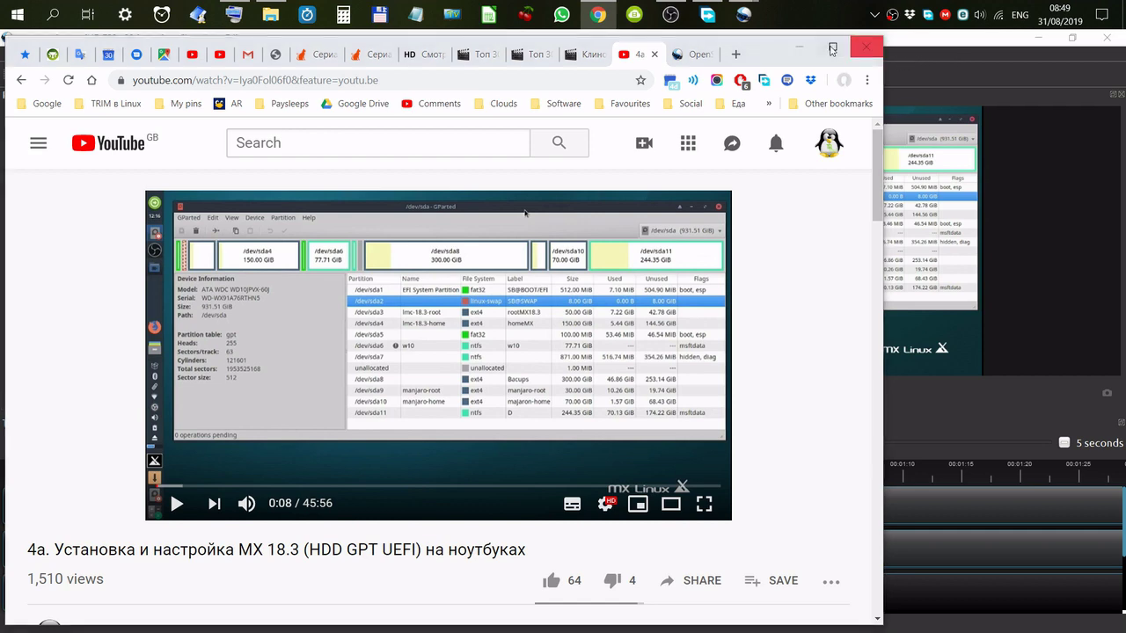
{"action": "left_click", "coordinate": [799, 48]}
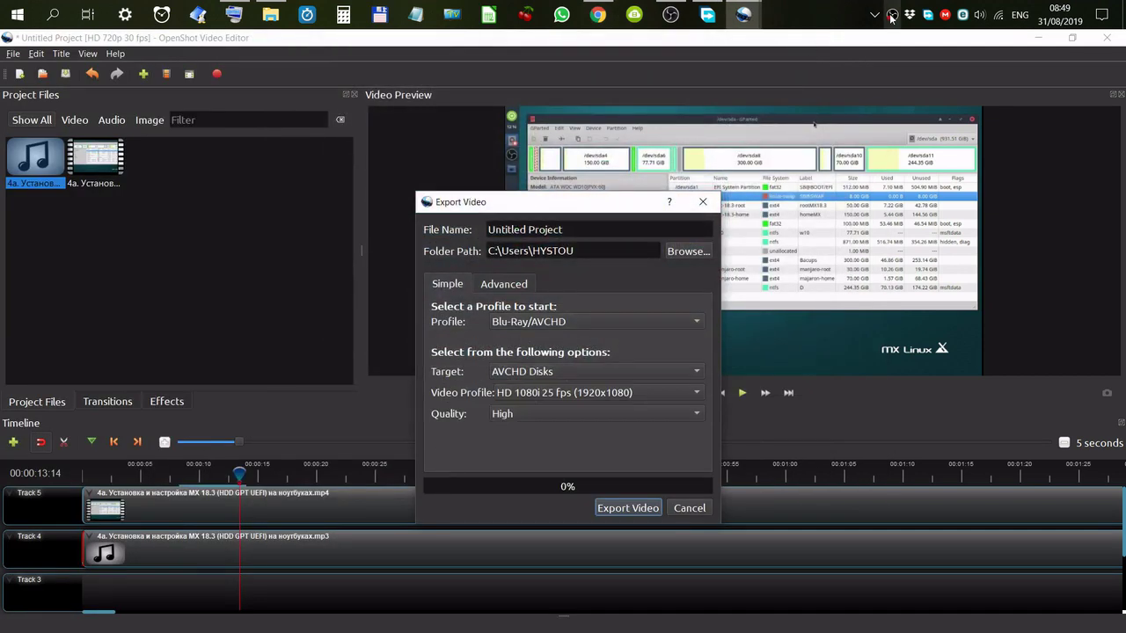
{"action": "right_click", "coordinate": [892, 16]}
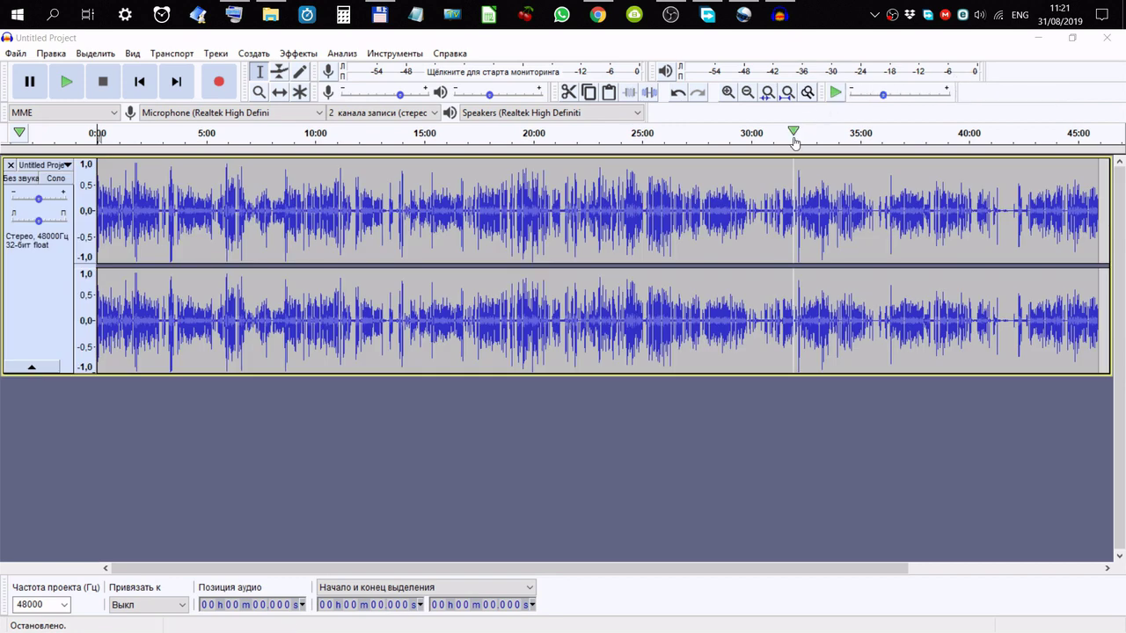
Step: In Audacity, zoom in on the start of the stereo waveform and play its first few seconds
{"action": "left_click", "coordinate": [729, 92]}
{"action": "left_click", "coordinate": [728, 92]}
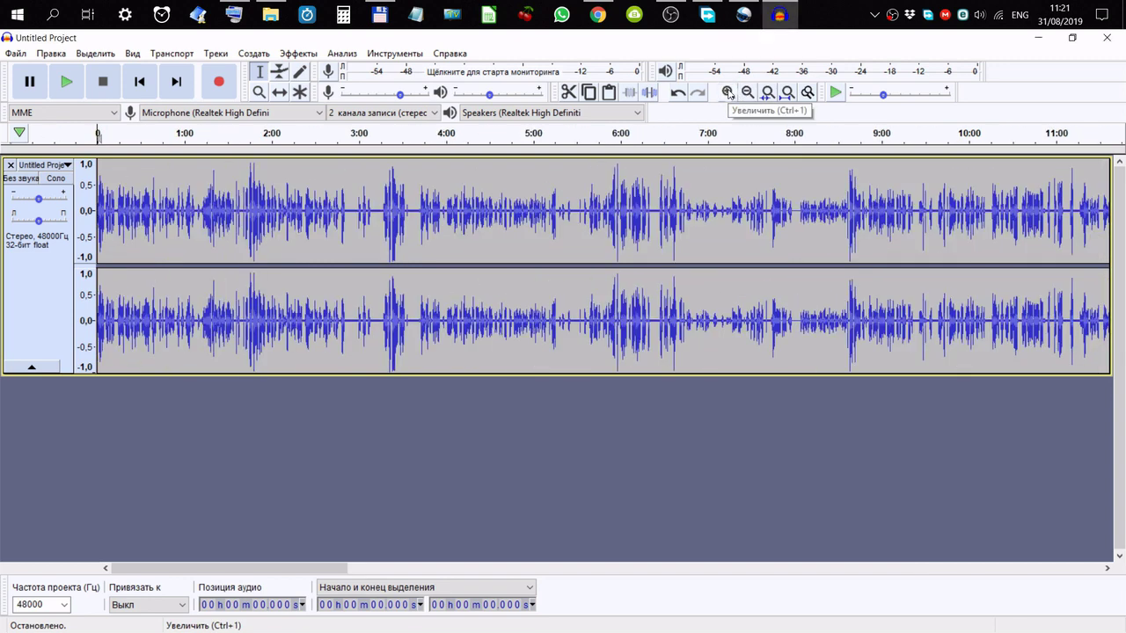
{"action": "left_click", "coordinate": [729, 93]}
{"action": "left_click", "coordinate": [728, 92]}
{"action": "left_click", "coordinate": [728, 92]}
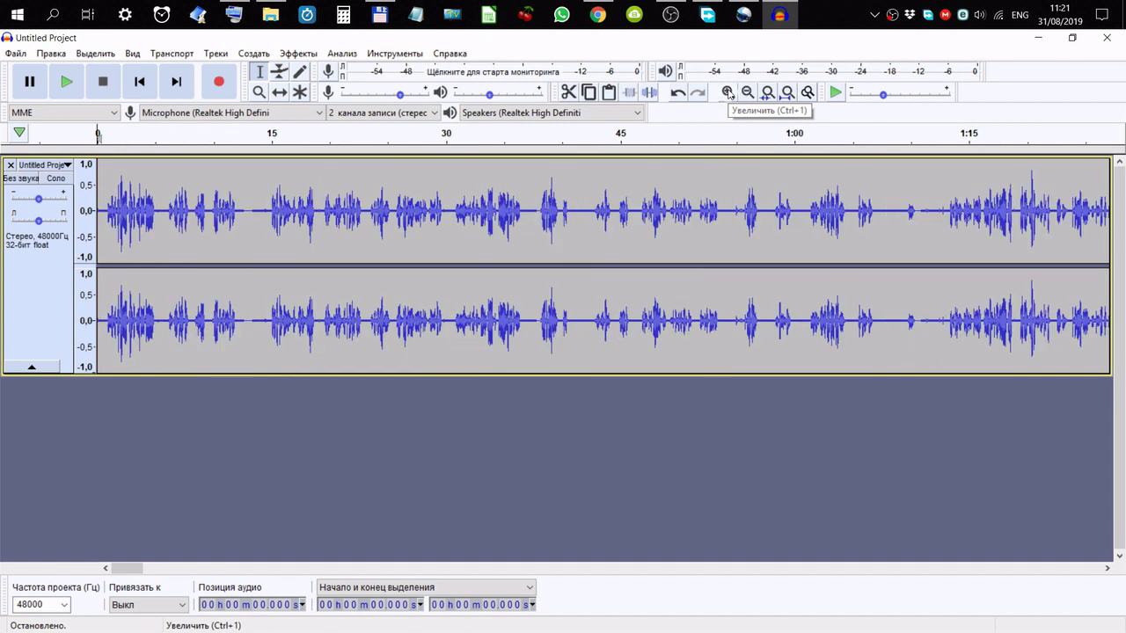
{"action": "left_click", "coordinate": [68, 88]}
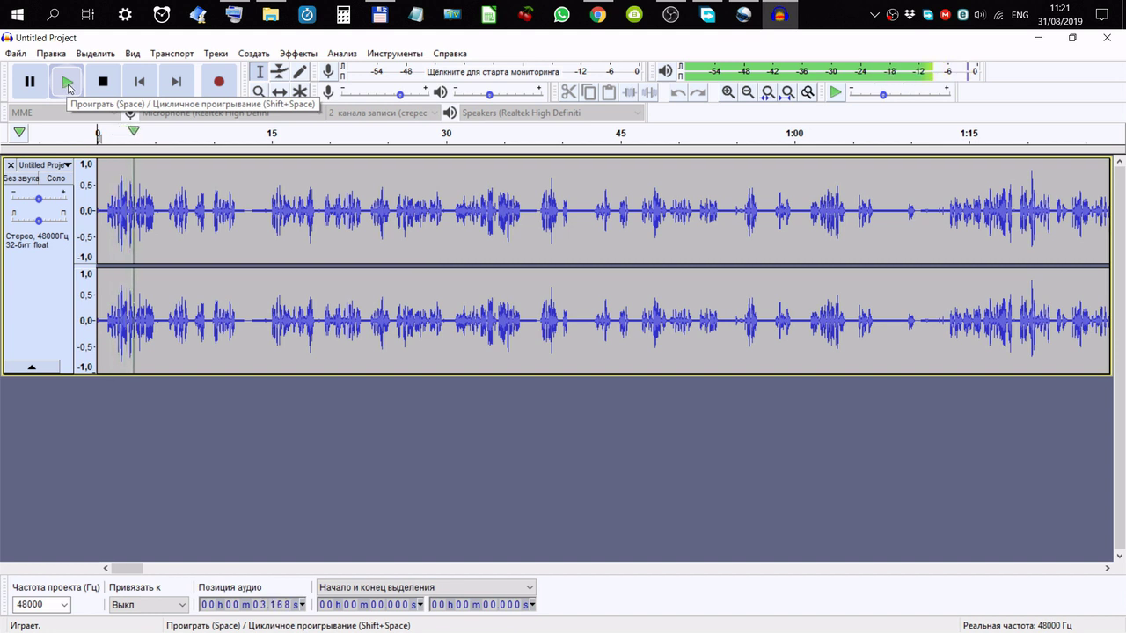
{"action": "left_click", "coordinate": [31, 82]}
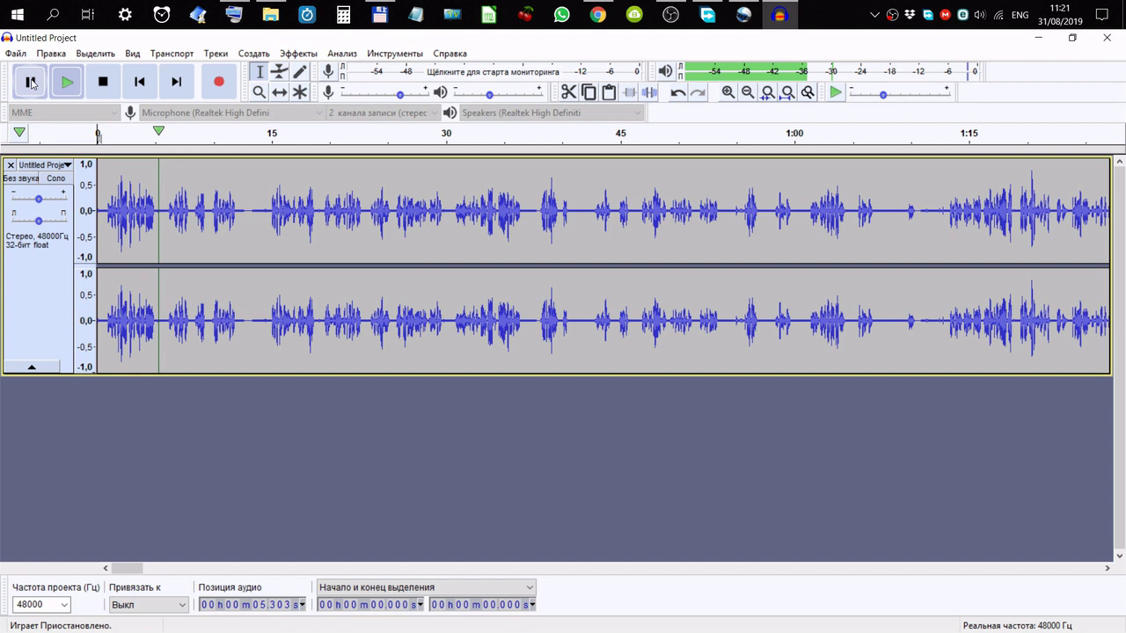
Step: Close Audacity without saving the project
{"action": "left_click", "coordinate": [1109, 37]}
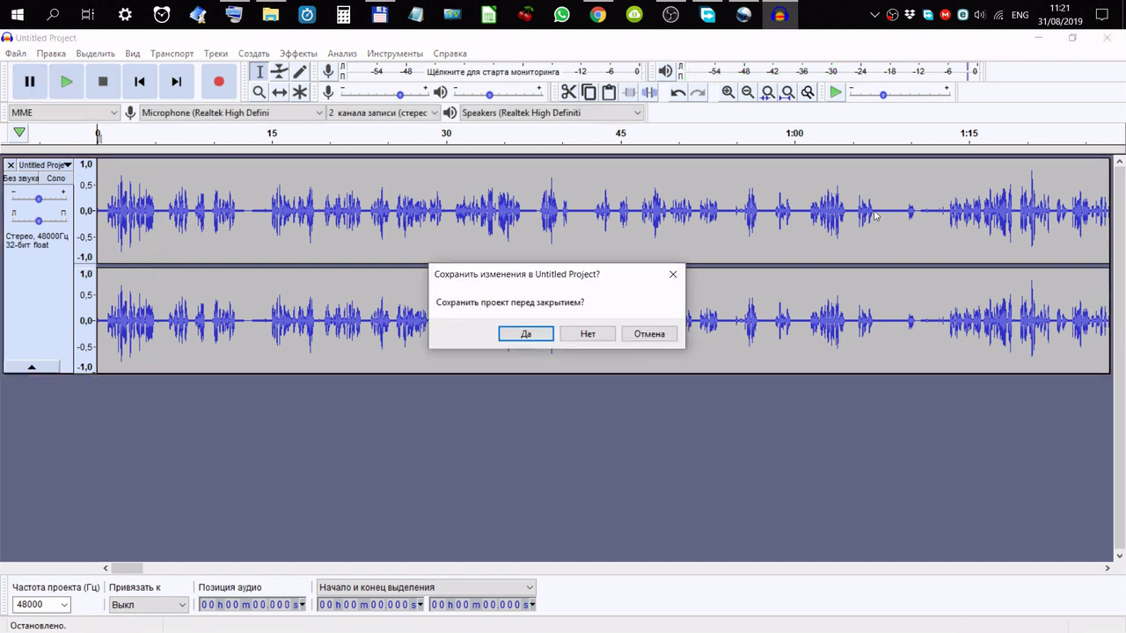
{"action": "left_click", "coordinate": [588, 339]}
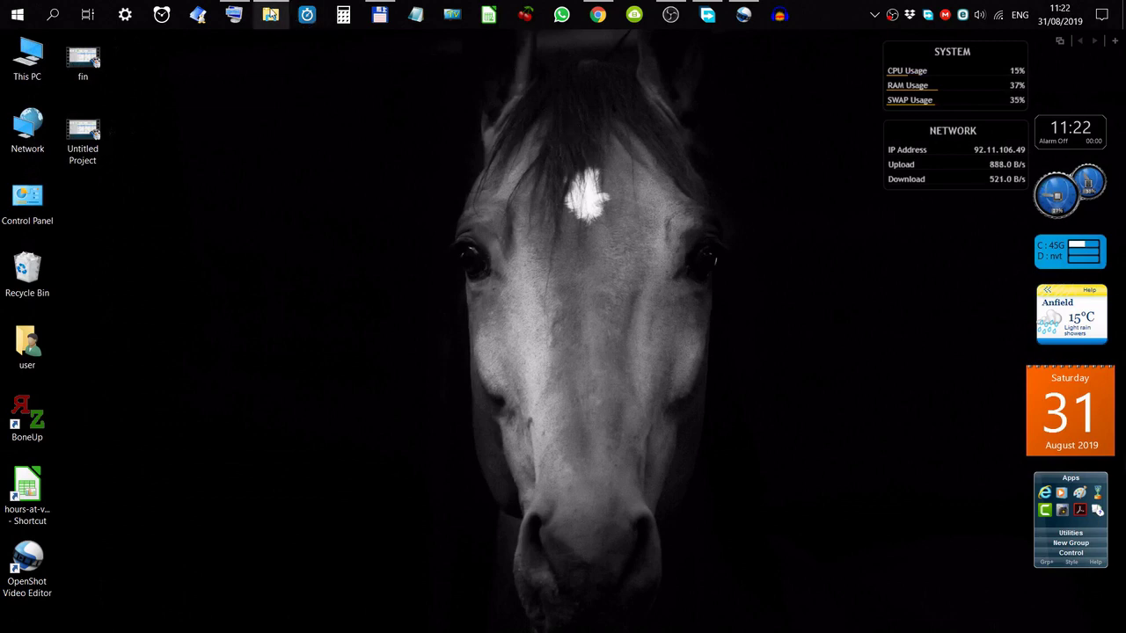
Step: Open the Untitled Project video from the Desktop folder in SMPlayer, making that player the default for .mp4 files
{"action": "left_click", "coordinate": [270, 14]}
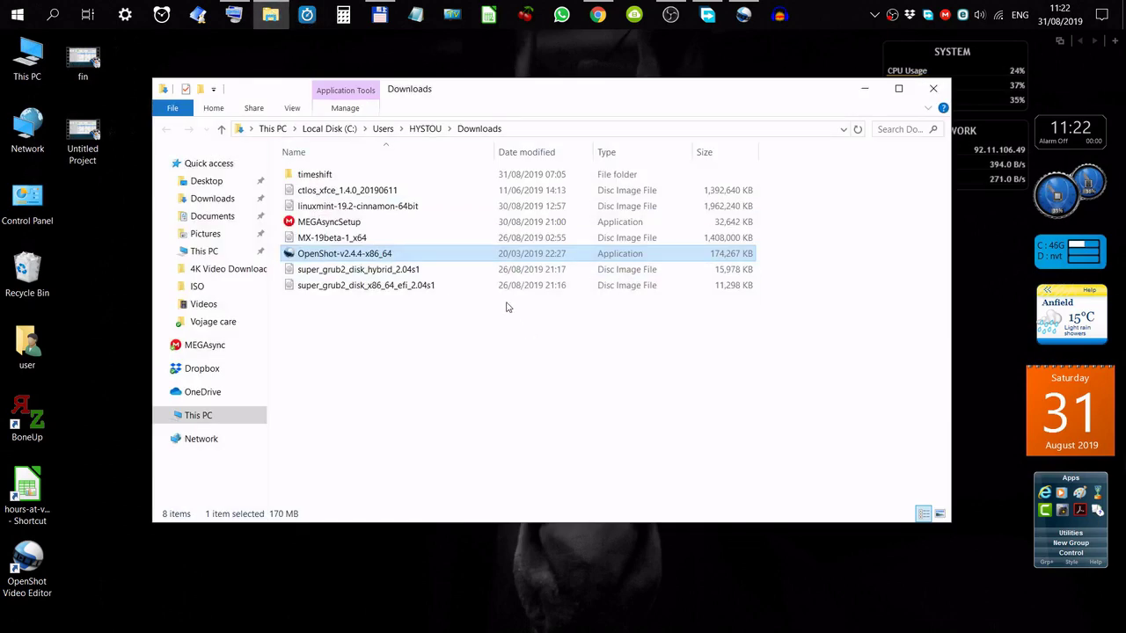
{"action": "left_click", "coordinate": [207, 181]}
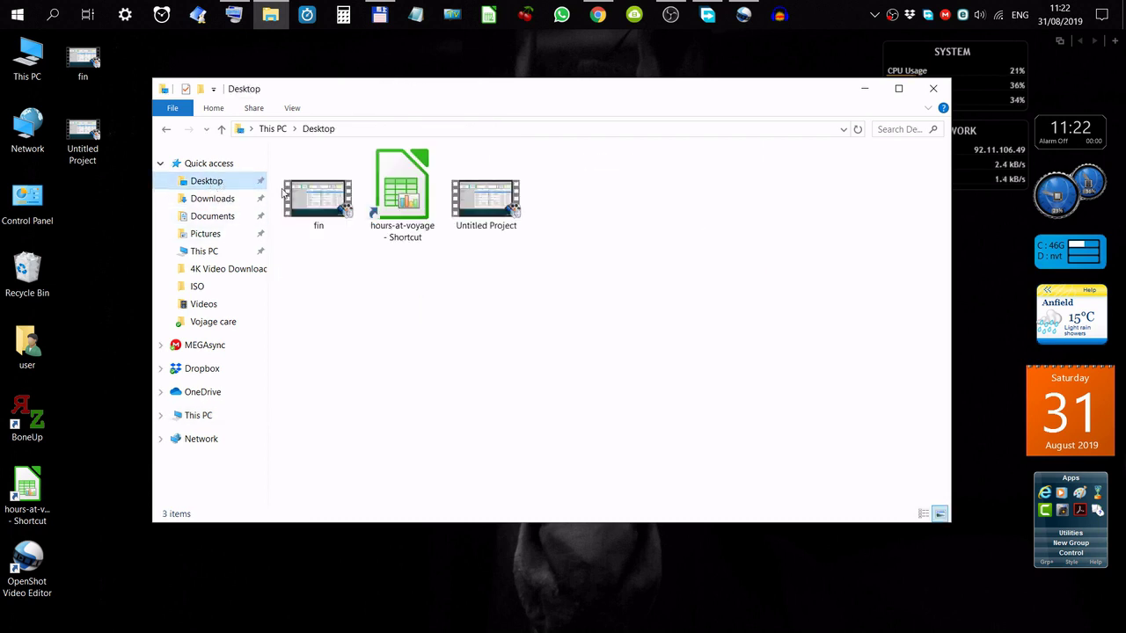
{"action": "left_click", "coordinate": [501, 207]}
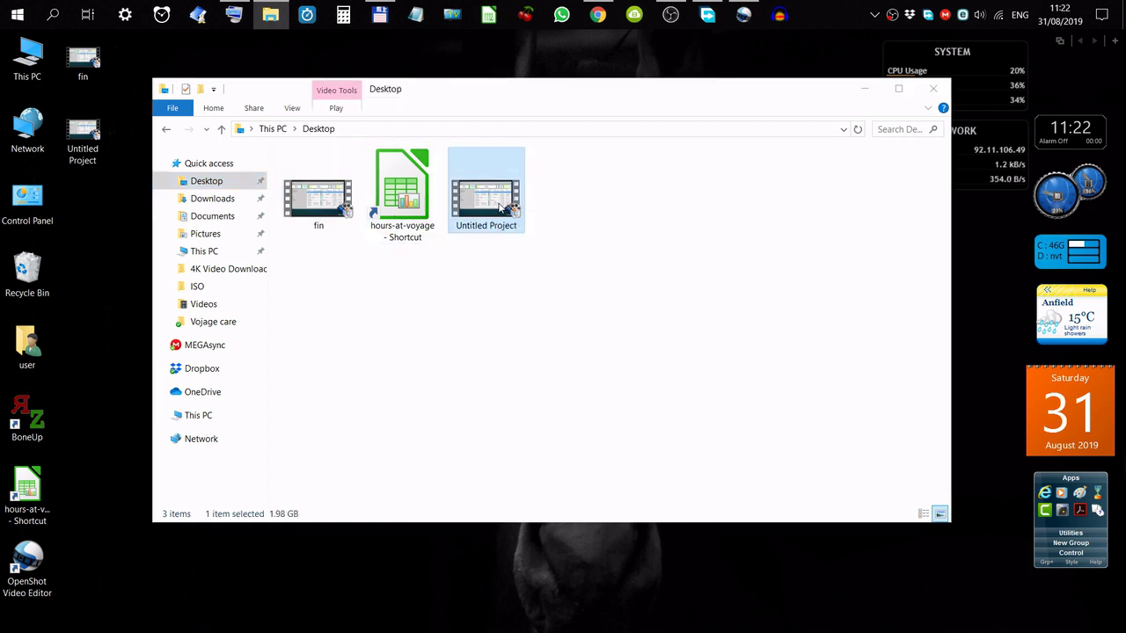
{"action": "double_click", "coordinate": [501, 207]}
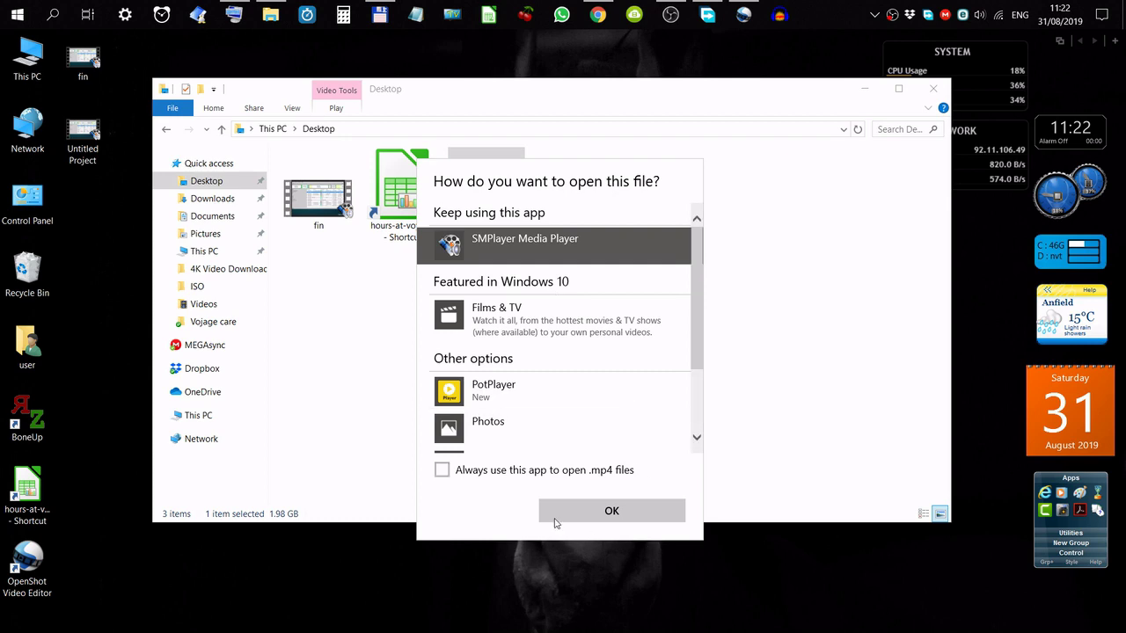
{"action": "left_click", "coordinate": [445, 471]}
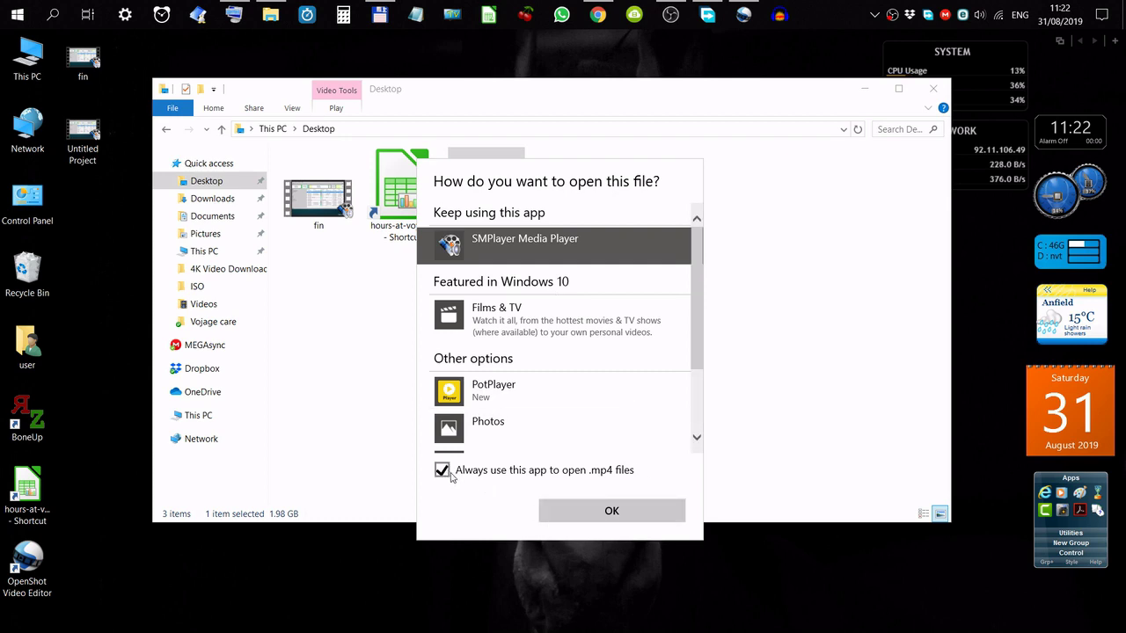
{"action": "left_click", "coordinate": [607, 513]}
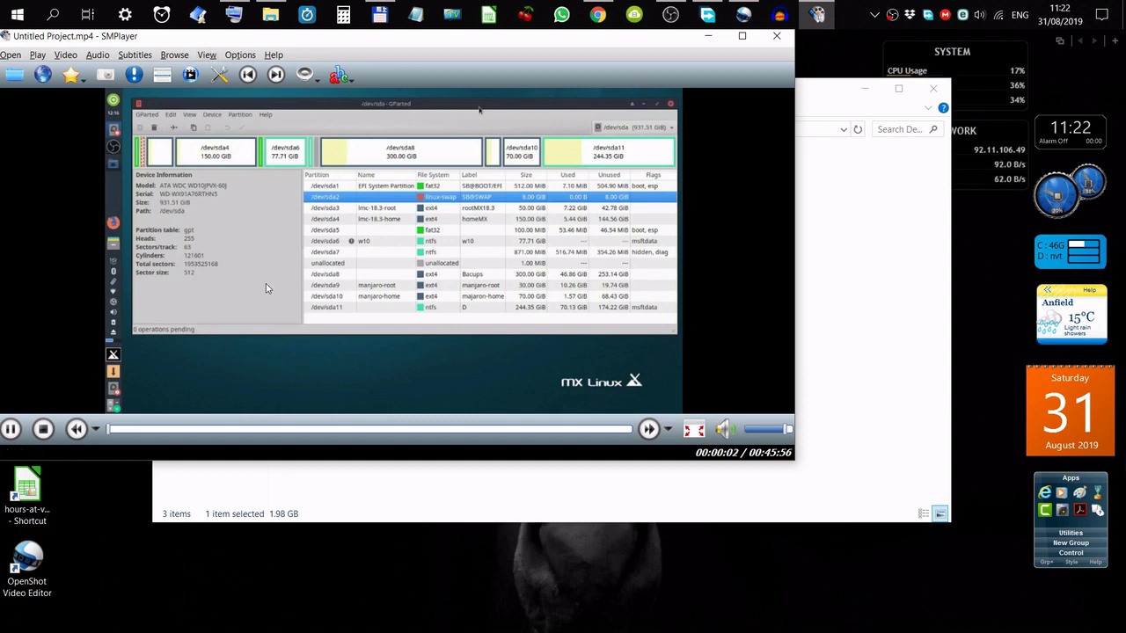
Step: Pause the video, check its resolution in the file properties, and close SMPlayer
{"action": "left_click", "coordinate": [21, 430]}
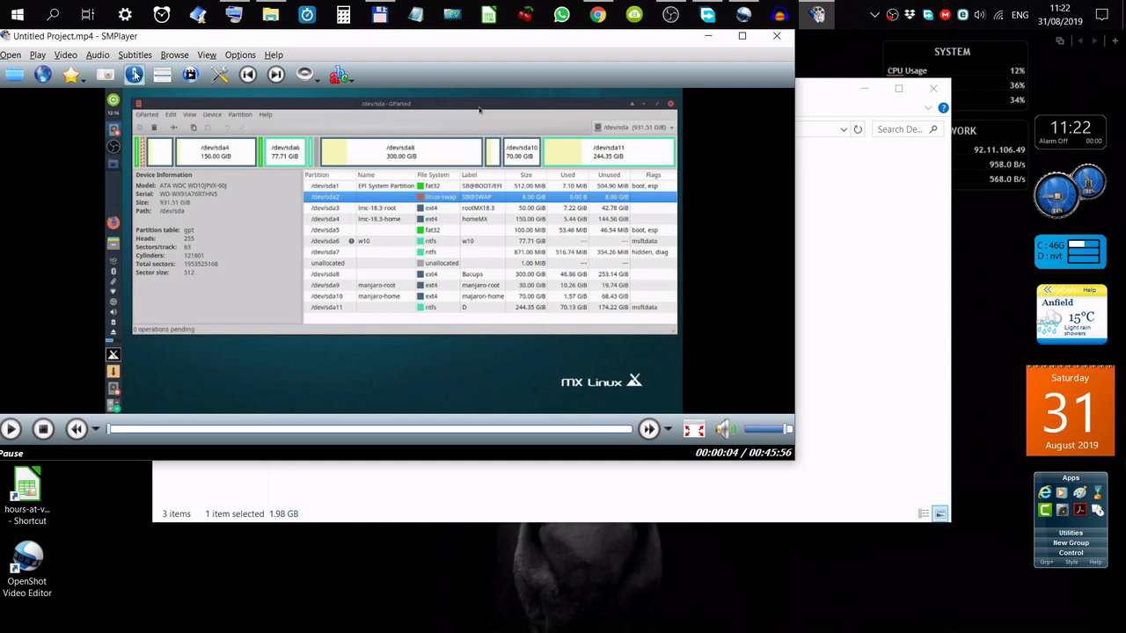
{"action": "left_click", "coordinate": [135, 76]}
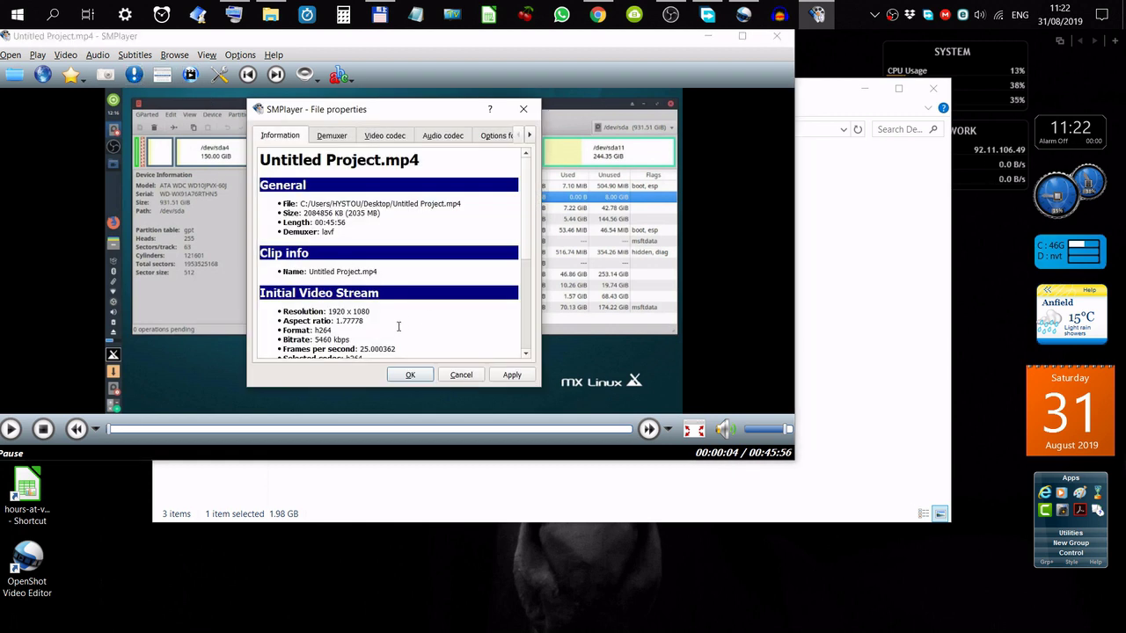
{"action": "left_click_drag", "start_coordinate": [373, 312], "coordinate": [326, 311]}
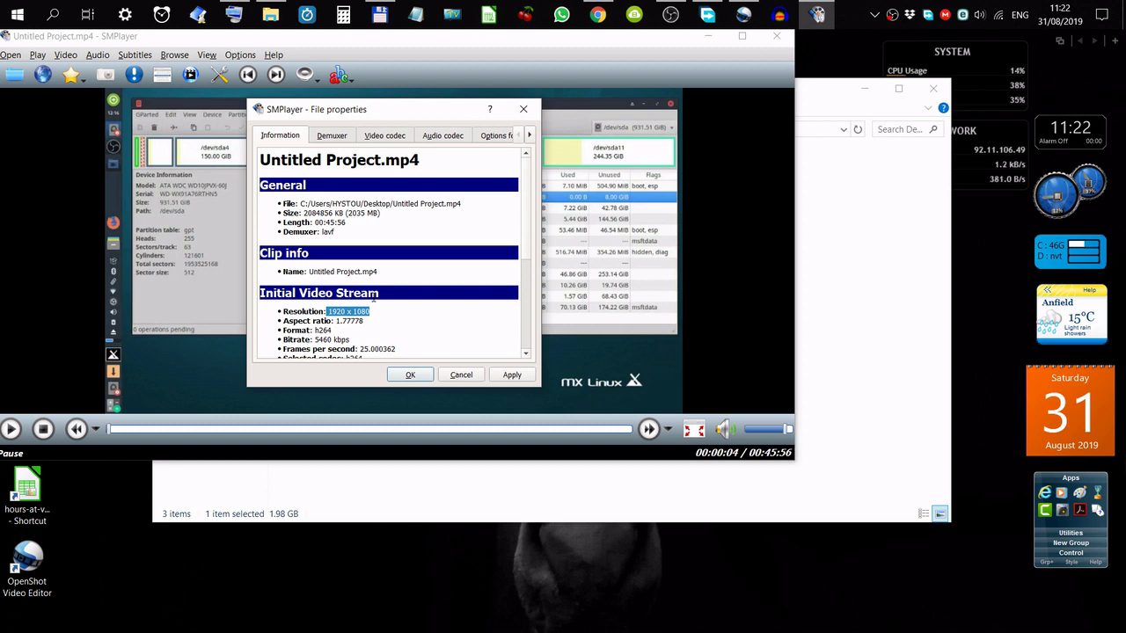
{"action": "left_click", "coordinate": [421, 299]}
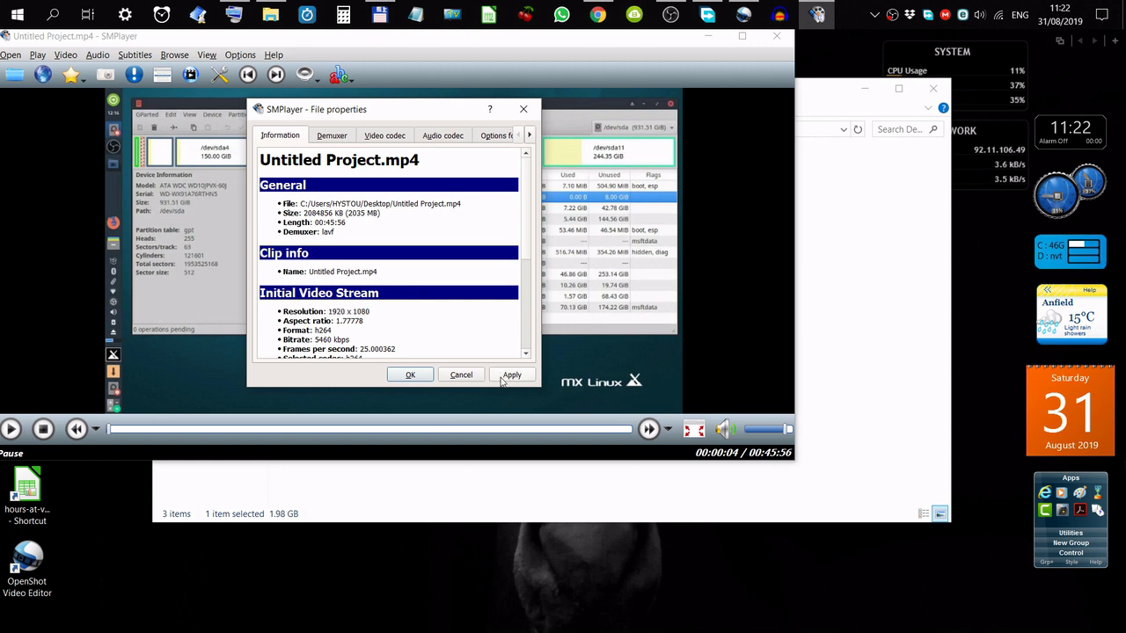
{"action": "left_click", "coordinate": [421, 379]}
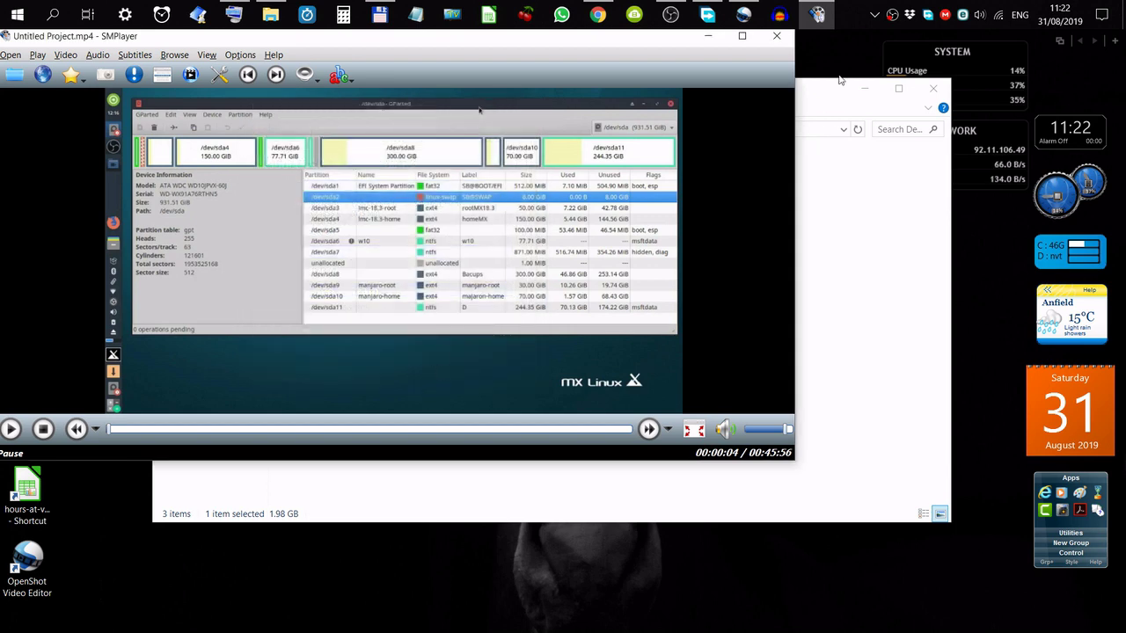
{"action": "left_click", "coordinate": [779, 41]}
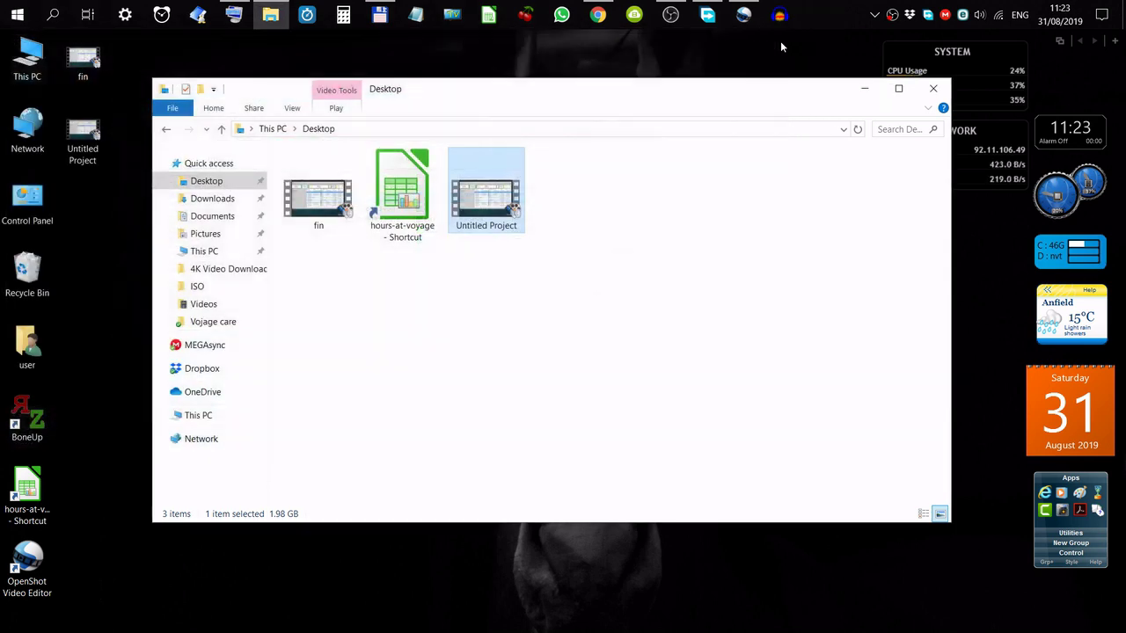